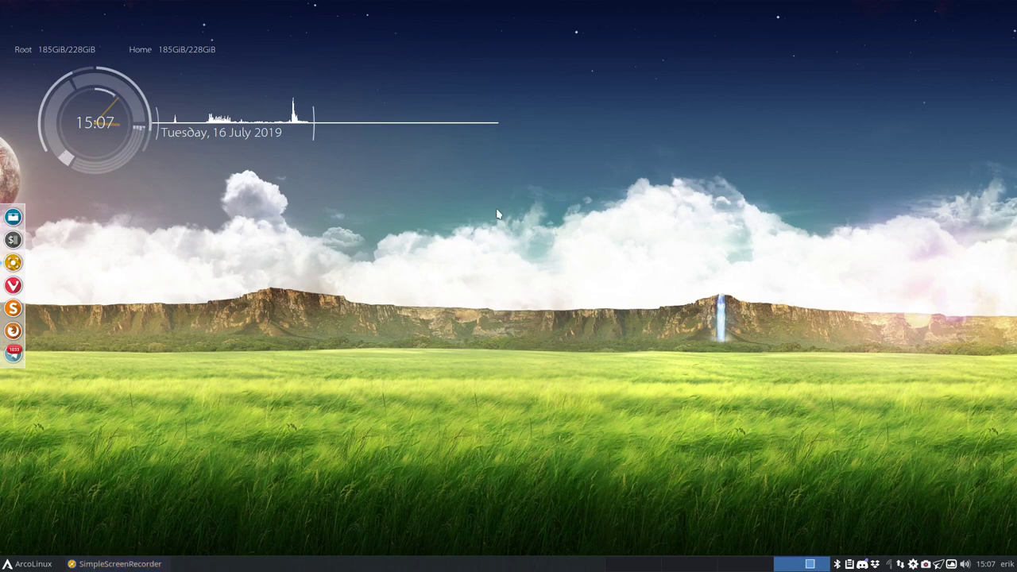
Open a system-information terminal, highlight the kernel version, and close it.
{"action": "key", "text": "super+Return"}
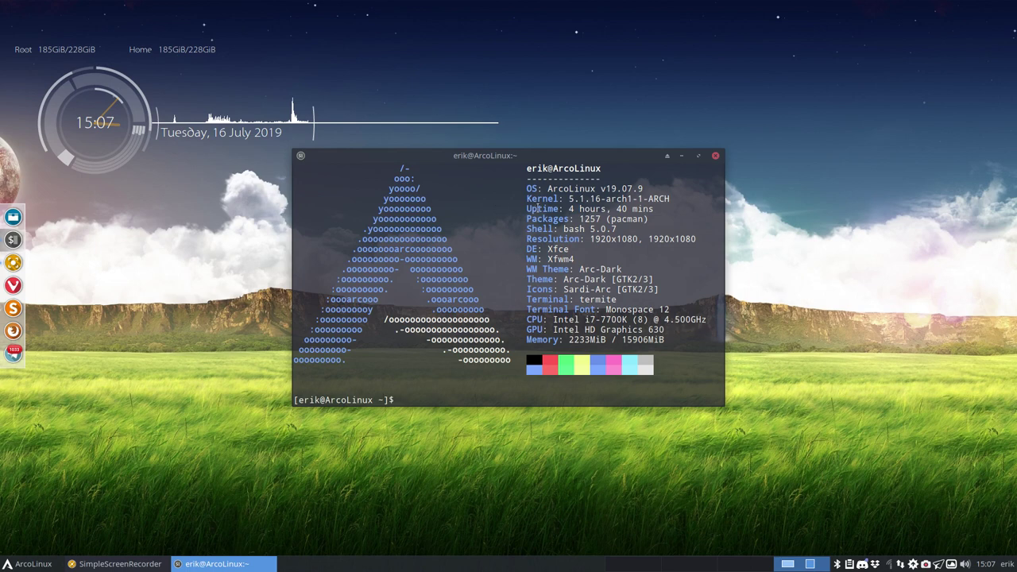
{"action": "left_click_drag", "start_coordinate": [579, 199], "coordinate": [606, 199]}
{"action": "left_click", "coordinate": [716, 156]}
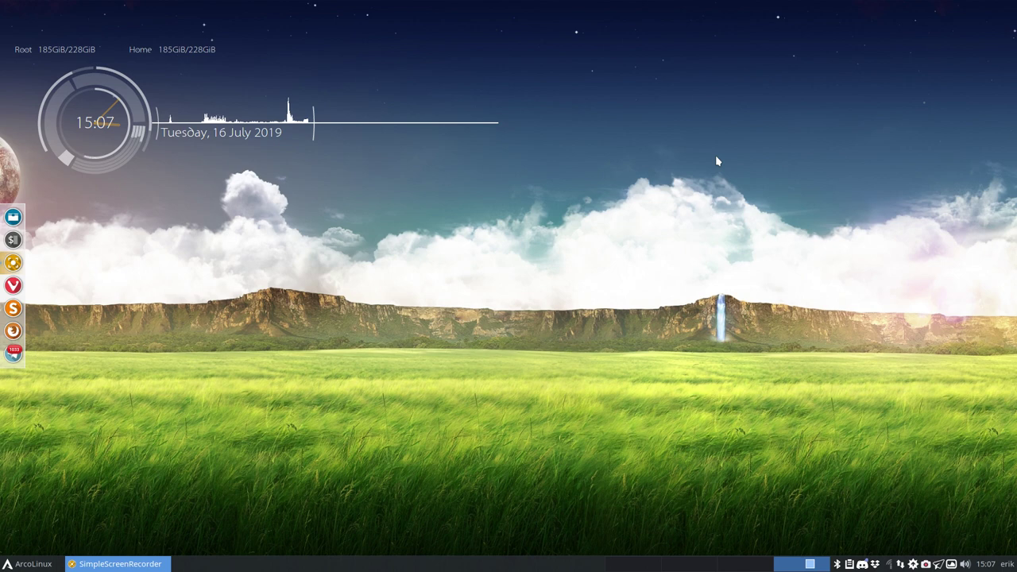
Install brave-bin 0.66.99-1 with 'yay brave', choosing package 1 and entering the sudo password.
{"action": "left_click", "coordinate": [465, 276]}
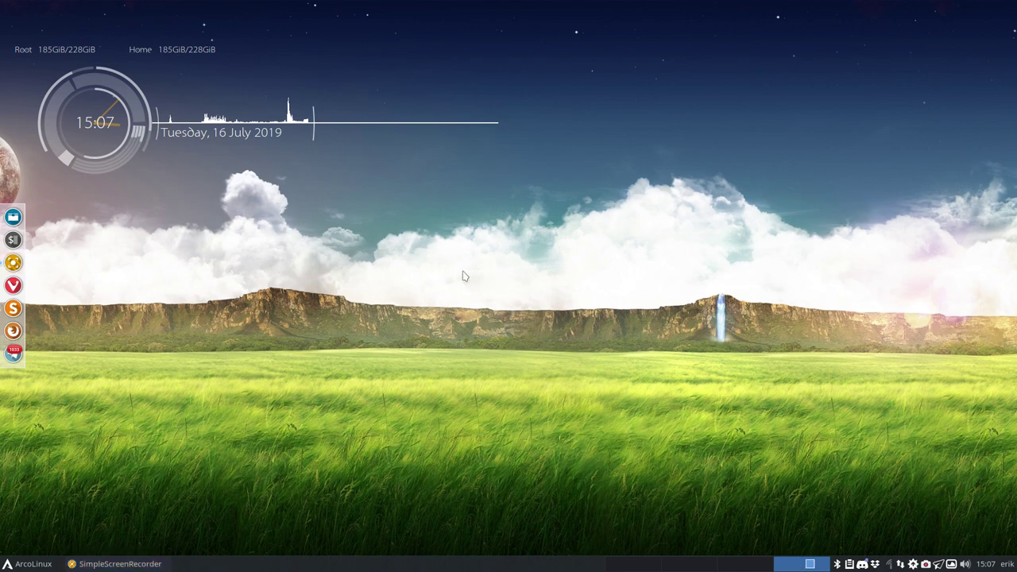
{"action": "key", "text": "ctrl+alt+Return"}
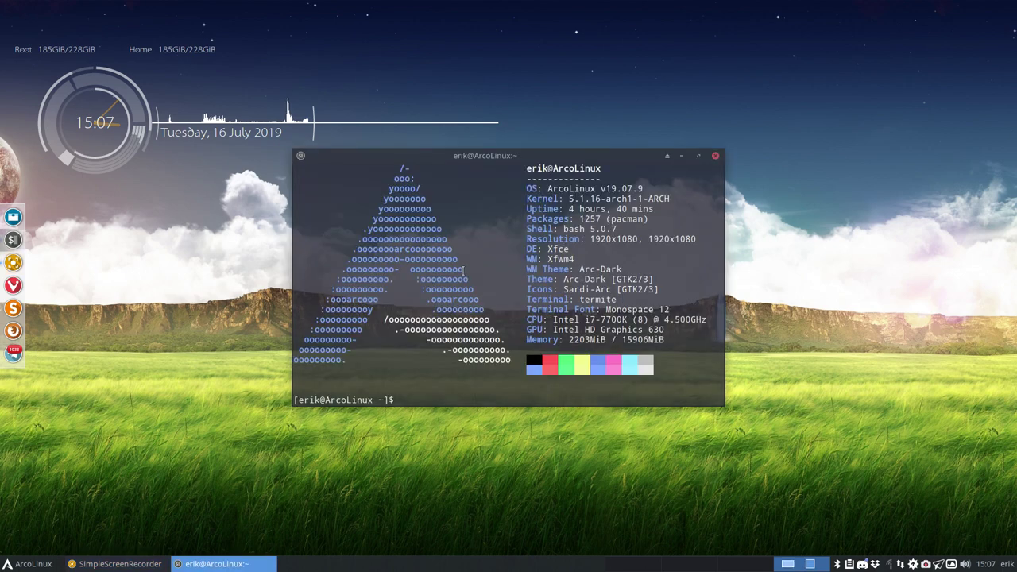
{"action": "type", "text": "yay brave"}
{"action": "key", "text": "Return"}
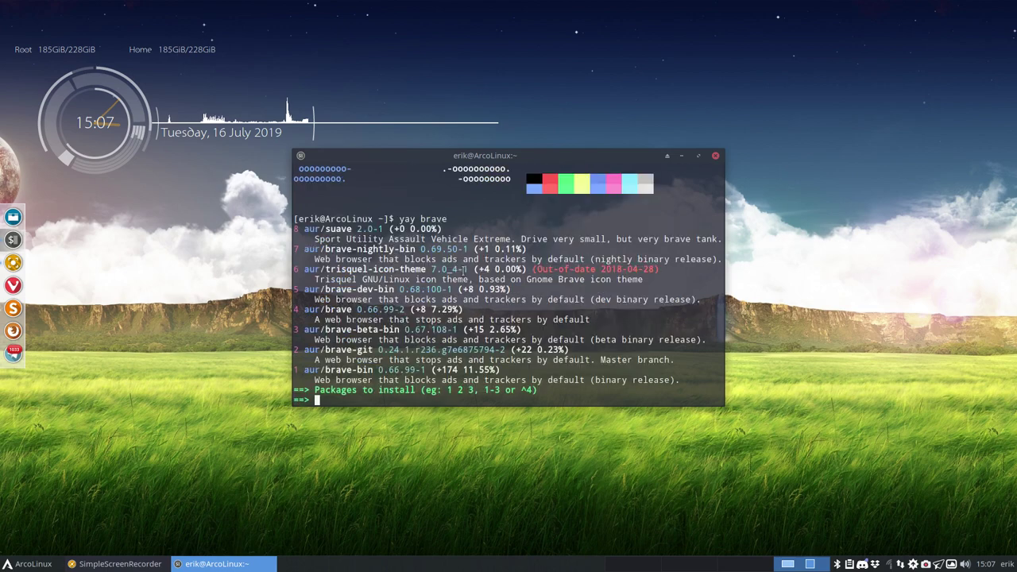
{"action": "double_click", "coordinate": [370, 369]}
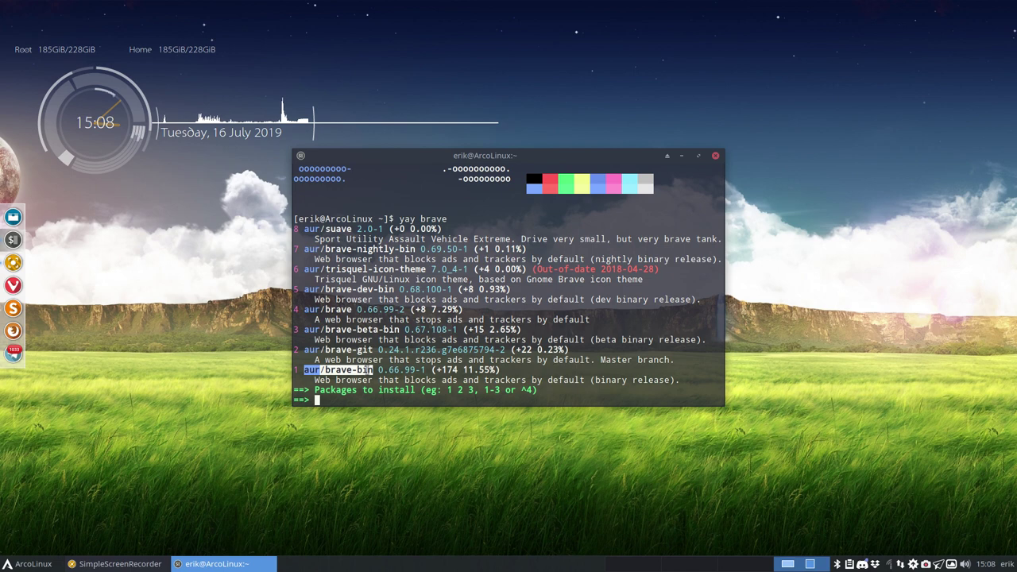
{"action": "type", "text": "1"}
{"action": "key", "text": "Return"}
{"action": "key", "text": "Return"}
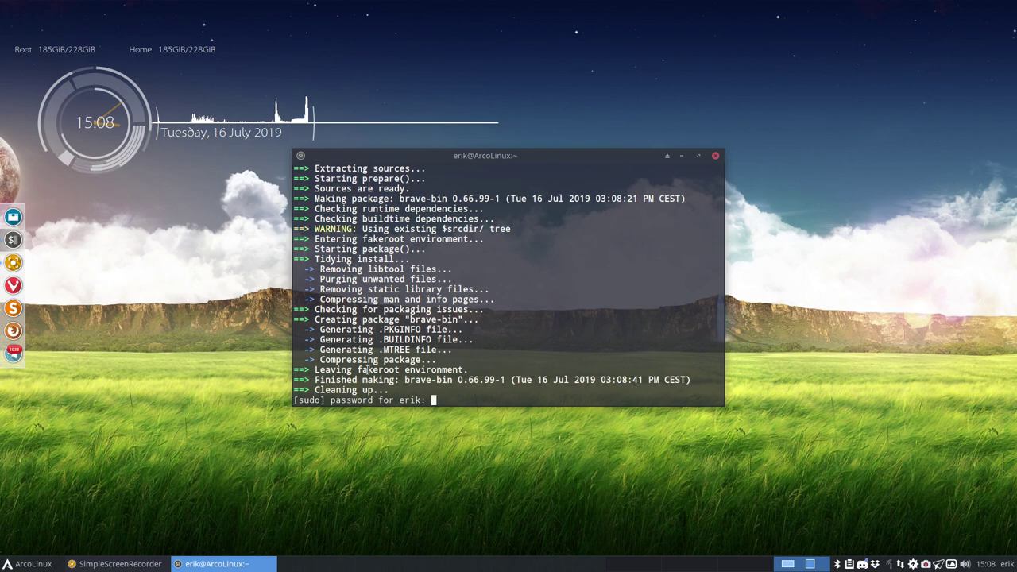
{"action": "key", "text": "Return"}
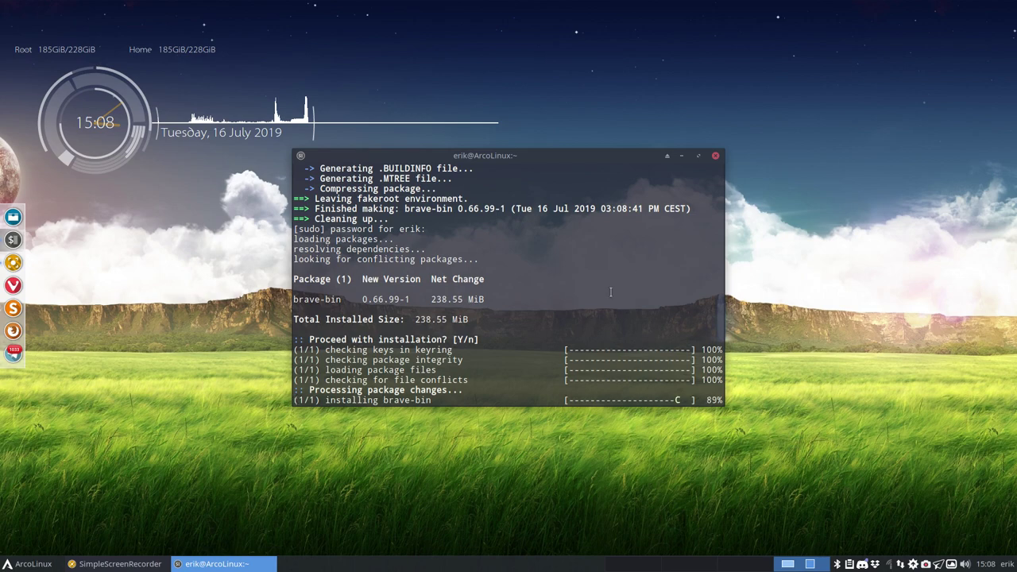
Close the terminal and launch Brave by searching 'brav' in the application menu.
{"action": "left_click", "coordinate": [715, 157]}
{"action": "left_click", "coordinate": [22, 565]}
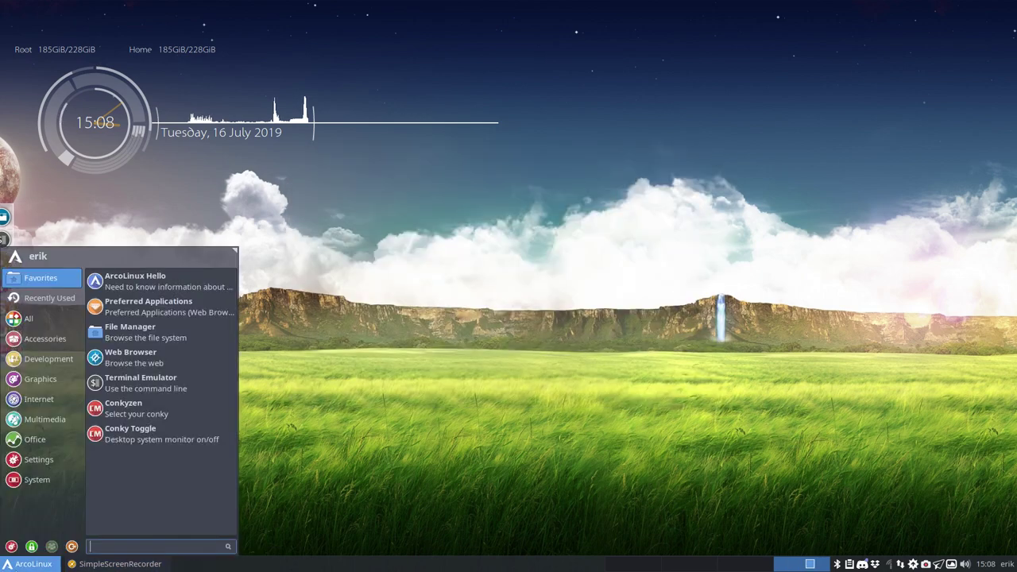
{"action": "type", "text": "brav"}
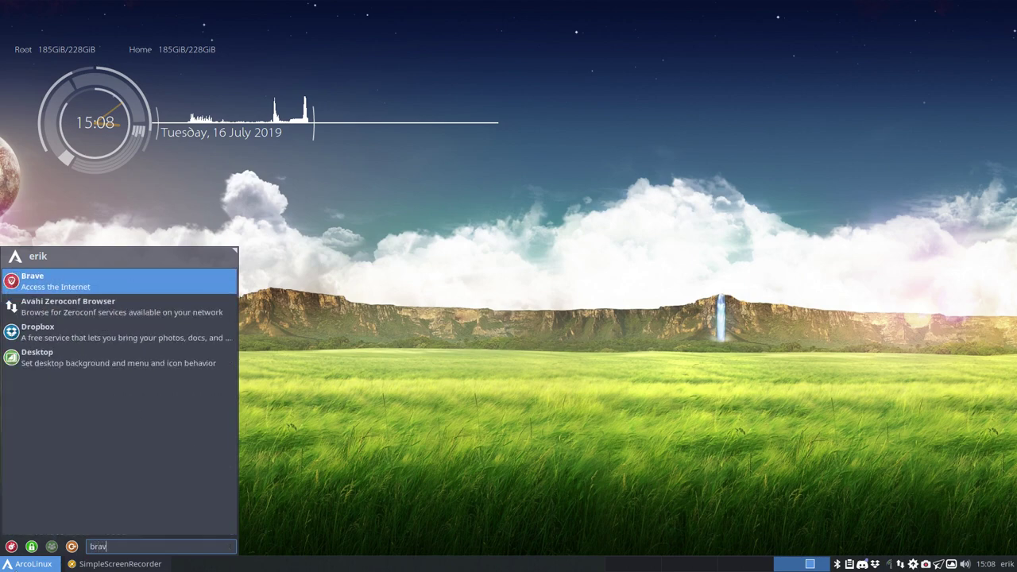
{"action": "key", "text": "Return"}
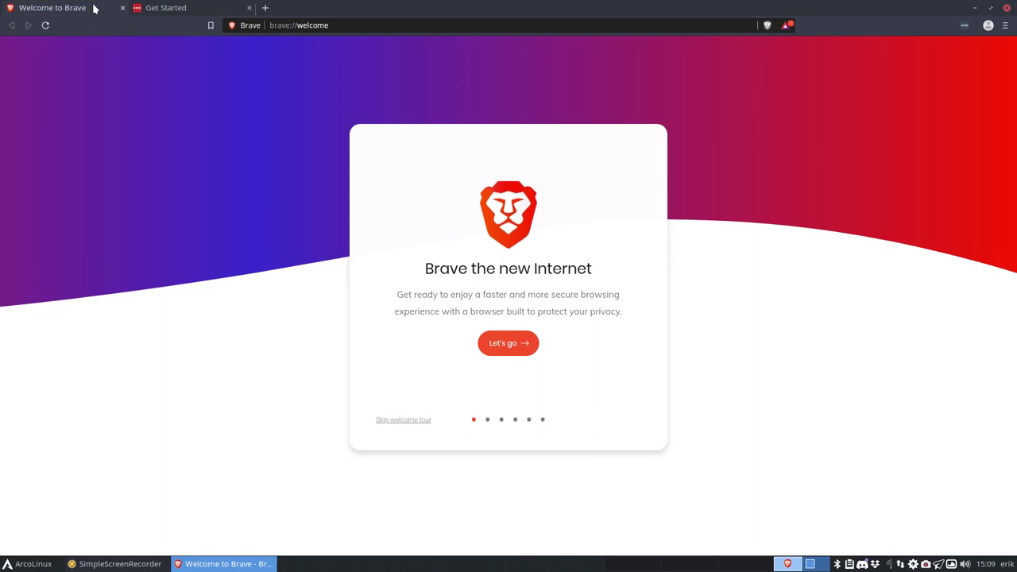
Open Import bookmarks and settings from the Bookmarks menu, keeping Chromium Person 1 as source.
{"action": "left_click", "coordinate": [1005, 26]}
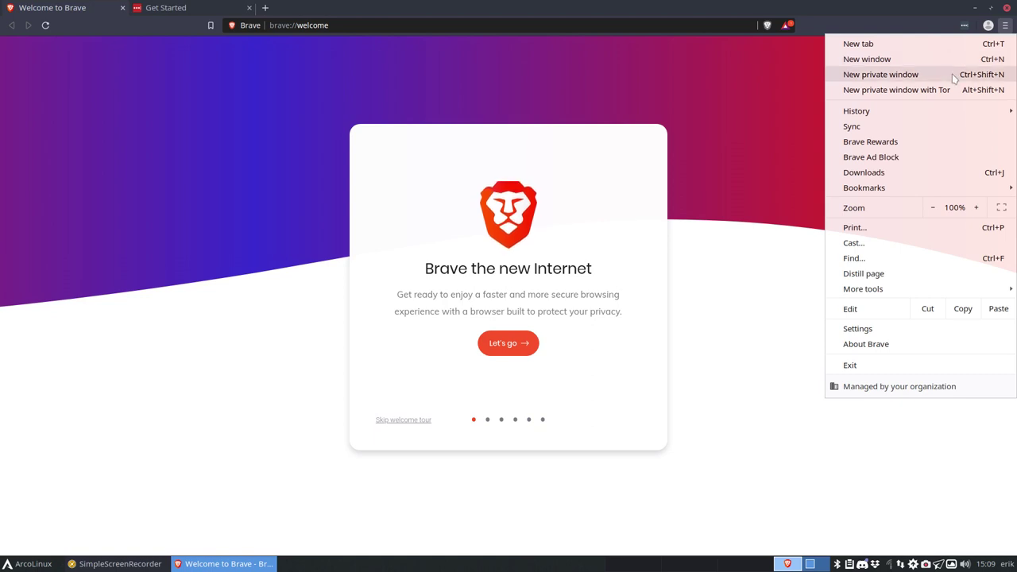
{"action": "mouse_move", "coordinate": [956, 110]}
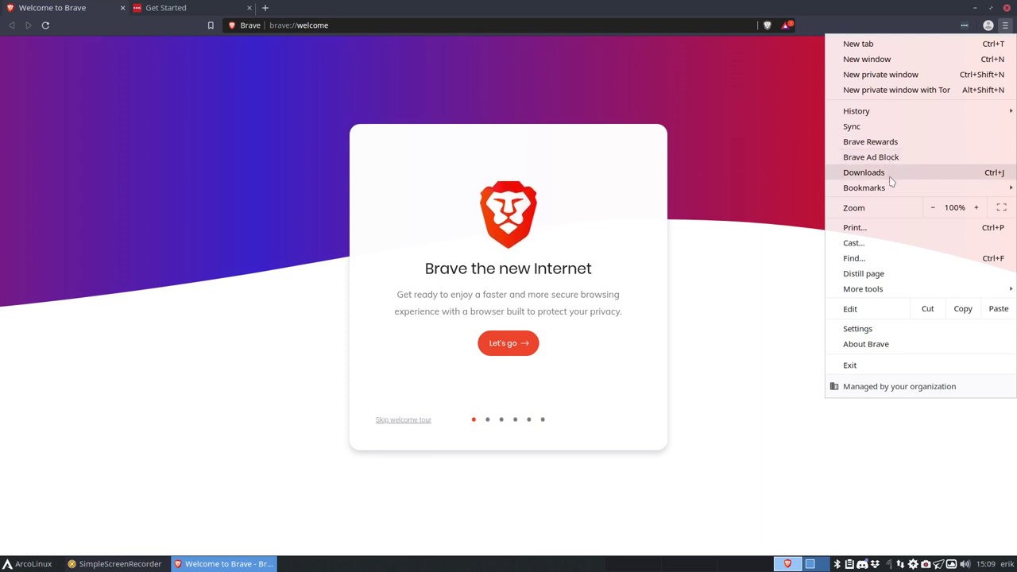
{"action": "mouse_move", "coordinate": [892, 187]}
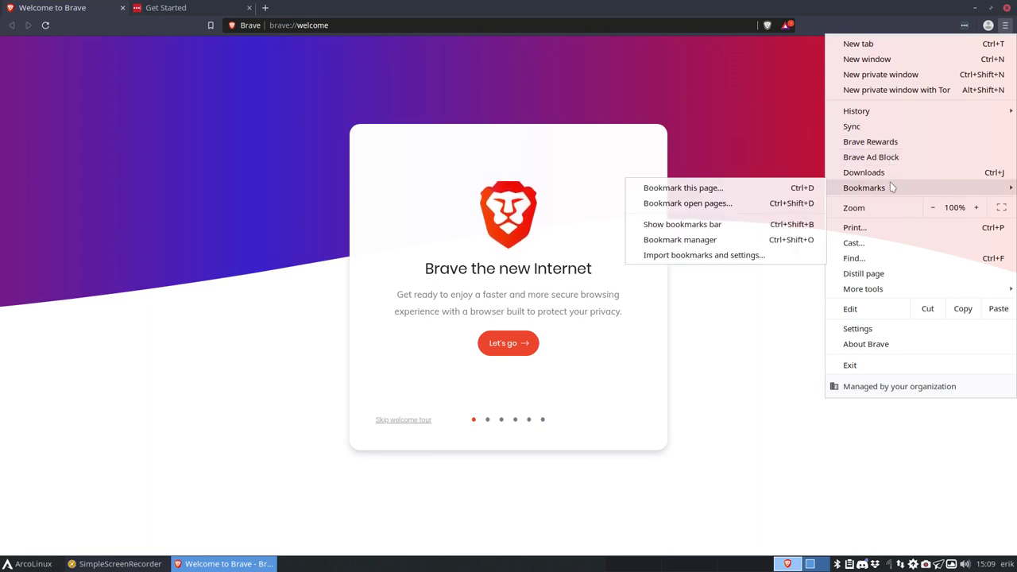
{"action": "left_click", "coordinate": [743, 255]}
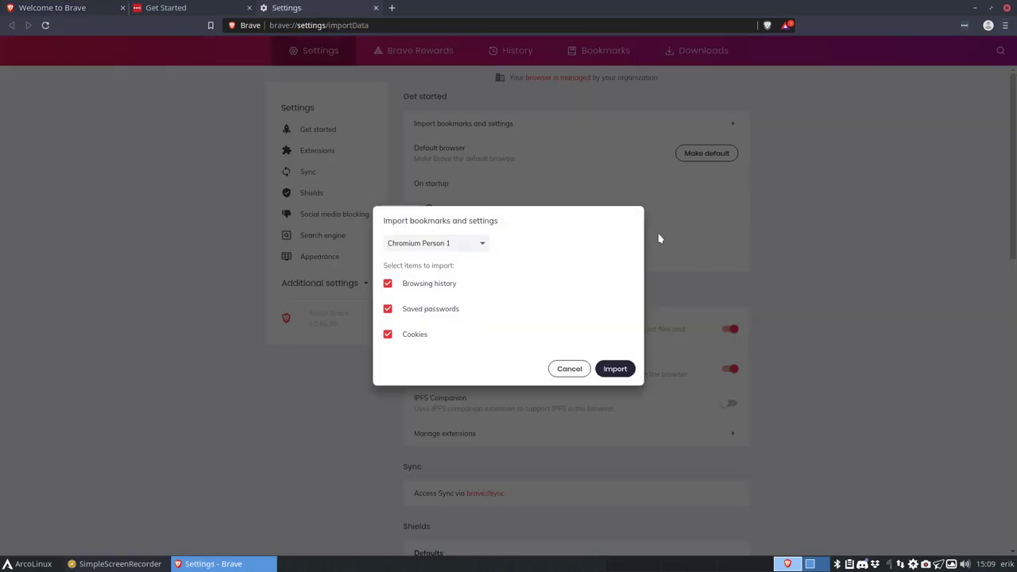
{"action": "left_click", "coordinate": [484, 245]}
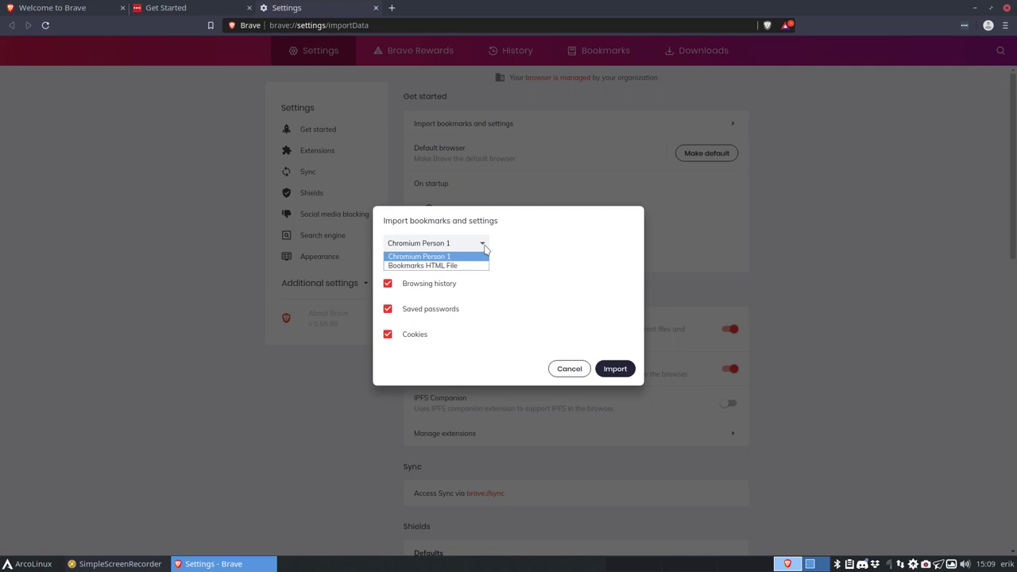
{"action": "left_click", "coordinate": [550, 245]}
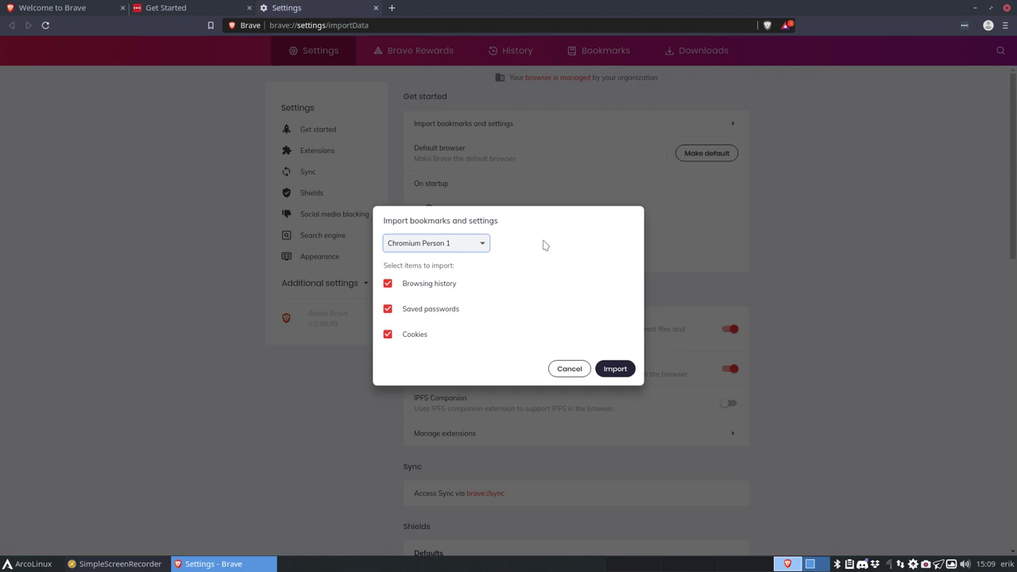
{"action": "left_click", "coordinate": [483, 245]}
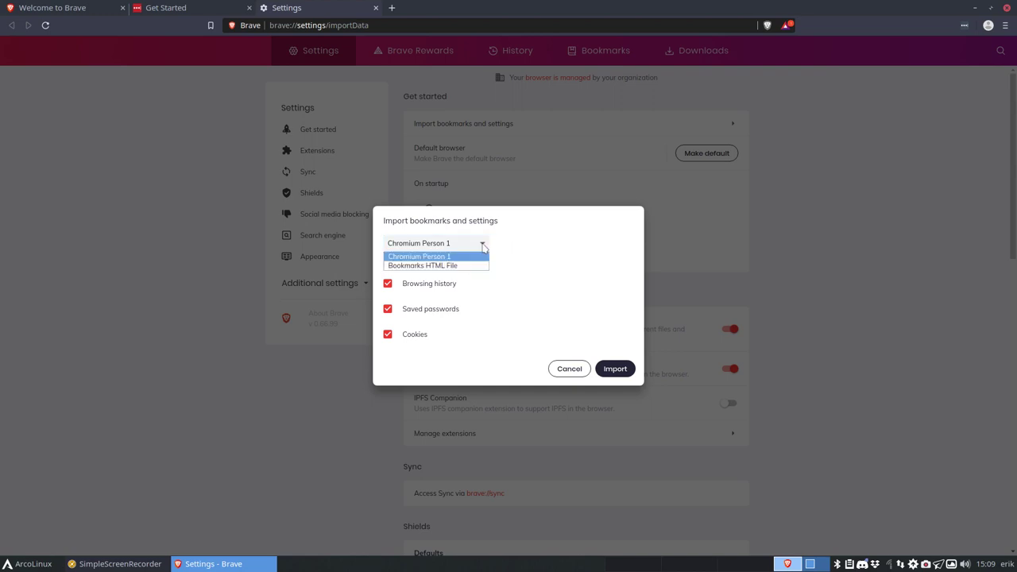
{"action": "left_click", "coordinate": [545, 252]}
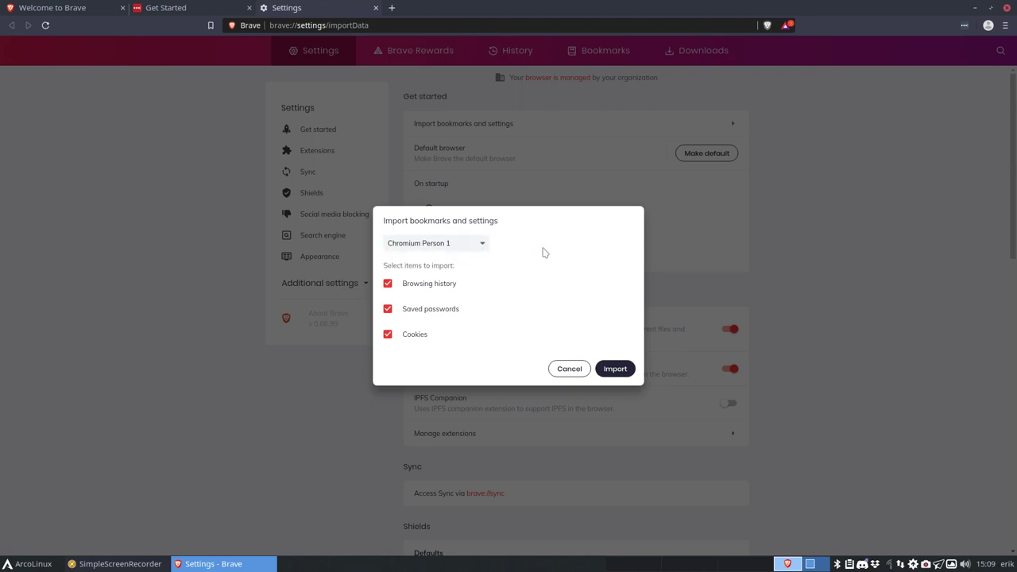
Untick history, passwords and cookies, and try Bookmarks HTML File before returning to Chromium Person 1.
{"action": "left_click", "coordinate": [390, 288]}
{"action": "left_click", "coordinate": [389, 310]}
{"action": "left_click", "coordinate": [387, 334]}
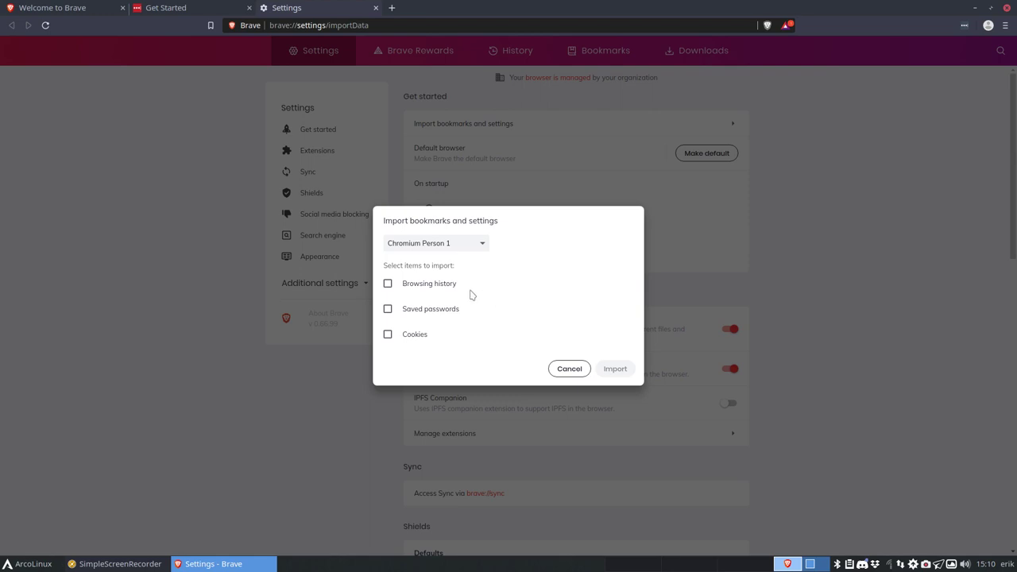
{"action": "double_click", "coordinate": [439, 263]}
{"action": "left_click", "coordinate": [482, 247]}
{"action": "left_click", "coordinate": [480, 265]}
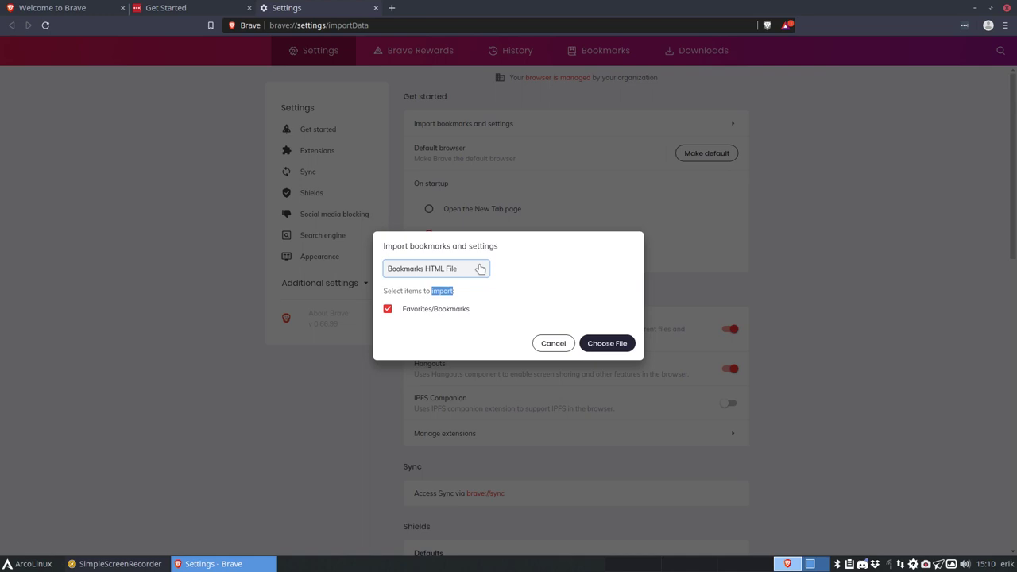
{"action": "left_click", "coordinate": [480, 268]}
{"action": "left_click", "coordinate": [473, 283]}
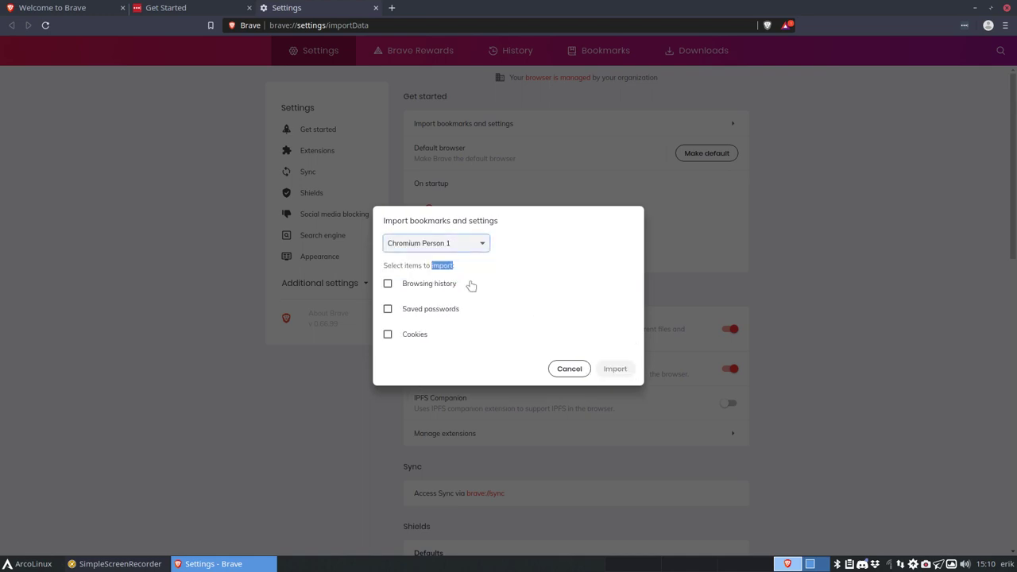
Tick browsing history, saved passwords and cookies, then untick them all, leaving nothing selected.
{"action": "left_click", "coordinate": [388, 285]}
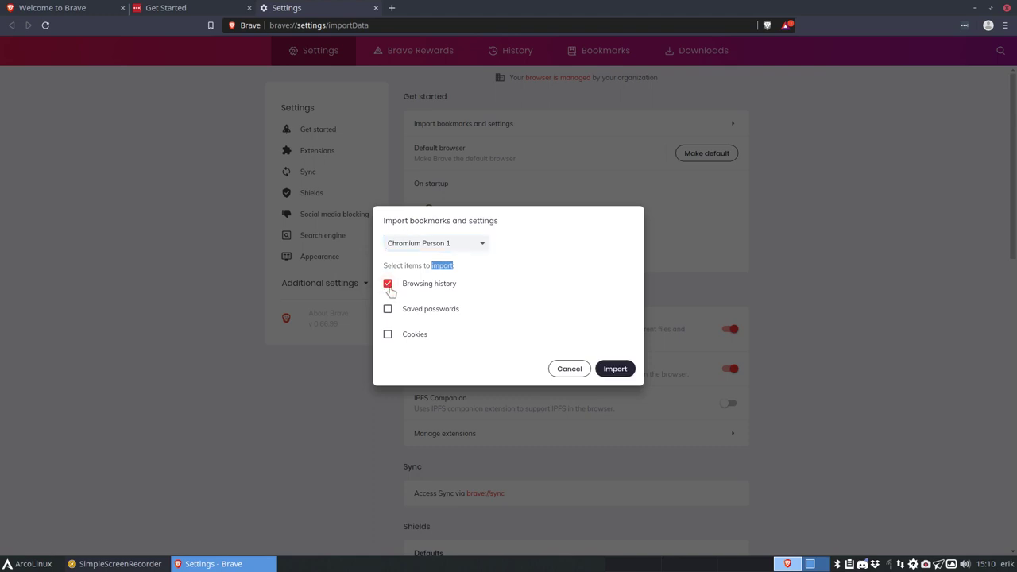
{"action": "left_click", "coordinate": [388, 309]}
{"action": "left_click", "coordinate": [388, 335]}
{"action": "left_click", "coordinate": [388, 335]}
{"action": "left_click", "coordinate": [388, 309]}
{"action": "left_click", "coordinate": [387, 275]}
{"action": "left_click", "coordinate": [388, 284]}
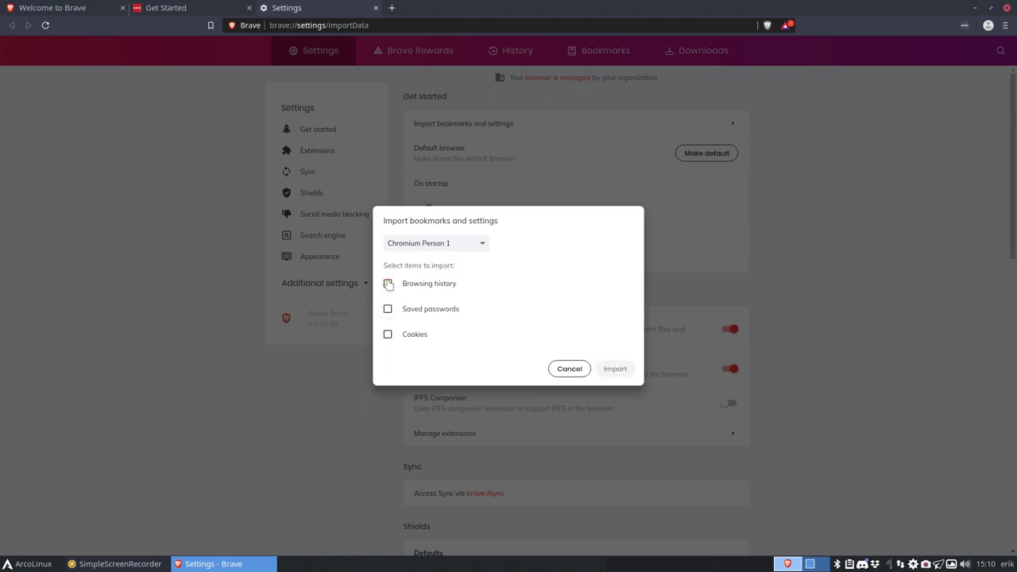
{"action": "left_click", "coordinate": [6, 566]}
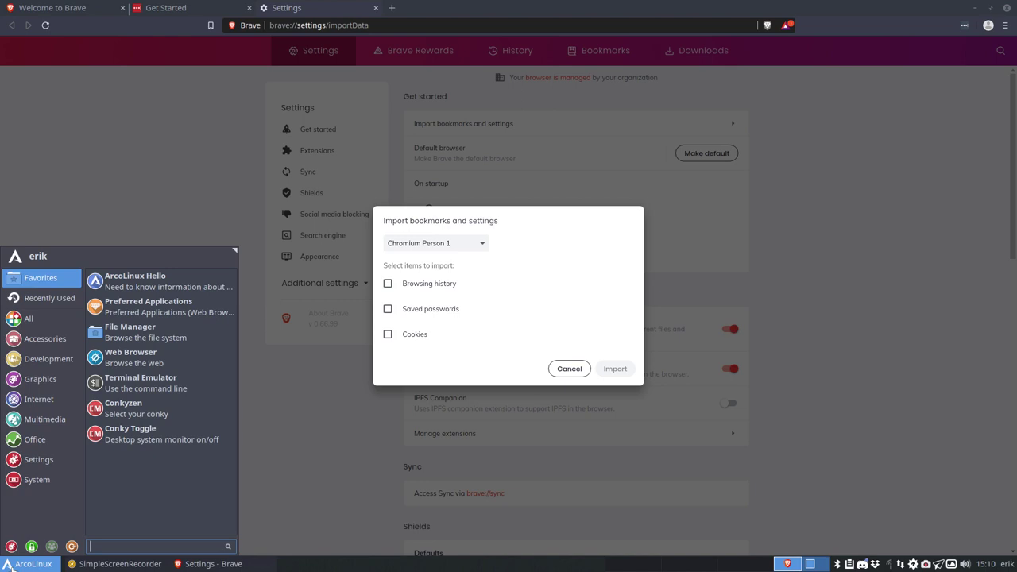
Launch Chromium with 'chr', maximize it, browse its Start bookmark folder, then minimize it.
{"action": "type", "text": "chr"}
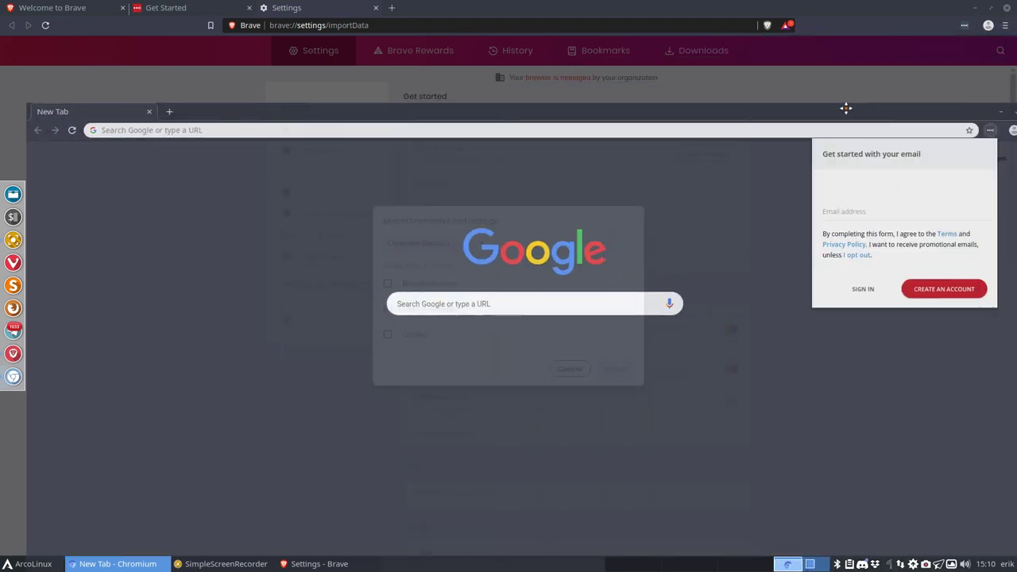
{"action": "left_click_drag", "start_coordinate": [844, 106], "coordinate": [783, 103]}
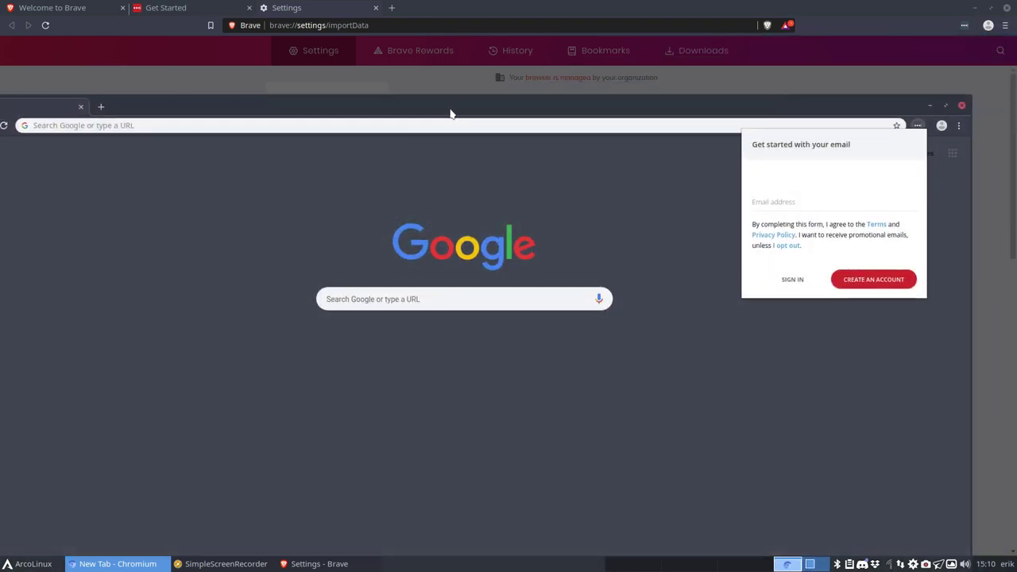
{"action": "left_click_drag", "start_coordinate": [453, 109], "coordinate": [1016, 100]}
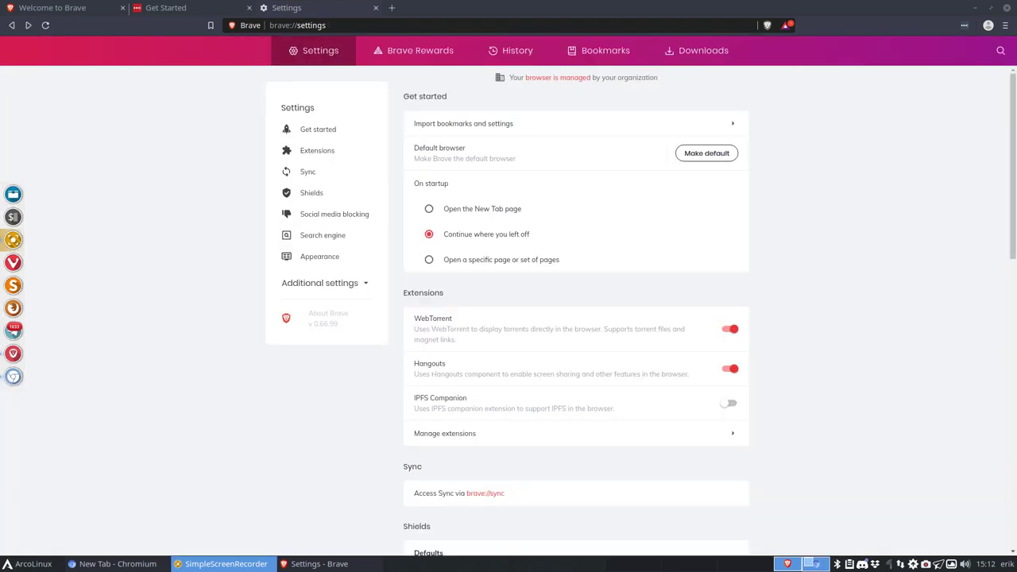
{"action": "left_click", "coordinate": [118, 563]}
{"action": "left_click_drag", "start_coordinate": [1009, 41], "coordinate": [557, 4]}
{"action": "left_click", "coordinate": [79, 45]}
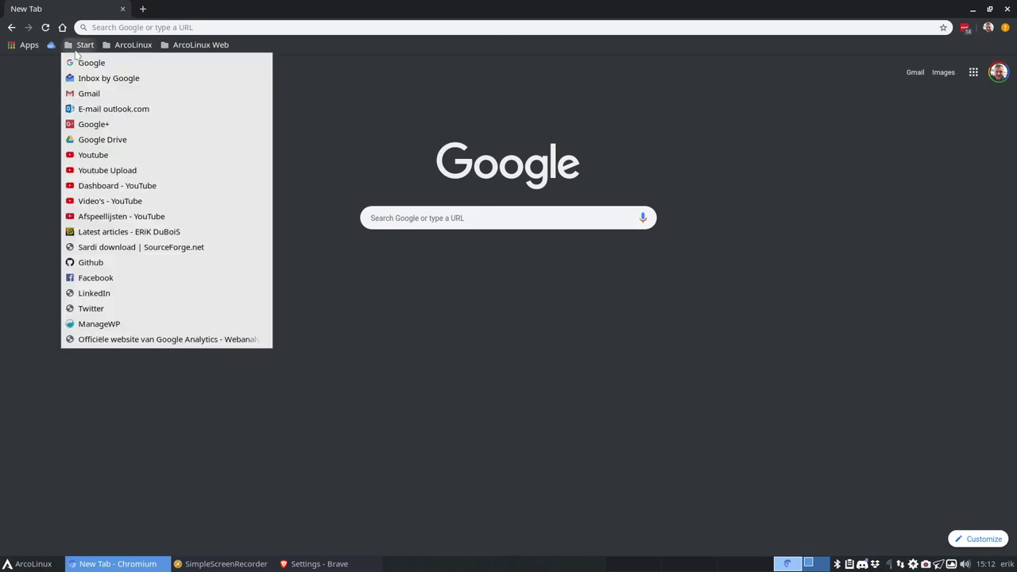
{"action": "mouse_move", "coordinate": [184, 46]}
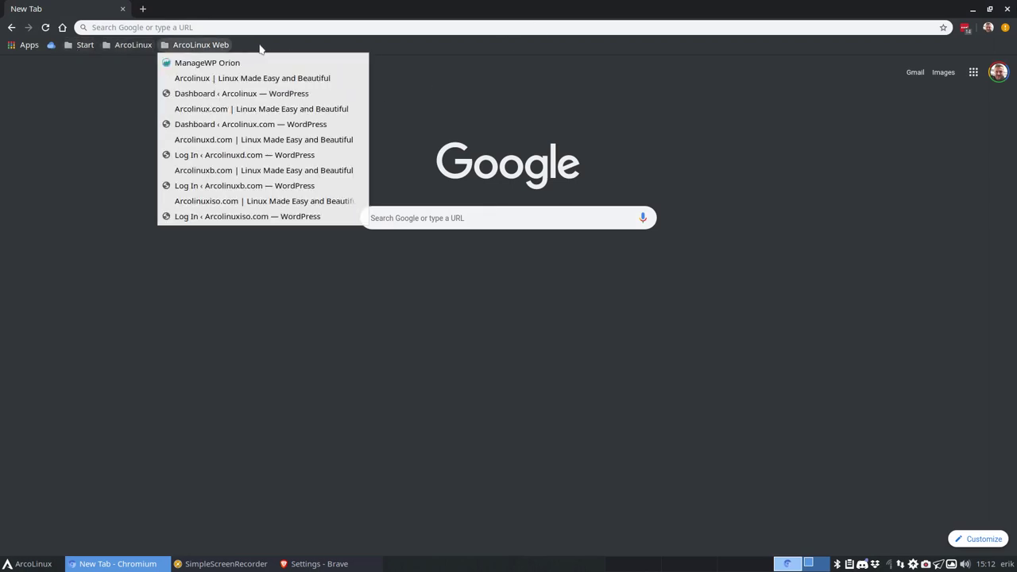
{"action": "left_click", "coordinate": [836, 109]}
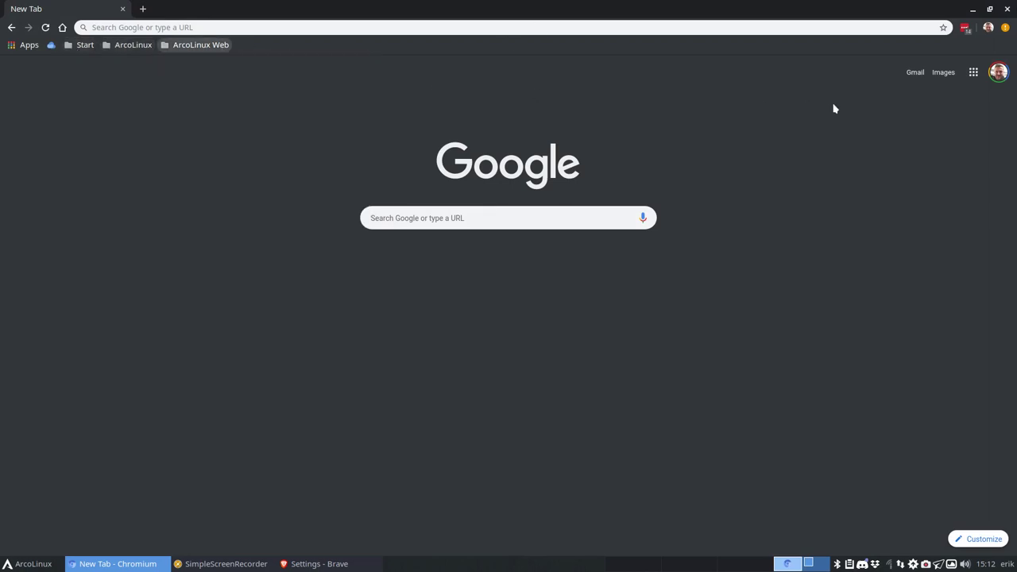
{"action": "left_click", "coordinate": [972, 9]}
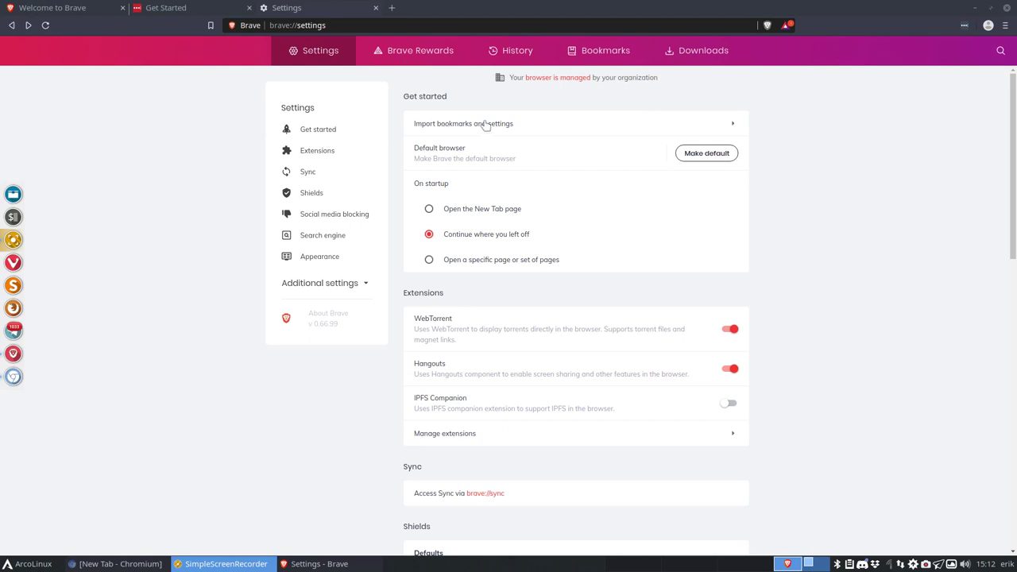
Reopen the import dialog and leave only Favorites/Bookmarks ticked.
{"action": "left_click", "coordinate": [727, 124]}
{"action": "left_click", "coordinate": [727, 124]}
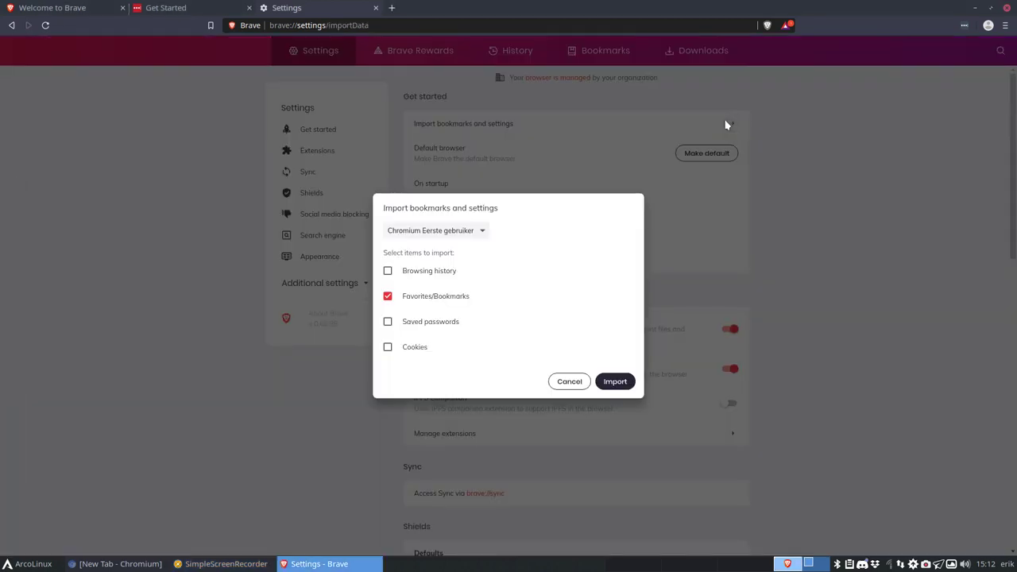
{"action": "left_click", "coordinate": [387, 296]}
{"action": "left_click", "coordinate": [388, 271]}
{"action": "left_click", "coordinate": [387, 297]}
{"action": "left_click", "coordinate": [388, 322]}
{"action": "left_click", "coordinate": [388, 347]}
{"action": "left_click", "coordinate": [387, 322]}
{"action": "left_click", "coordinate": [388, 348]}
{"action": "left_click", "coordinate": [388, 271]}
Import the Chromium bookmarks, closing Chromium and retrying so the import completes.
{"action": "left_click", "coordinate": [610, 382]}
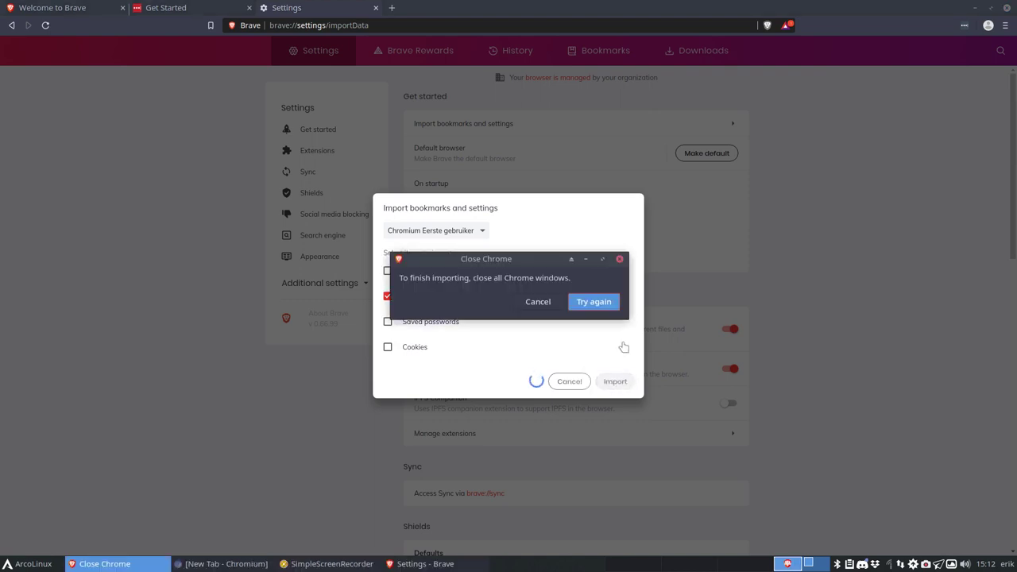
{"action": "left_click", "coordinate": [223, 565]}
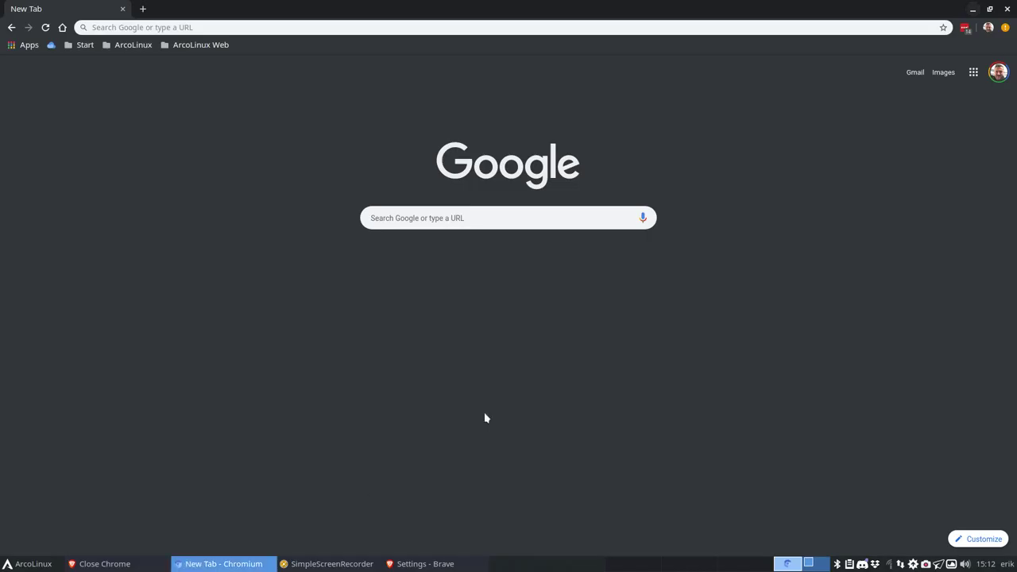
{"action": "left_click", "coordinate": [1007, 9]}
{"action": "left_click", "coordinate": [594, 301]}
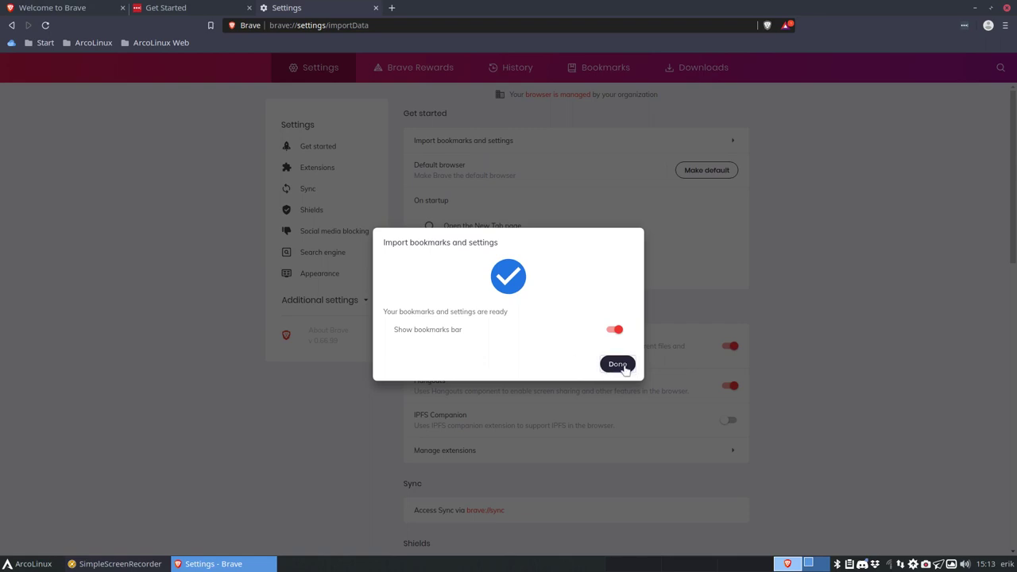
{"action": "left_click", "coordinate": [620, 364]}
Open the Google bookmark from the imported Start folder to load google.be.
{"action": "left_click", "coordinate": [11, 43]}
{"action": "left_click", "coordinate": [30, 44]}
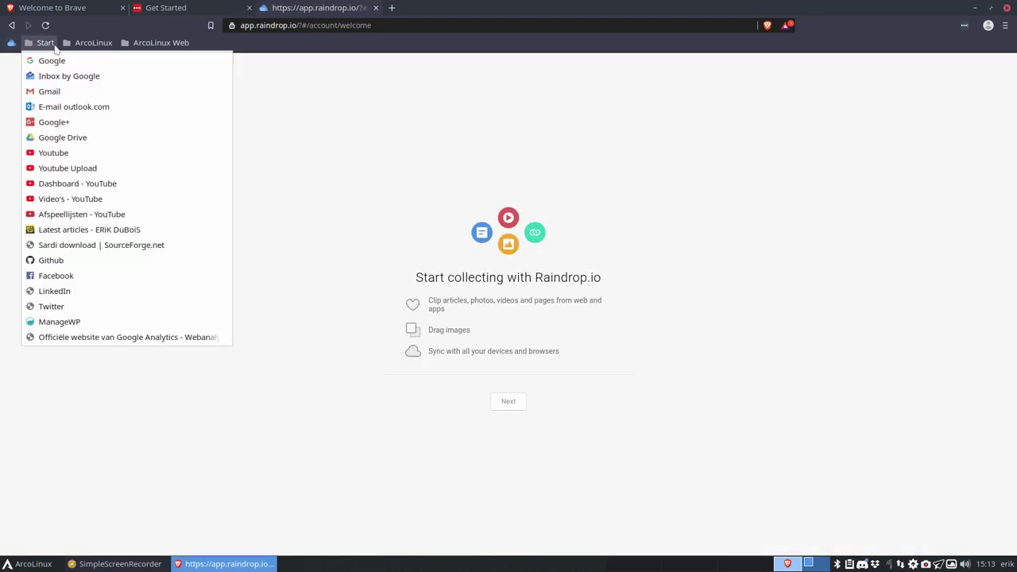
{"action": "mouse_move", "coordinate": [181, 46]}
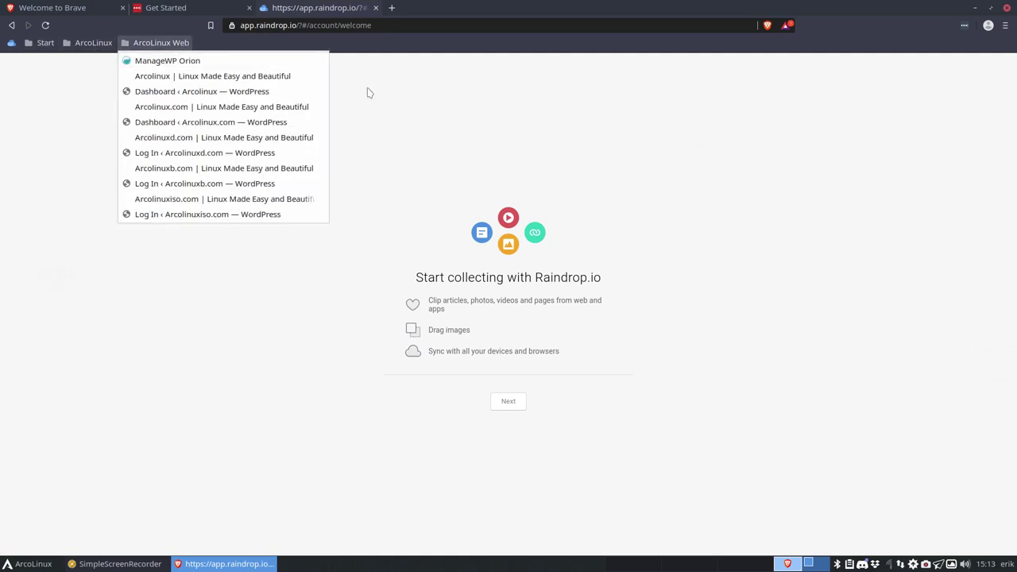
{"action": "mouse_move", "coordinate": [45, 43]}
{"action": "left_click", "coordinate": [46, 67]}
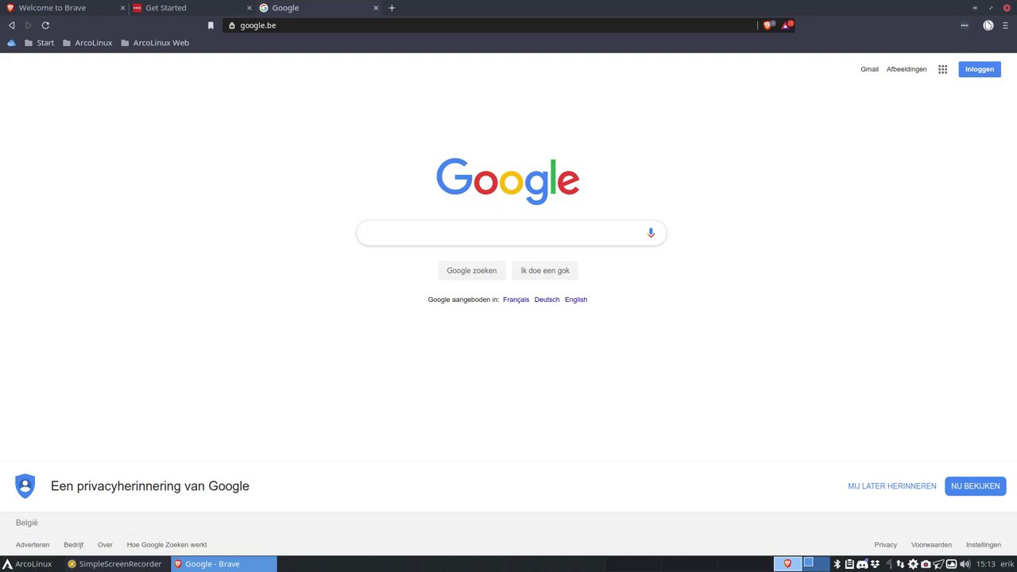
{"action": "left_click", "coordinate": [1005, 25]}
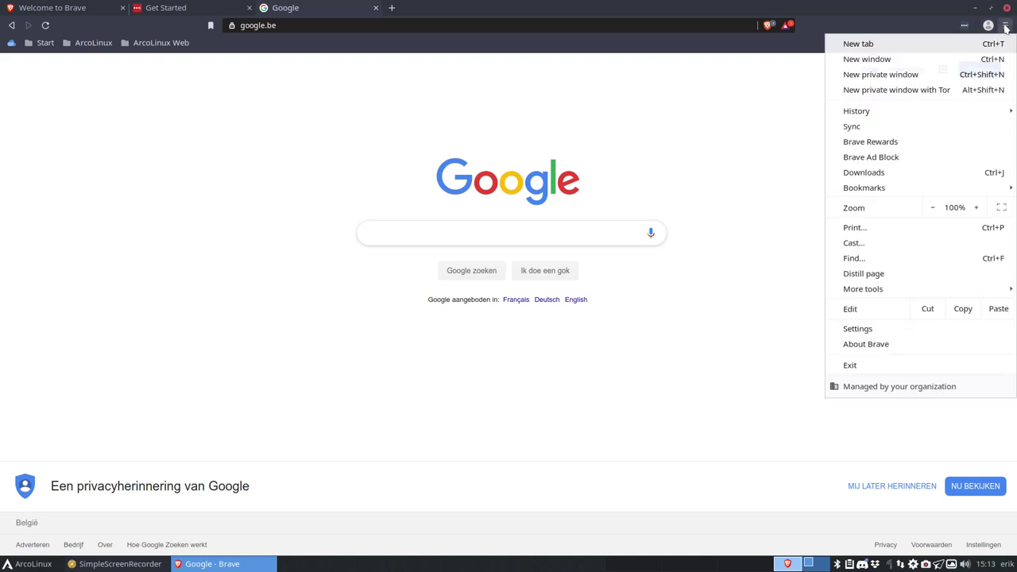
{"action": "mouse_move", "coordinate": [933, 191]}
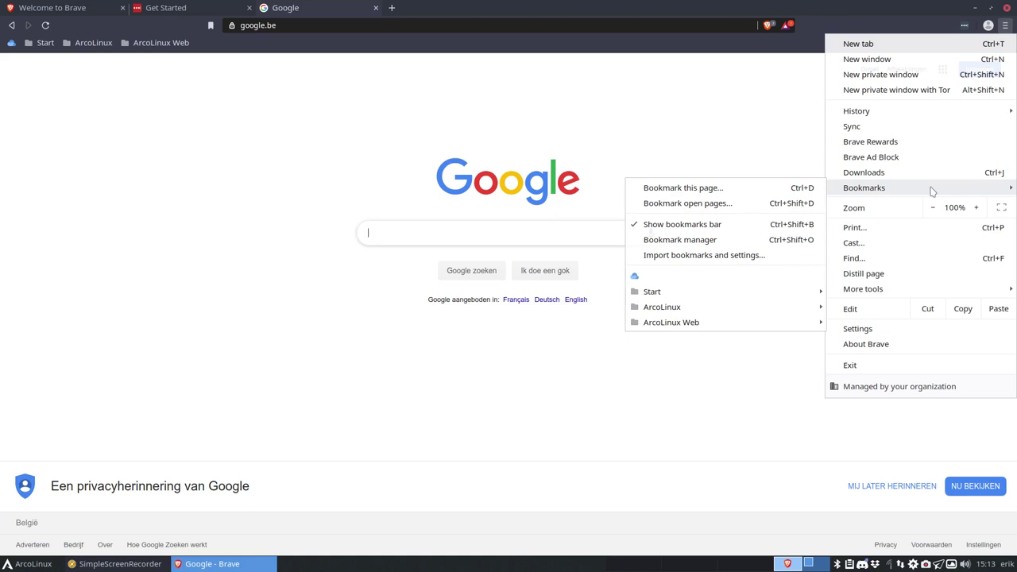
Open the Extensions page via More tools to see LastPass enabled.
{"action": "left_click", "coordinate": [358, 117]}
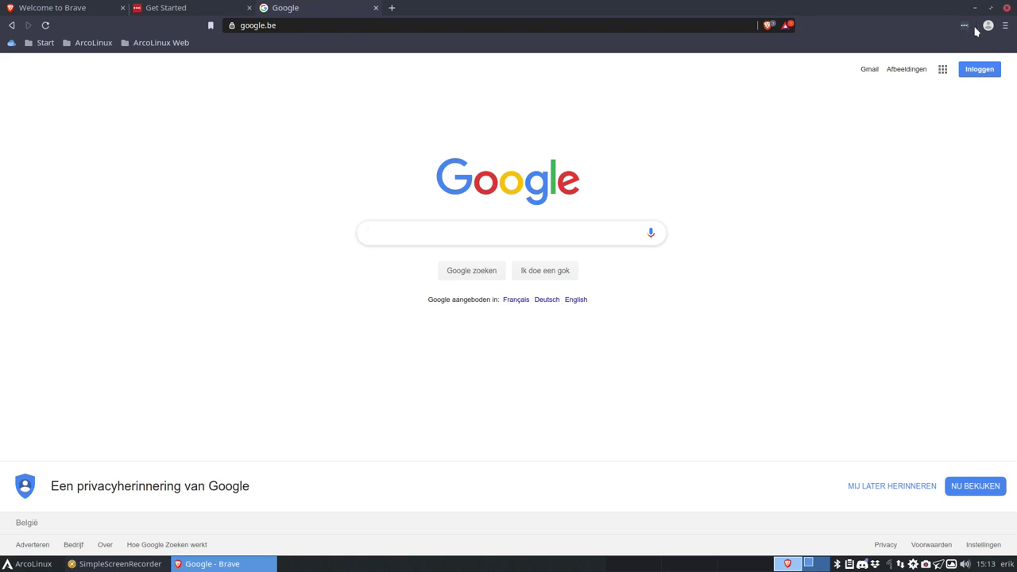
{"action": "left_click", "coordinate": [1005, 26]}
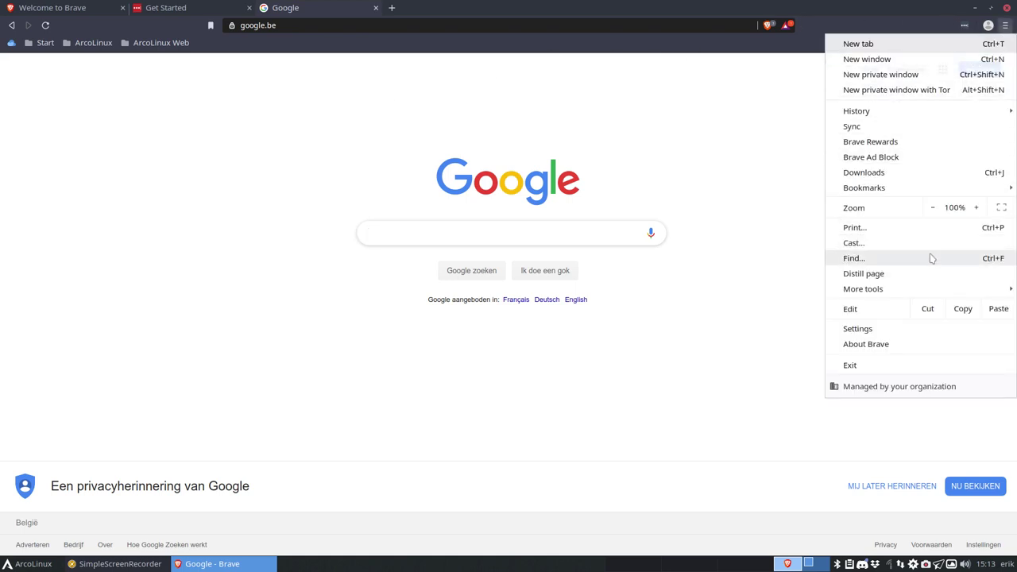
{"action": "mouse_move", "coordinate": [924, 289]}
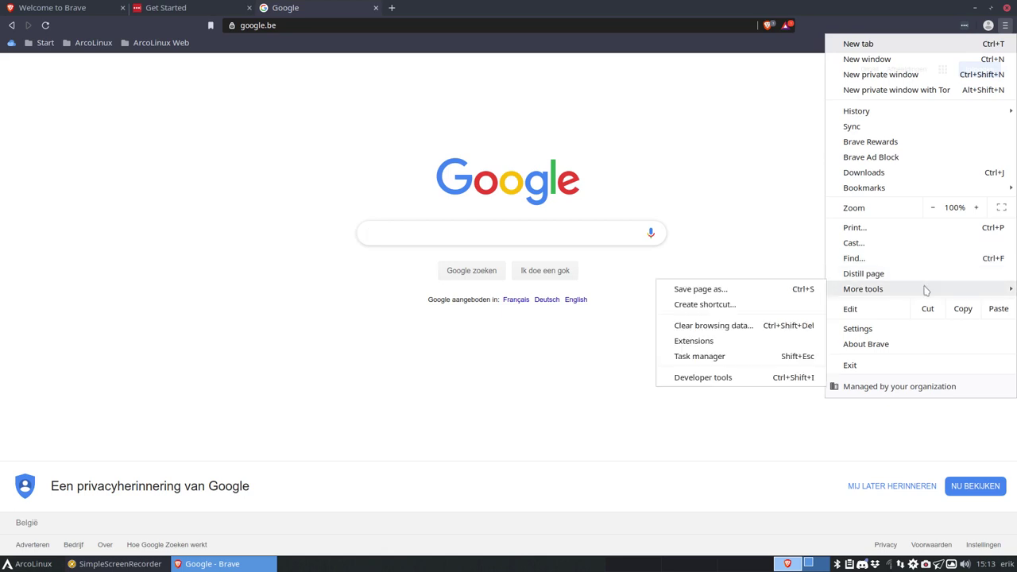
{"action": "left_click", "coordinate": [705, 341]}
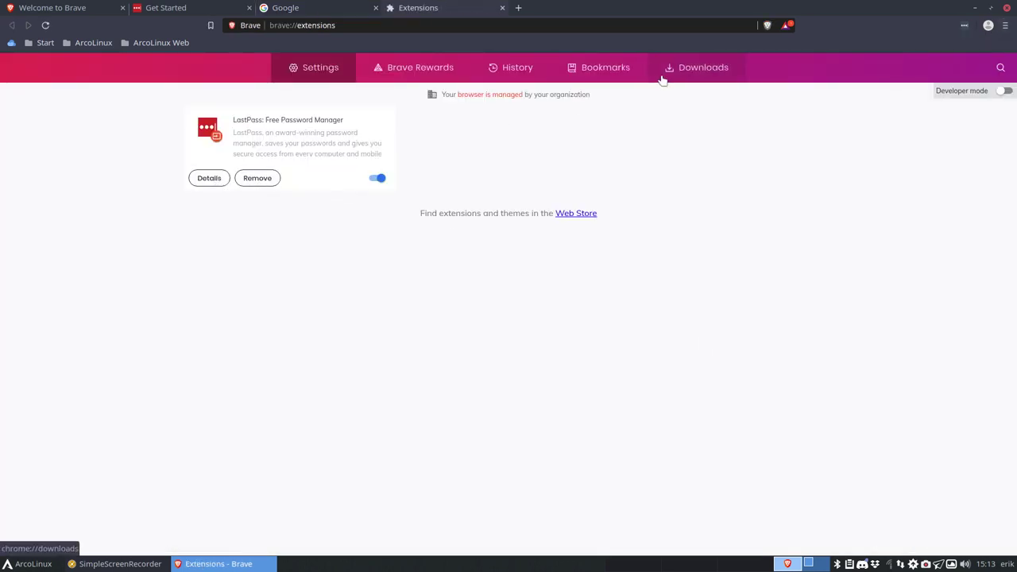
Look through the Brave Rewards page, scrolling down its content.
{"action": "left_click", "coordinate": [391, 73]}
{"action": "left_click", "coordinate": [315, 68]}
{"action": "left_click", "coordinate": [395, 70]}
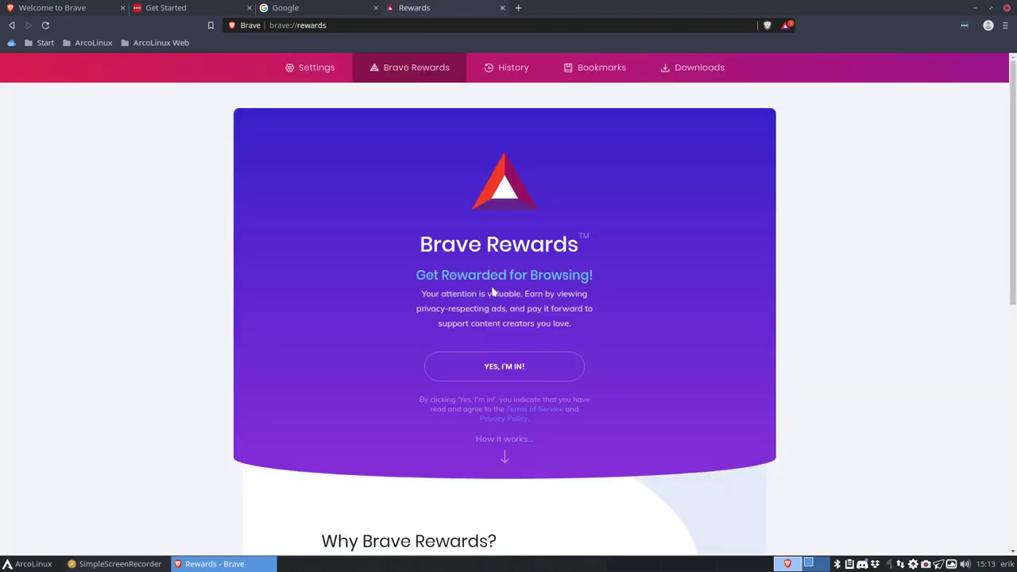
{"action": "scroll", "coordinate": [476, 294], "scroll_direction": "down", "scroll_amount": 1}
{"action": "scroll", "coordinate": [398, 292], "scroll_direction": "down", "scroll_amount": 1}
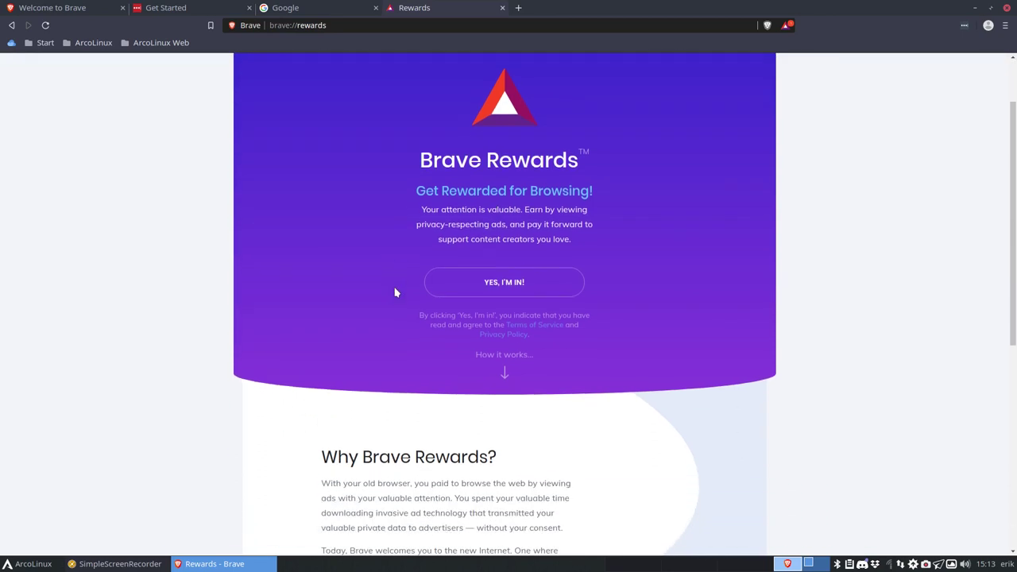
{"action": "scroll", "coordinate": [395, 292], "scroll_direction": "down", "scroll_amount": 3}
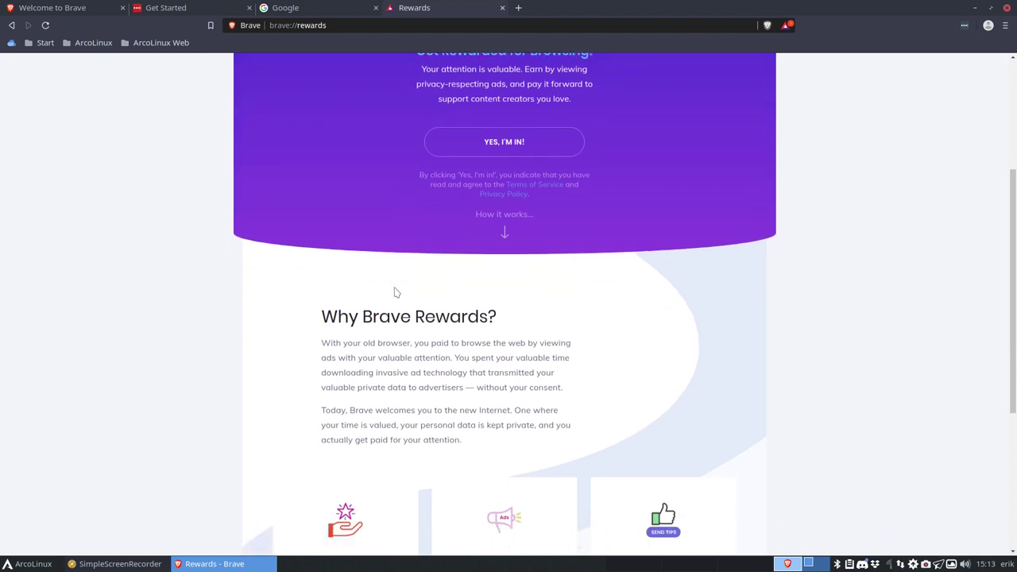
{"action": "scroll", "coordinate": [395, 293], "scroll_direction": "down", "scroll_amount": 2}
{"action": "scroll", "coordinate": [397, 274], "scroll_direction": "up", "scroll_amount": 7}
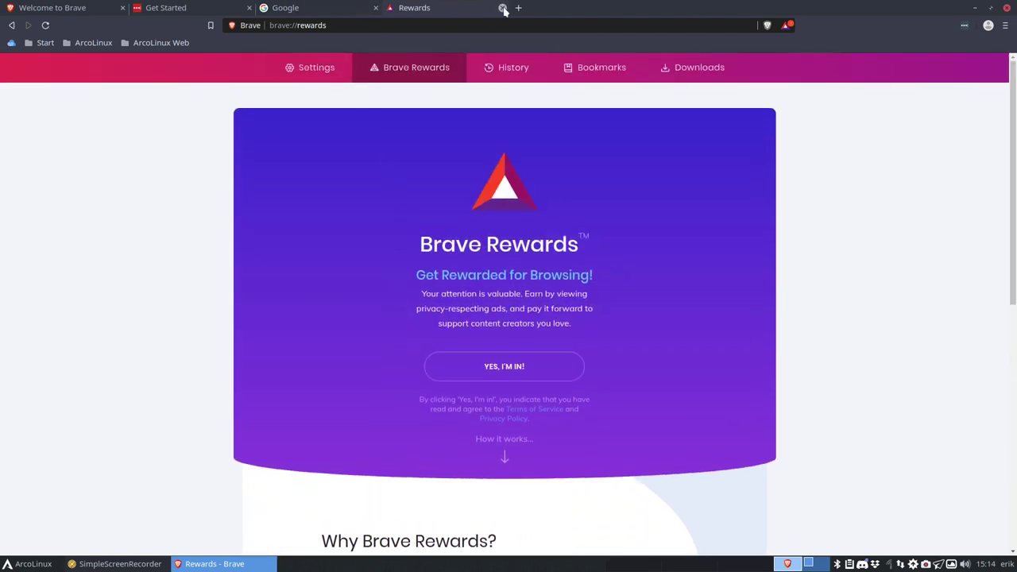
Go to the Extensions section of Brave Settings.
{"action": "left_click", "coordinate": [310, 66]}
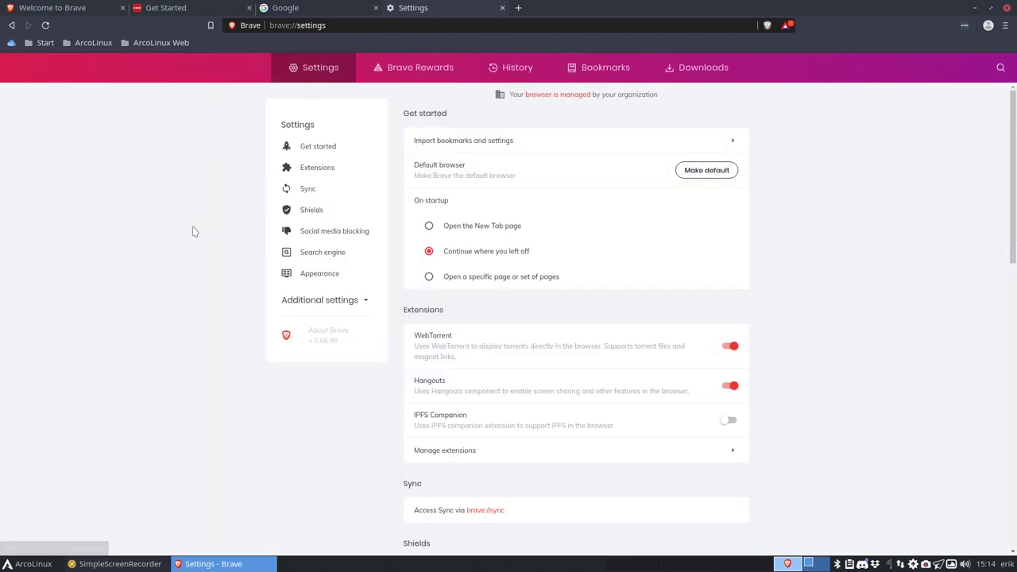
{"action": "left_click", "coordinate": [319, 173]}
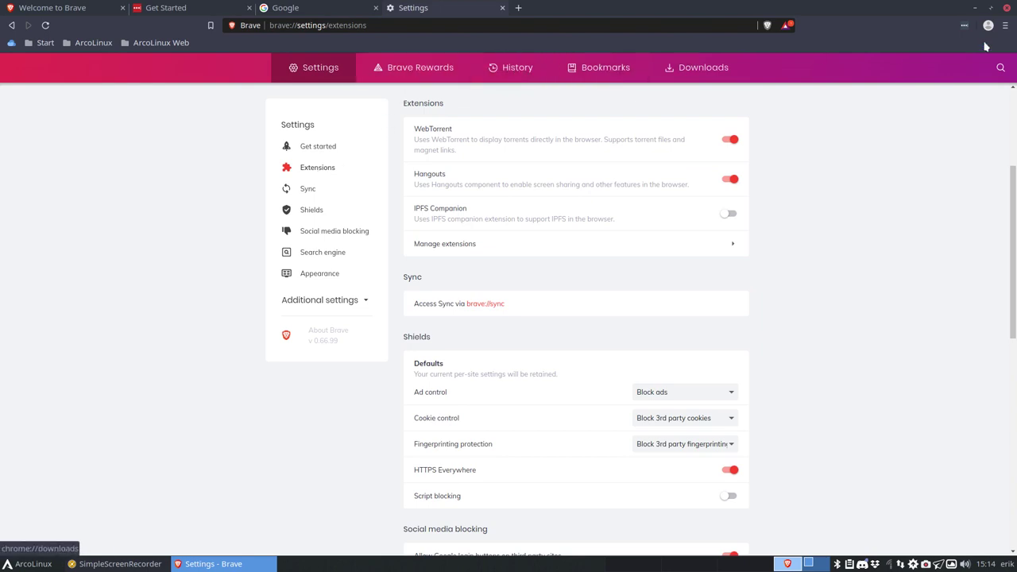
{"action": "left_click", "coordinate": [1005, 25]}
Open the installed extensions list in a new tab and go to the Chrome Web Store.
{"action": "mouse_move", "coordinate": [942, 289]}
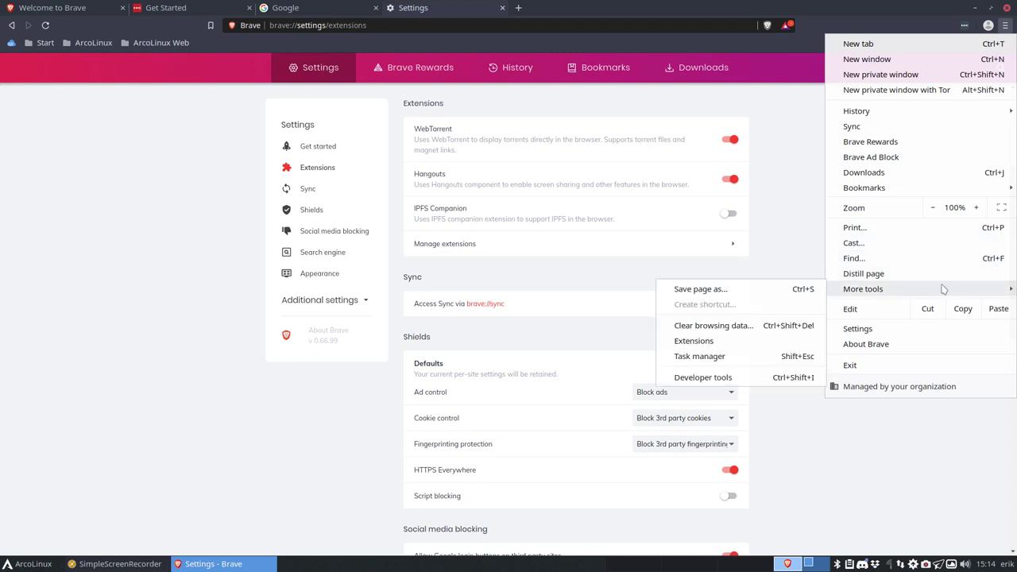
{"action": "left_click", "coordinate": [718, 341]}
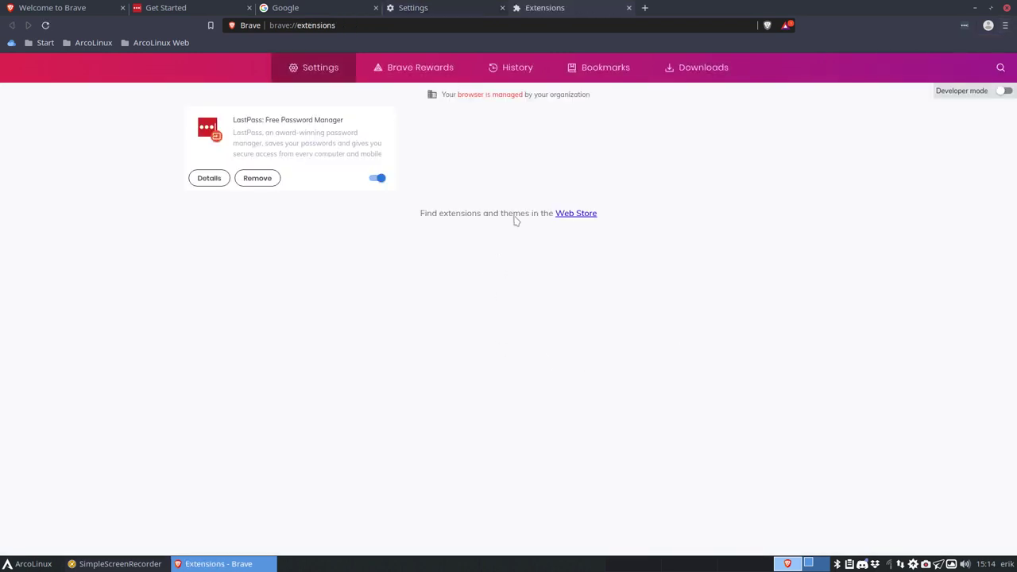
{"action": "left_click", "coordinate": [574, 215]}
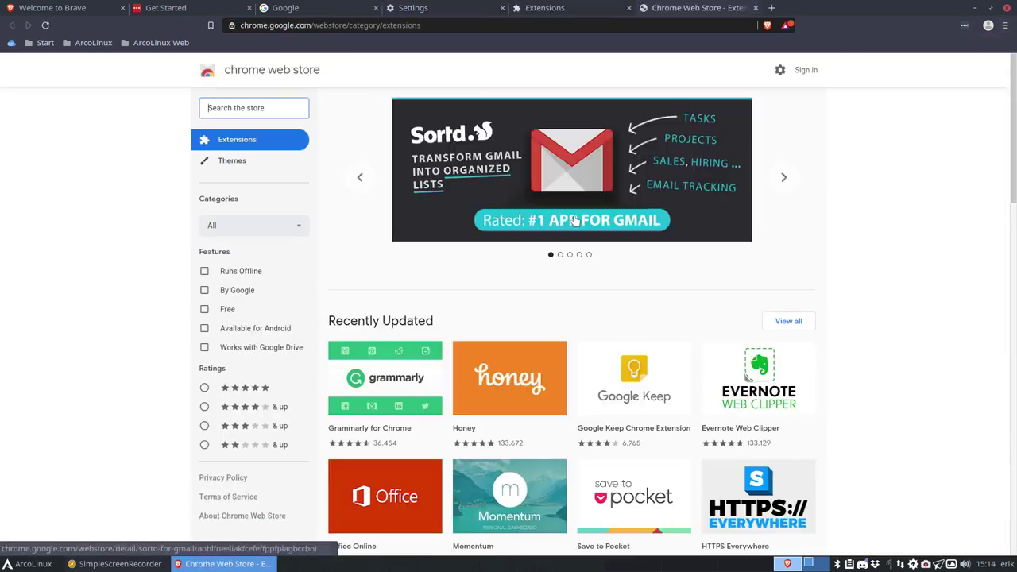
Search the Chrome Web Store for 'ublock', then switch to an empty workspace.
{"action": "left_click", "coordinate": [276, 108]}
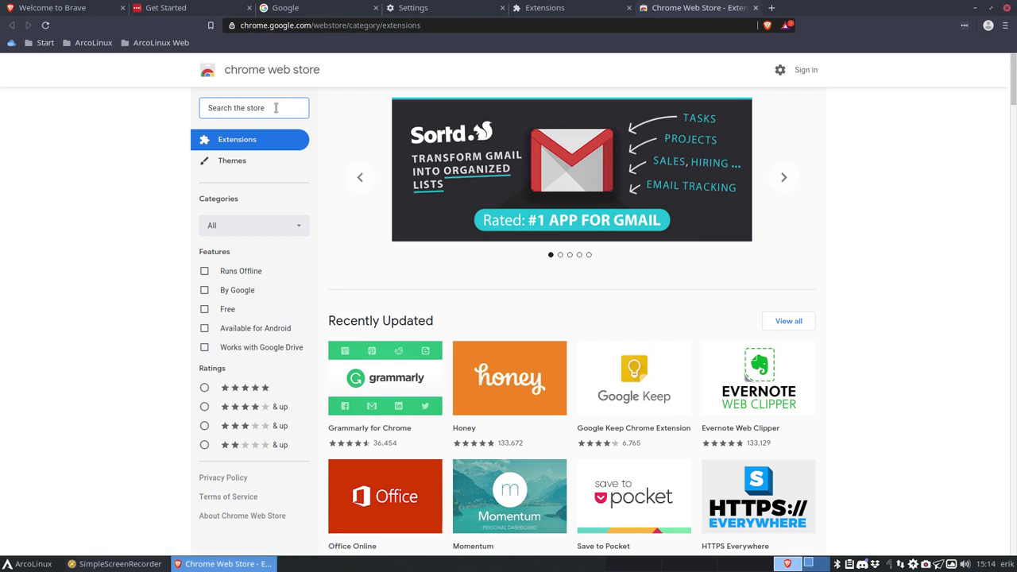
{"action": "type", "text": "ubl"}
{"action": "key", "text": "BackSpace"}
{"action": "key", "text": "BackSpace"}
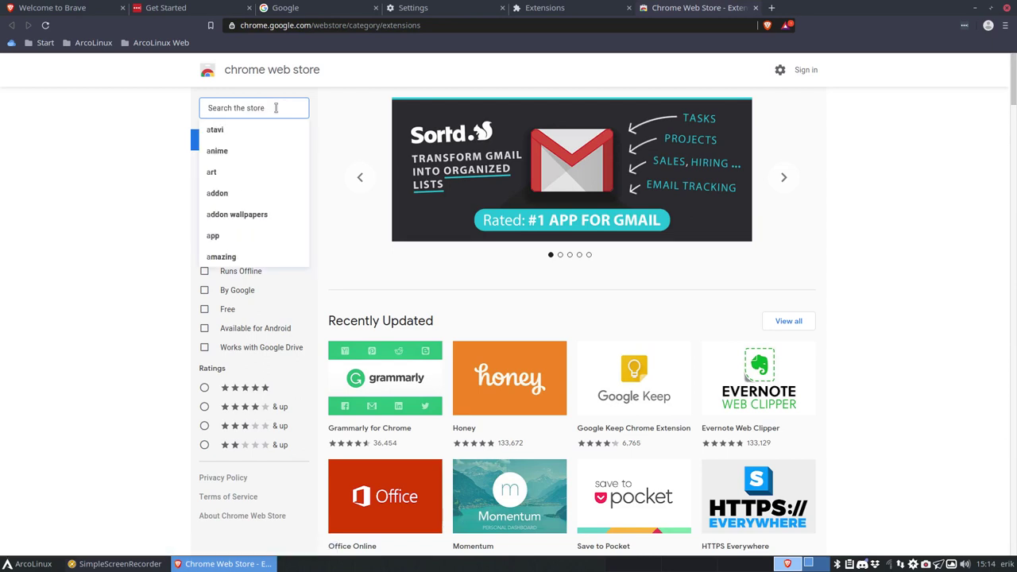
{"action": "type", "text": "b"}
{"action": "key", "text": "BackSpace"}
{"action": "key", "text": "BackSpace"}
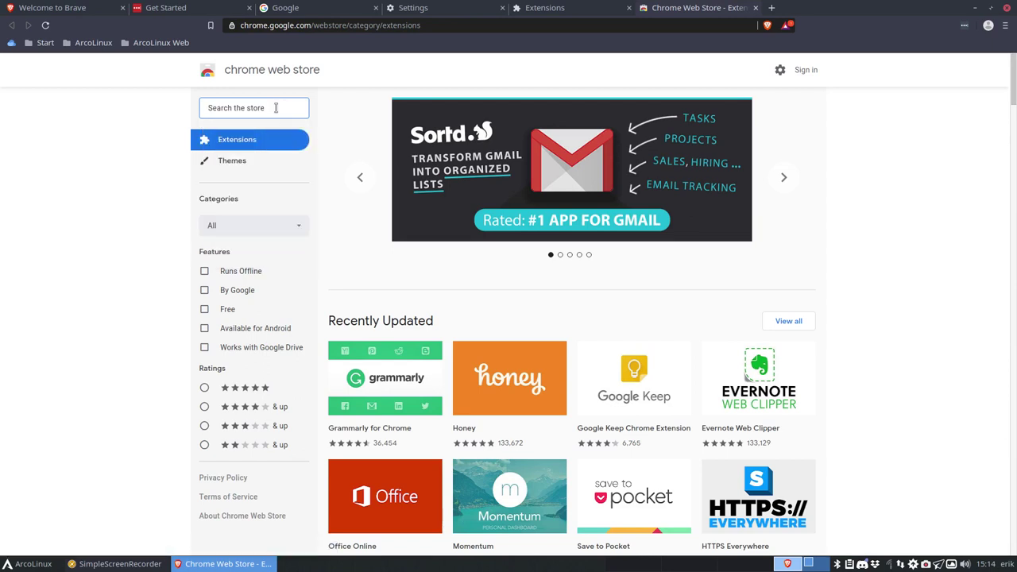
{"action": "type", "text": "ublock"}
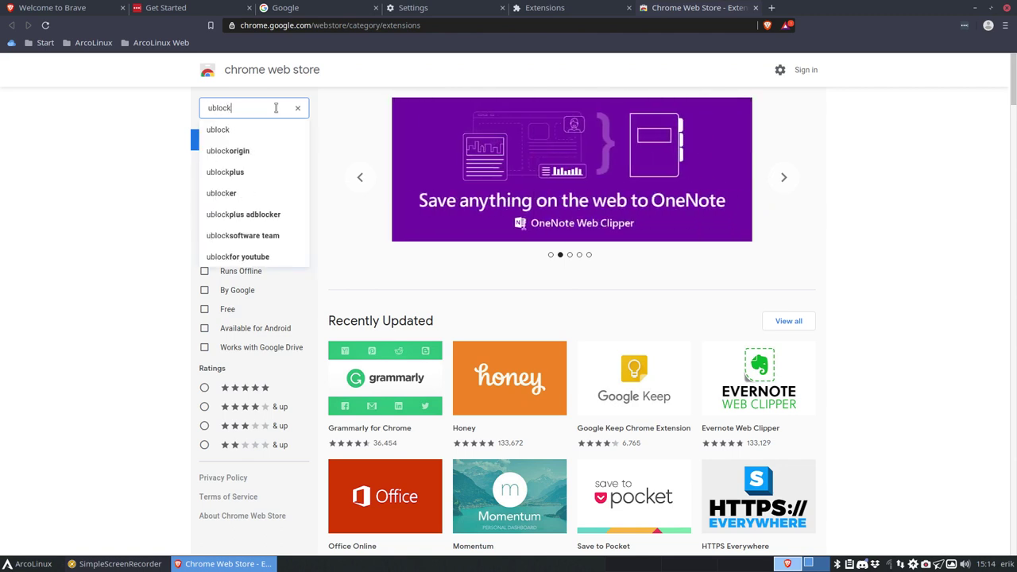
{"action": "key", "text": "Return"}
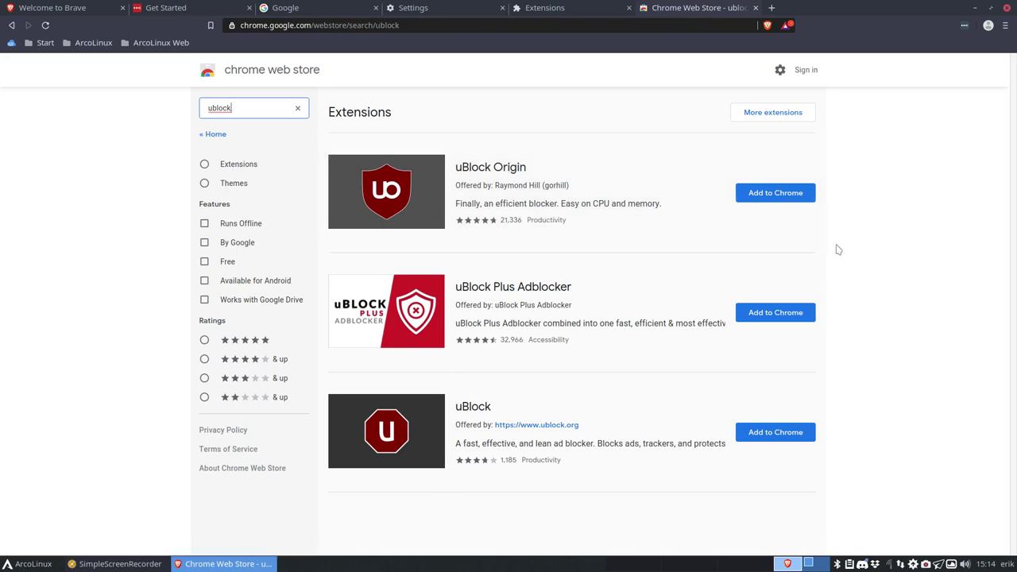
{"action": "key", "text": "ctrl+alt+Right"}
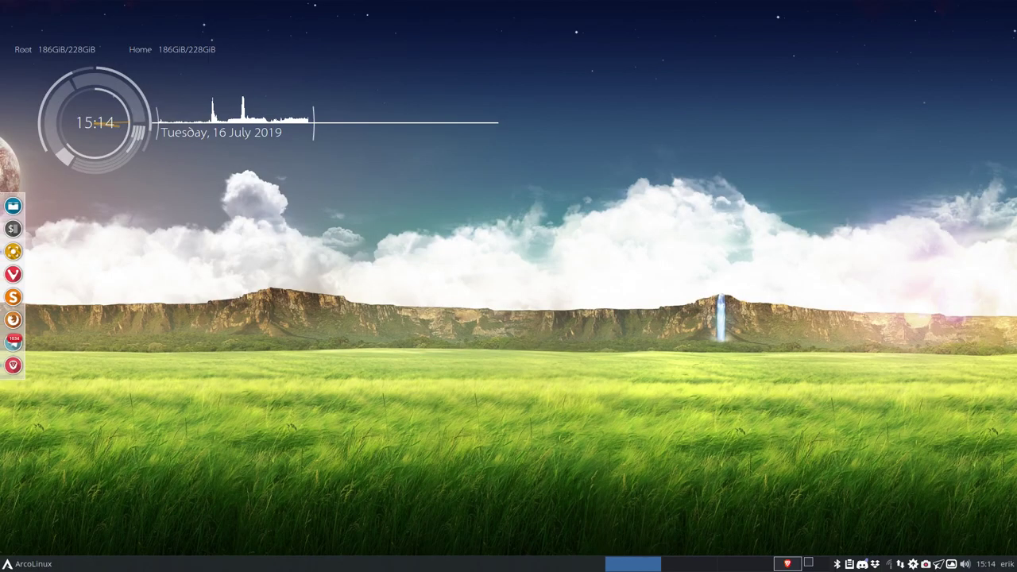
Start Vivaldi with Ctrl+Alt+V, then bring the Brave window back from the taskbar.
{"action": "key", "text": "ctrl+alt+v"}
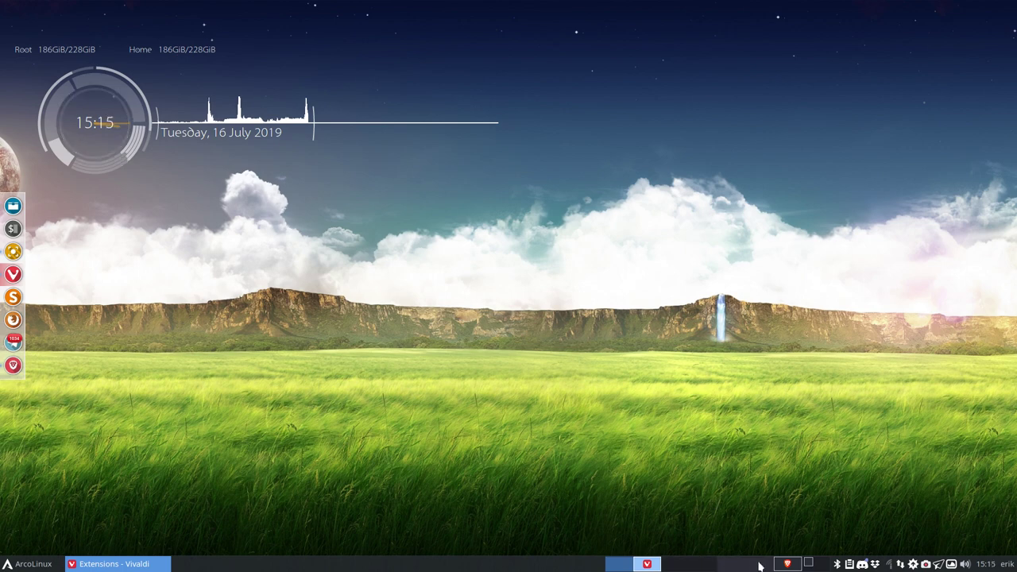
{"action": "left_click", "coordinate": [786, 564]}
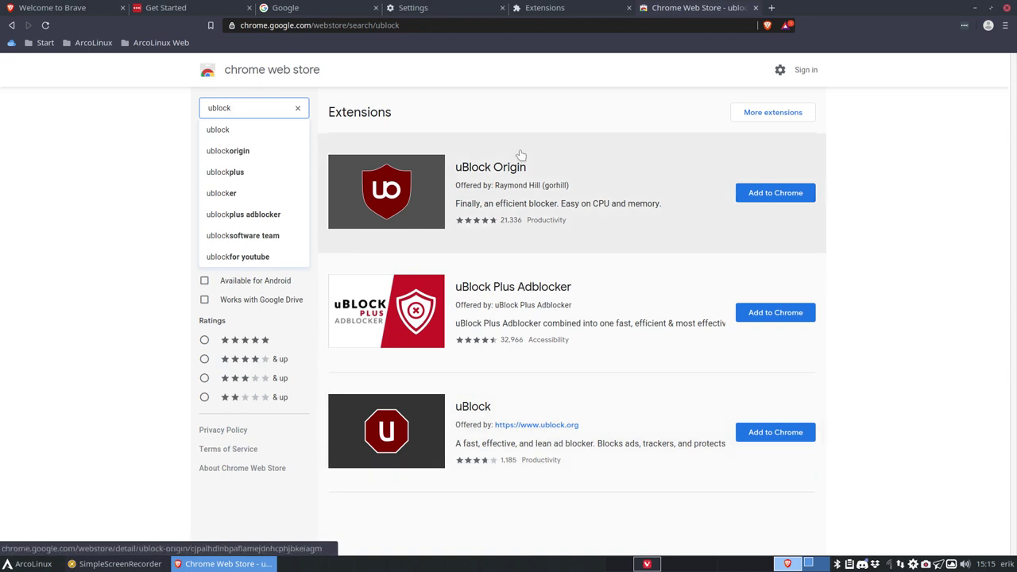
Add the uBlock Origin extension, check its toolbar panel, and close the Web Store tab.
{"action": "left_click", "coordinate": [785, 194]}
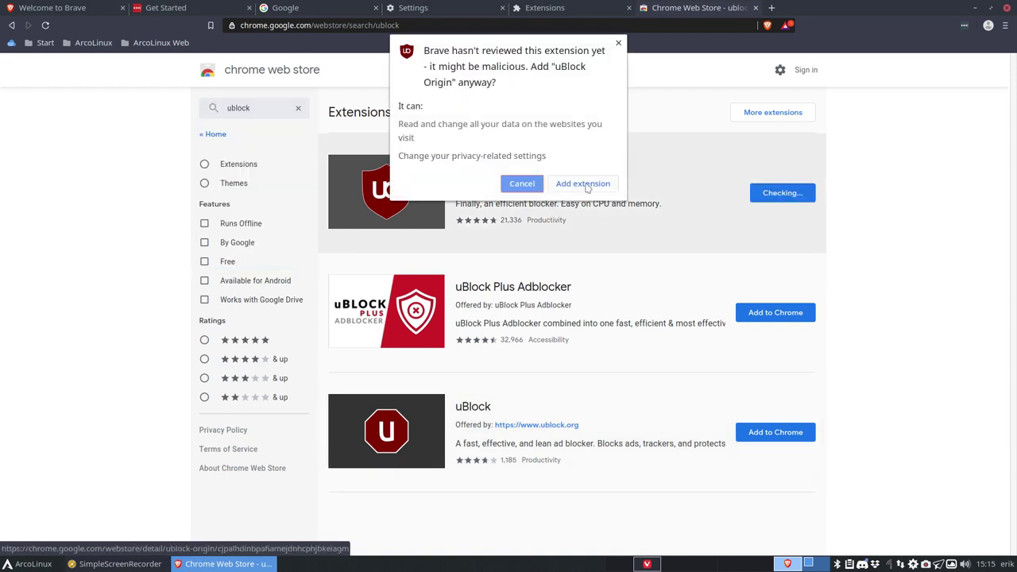
{"action": "left_click", "coordinate": [588, 188]}
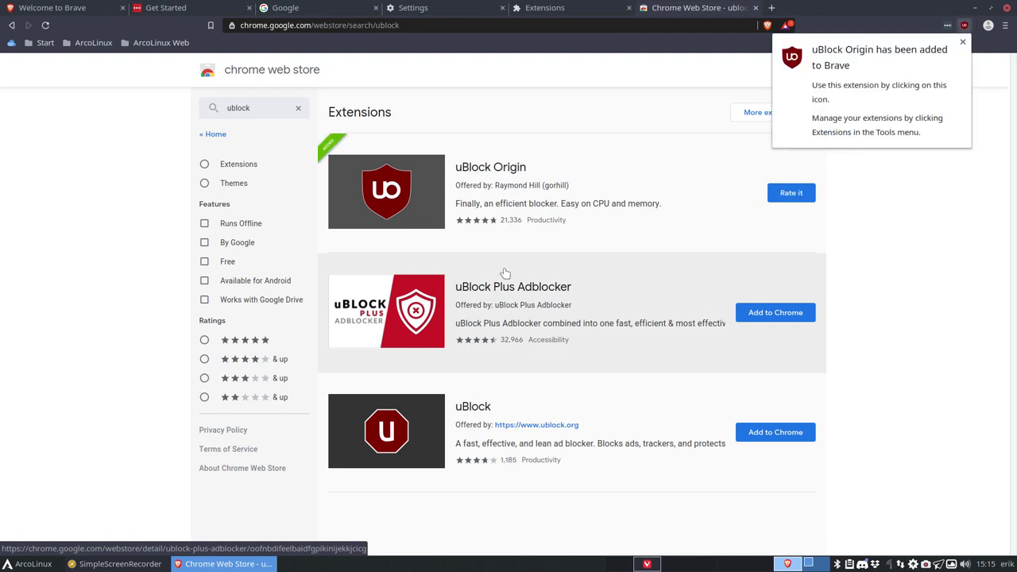
{"action": "left_click", "coordinate": [964, 26]}
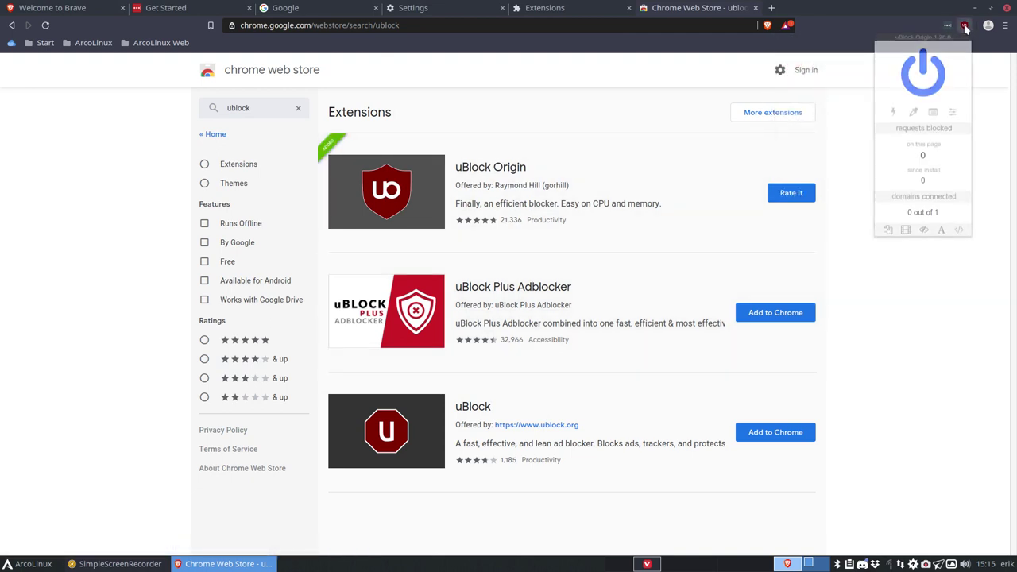
{"action": "left_click", "coordinate": [969, 289]}
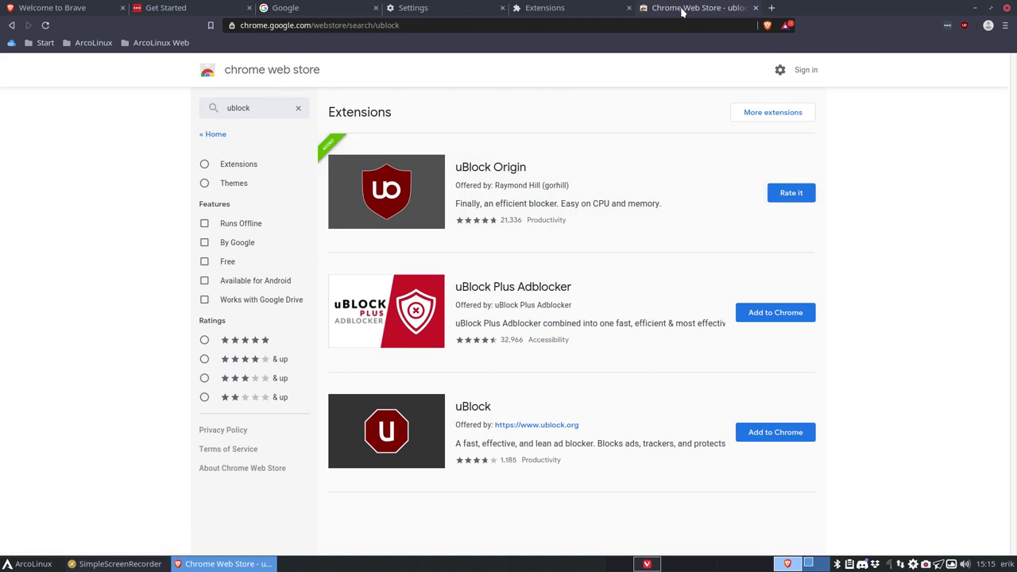
{"action": "left_click", "coordinate": [755, 8]}
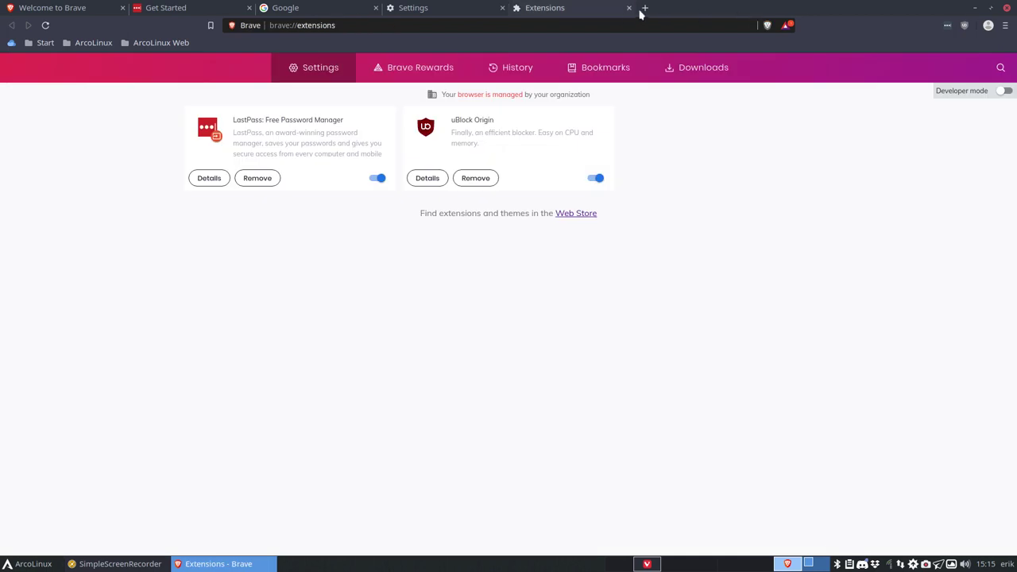
Visit the History, Bookmarks and Downloads pages, ending on Settings.
{"action": "left_click", "coordinate": [509, 69]}
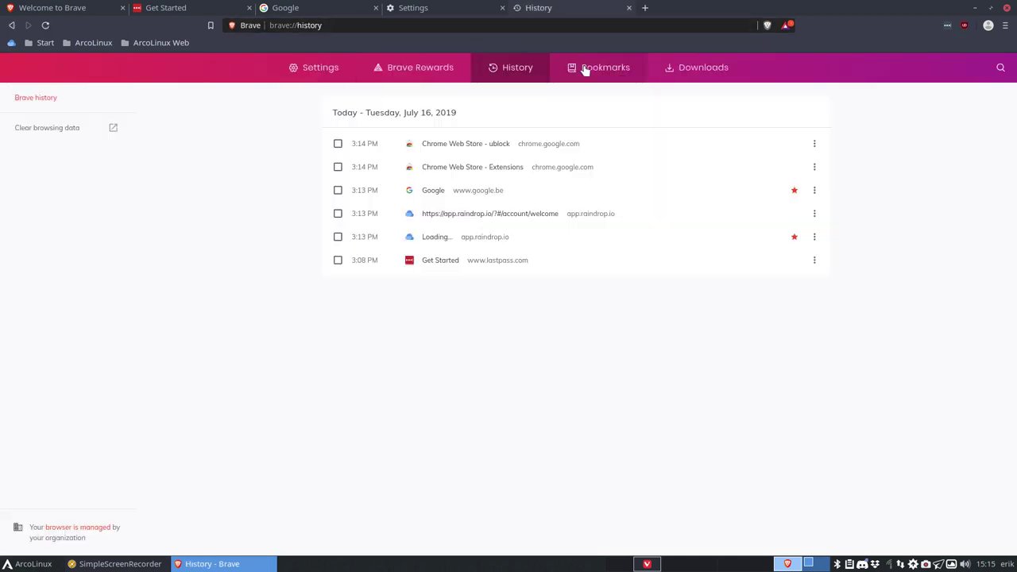
{"action": "left_click", "coordinate": [592, 69]}
{"action": "left_click", "coordinate": [685, 68]}
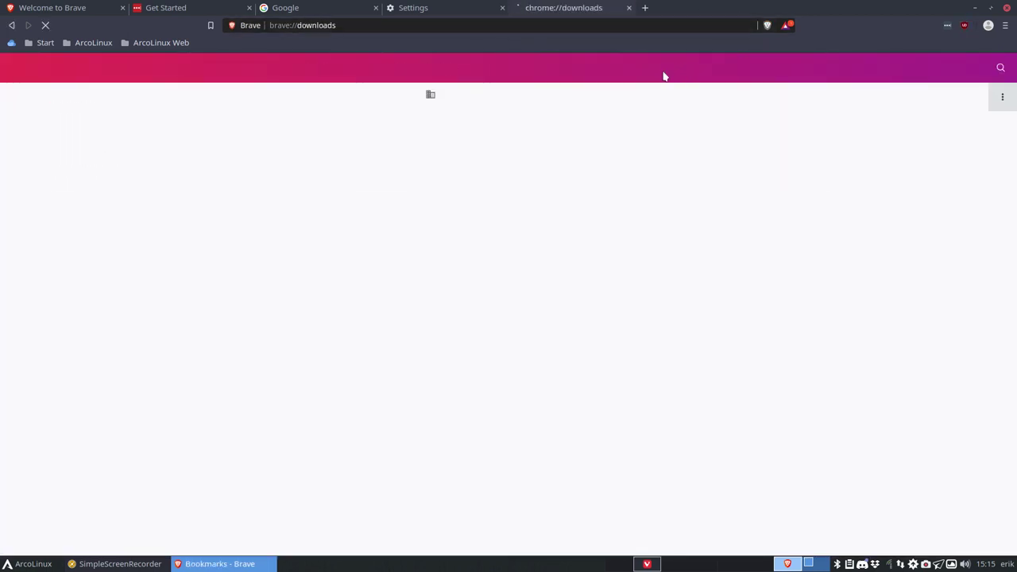
{"action": "left_click", "coordinate": [317, 69]}
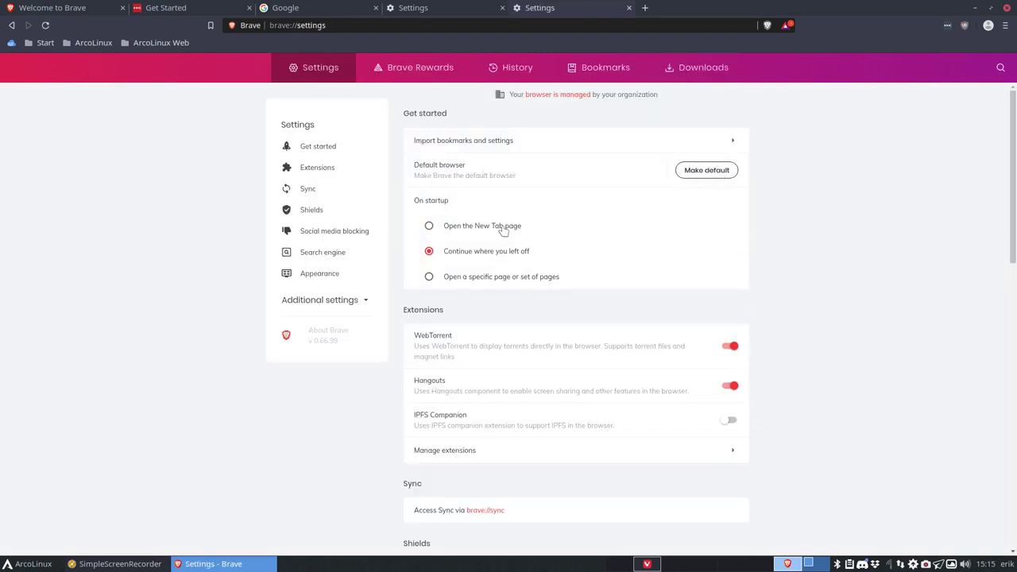
{"action": "left_click", "coordinate": [429, 226]}
{"action": "left_click", "coordinate": [500, 278]}
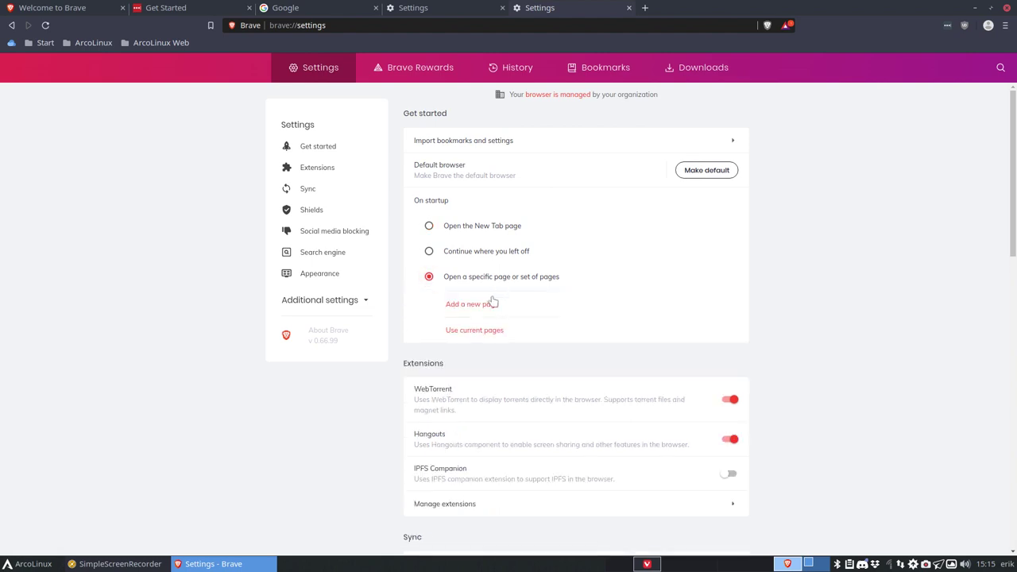
{"action": "left_click", "coordinate": [487, 303]}
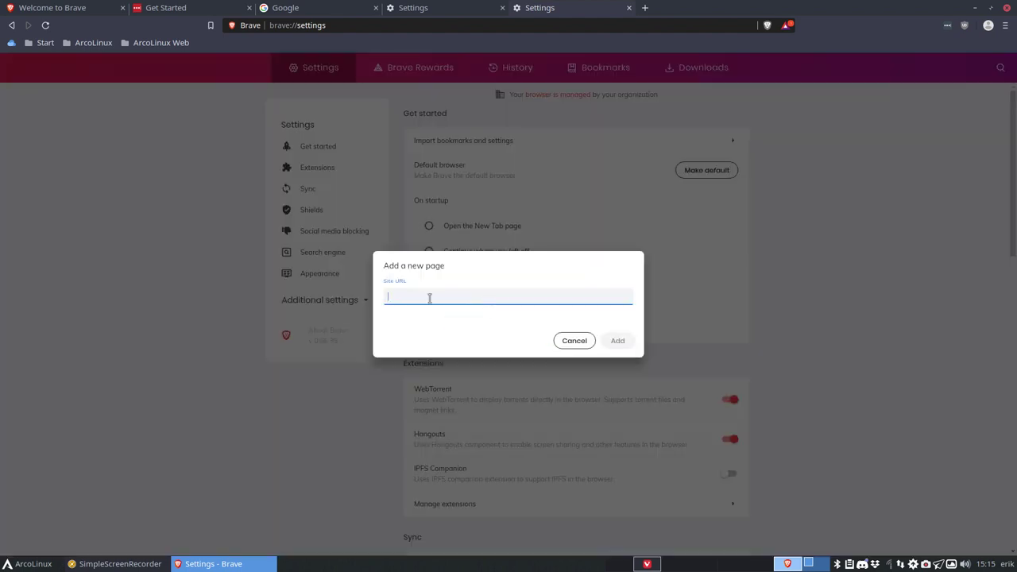
{"action": "type", "text": "https"}
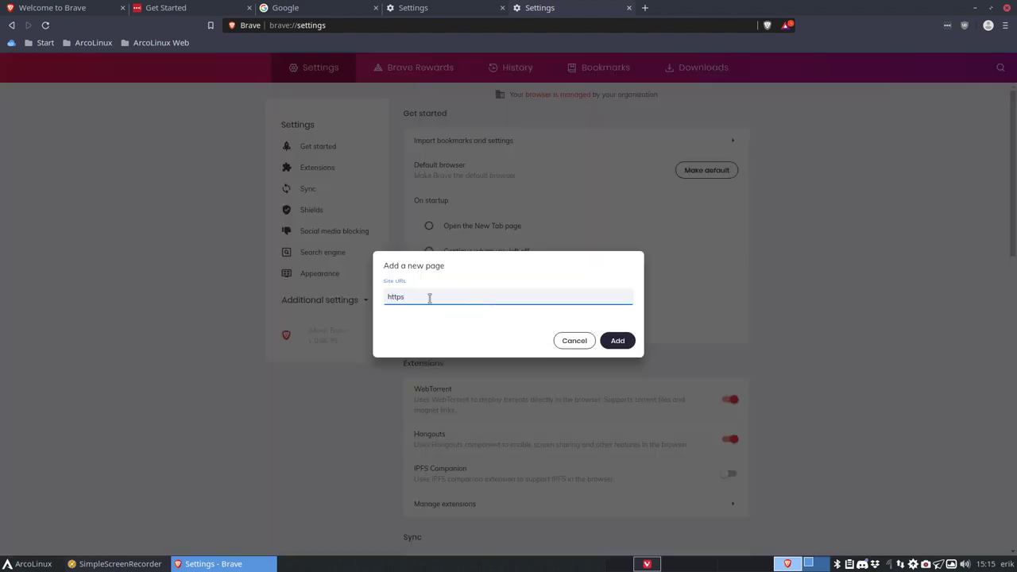
{"action": "type", "text": "://google.be"}
{"action": "left_click", "coordinate": [622, 341]}
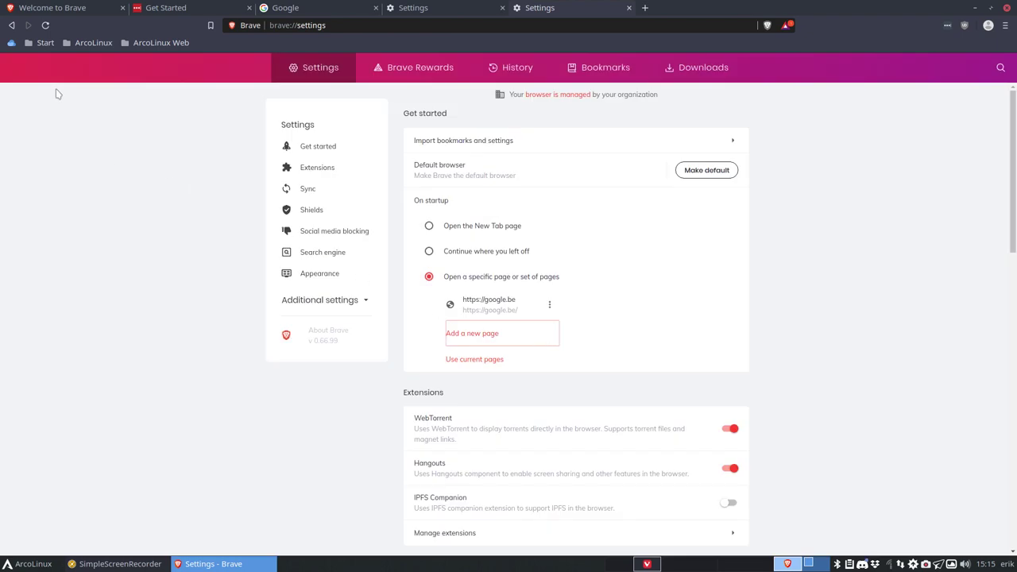
Glance at the ArcoLinux bookmarks folder, then scroll down through the settings.
{"action": "left_click", "coordinate": [84, 42]}
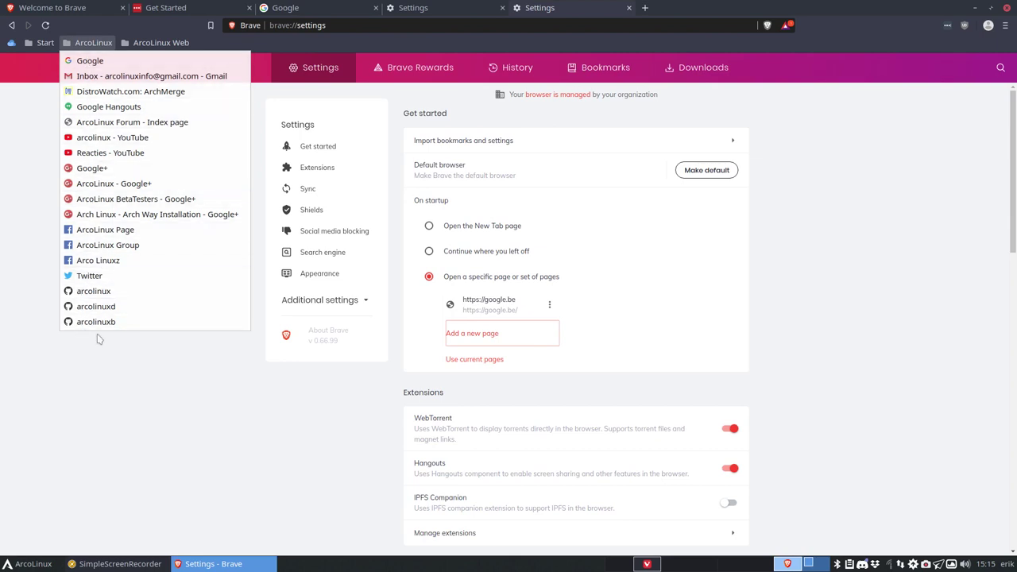
{"action": "left_click", "coordinate": [131, 392]}
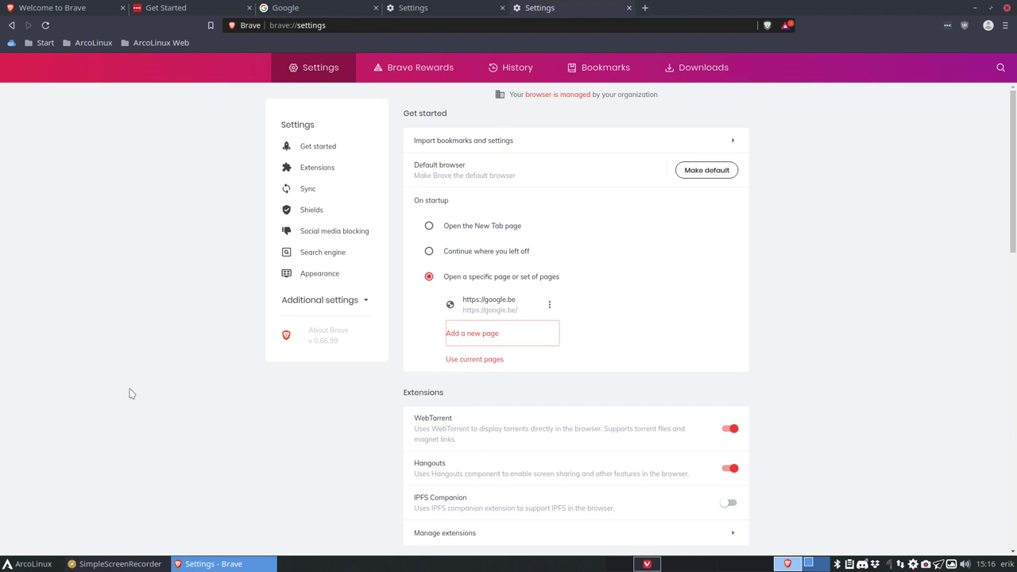
{"action": "left_click", "coordinate": [599, 358]}
{"action": "scroll", "coordinate": [497, 424], "scroll_direction": "down", "scroll_amount": 2}
{"action": "scroll", "coordinate": [433, 357], "scroll_direction": "down", "scroll_amount": 2}
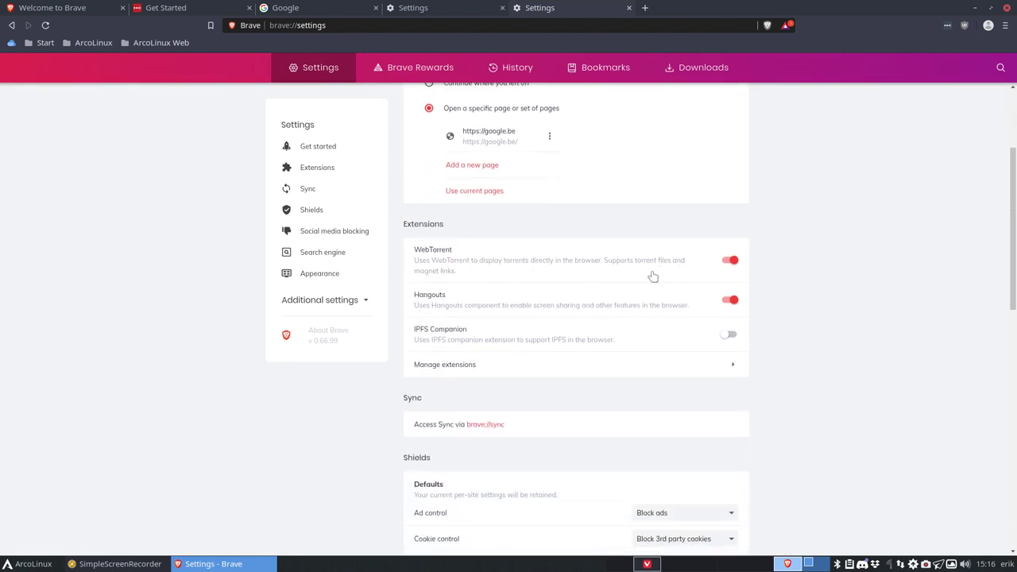
{"action": "scroll", "coordinate": [456, 335], "scroll_direction": "down", "scroll_amount": 3}
{"action": "scroll", "coordinate": [457, 341], "scroll_direction": "down", "scroll_amount": 1}
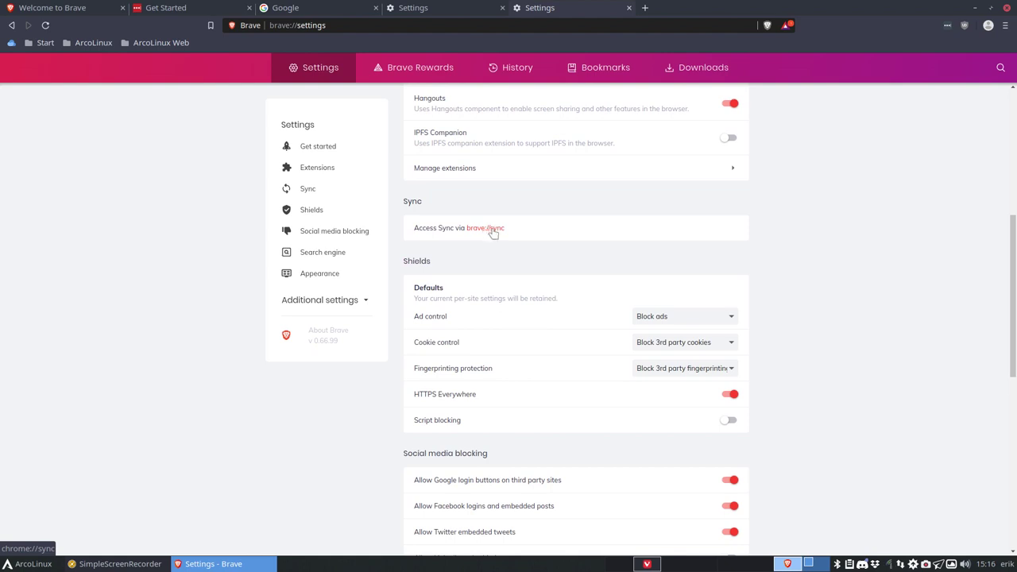
Start a new Sync Chain for a Computer to get its 24-word code, then return to Settings.
{"action": "left_click", "coordinate": [493, 229]}
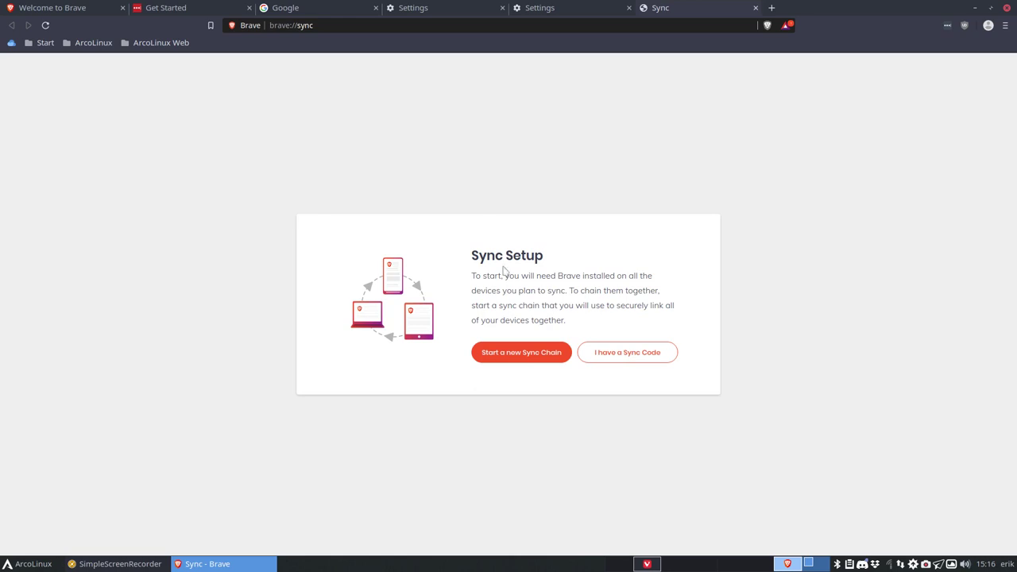
{"action": "left_click", "coordinate": [514, 361]}
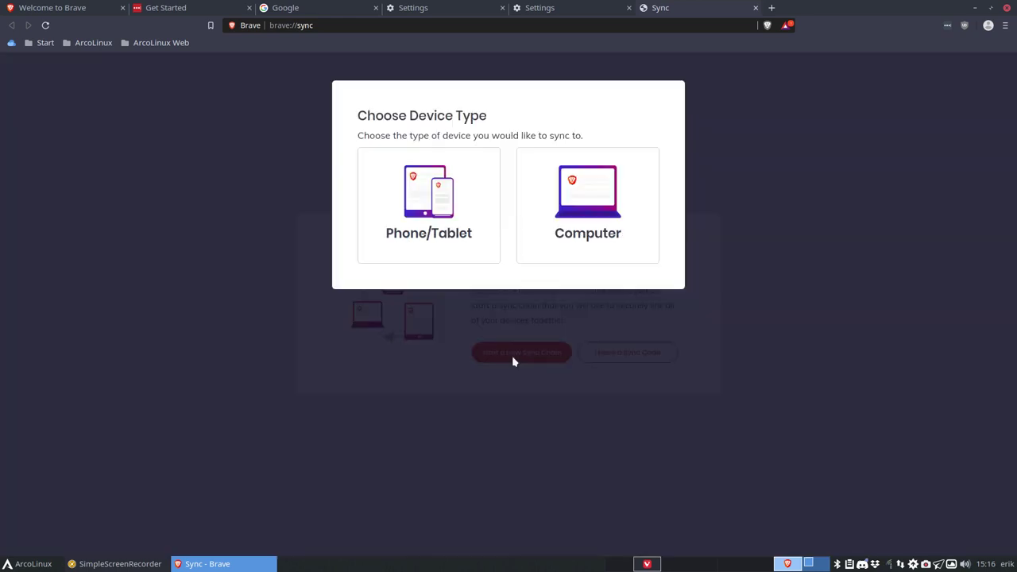
{"action": "left_click", "coordinate": [564, 228]}
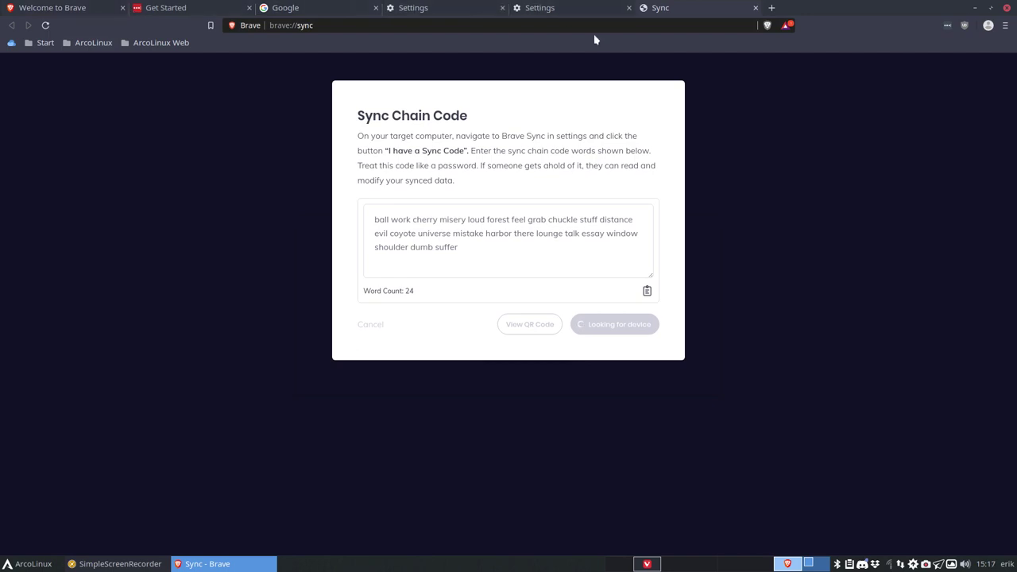
{"action": "left_click", "coordinate": [600, 11]}
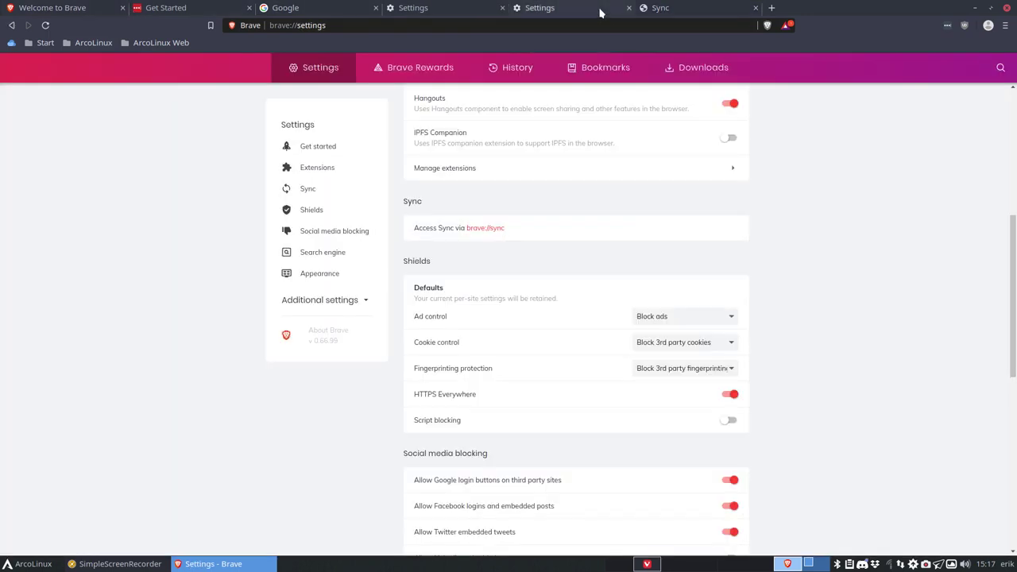
{"action": "scroll", "coordinate": [566, 354], "scroll_direction": "down", "scroll_amount": 1}
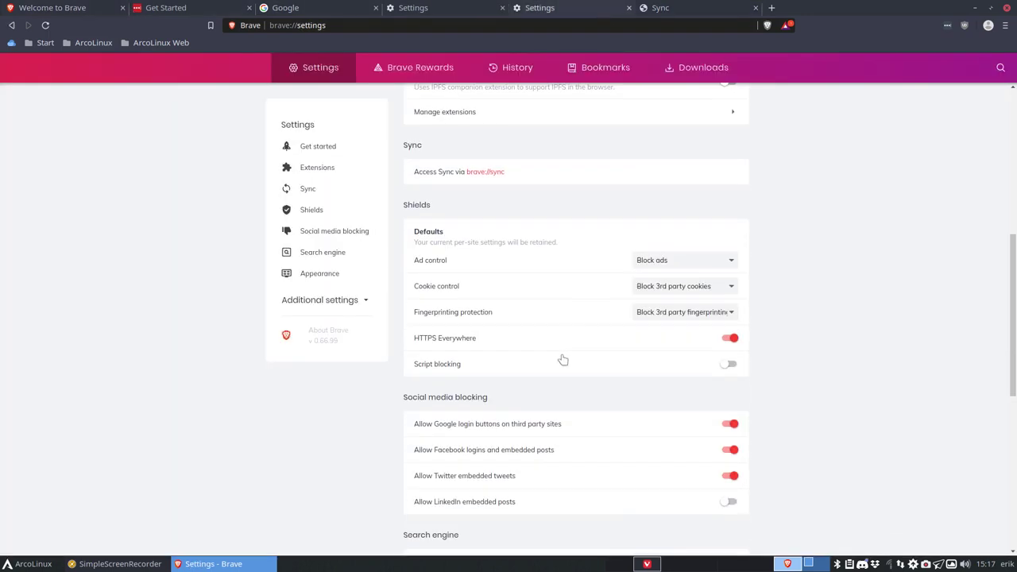
{"action": "scroll", "coordinate": [562, 360], "scroll_direction": "down", "scroll_amount": 1}
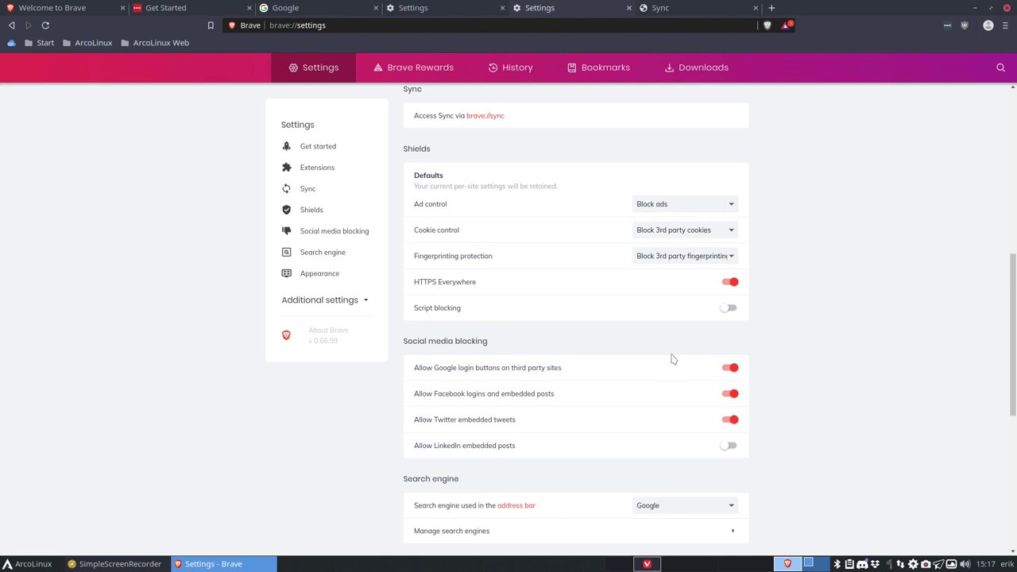
{"action": "scroll", "coordinate": [672, 363], "scroll_direction": "down", "scroll_amount": 2}
{"action": "left_click", "coordinate": [730, 223]}
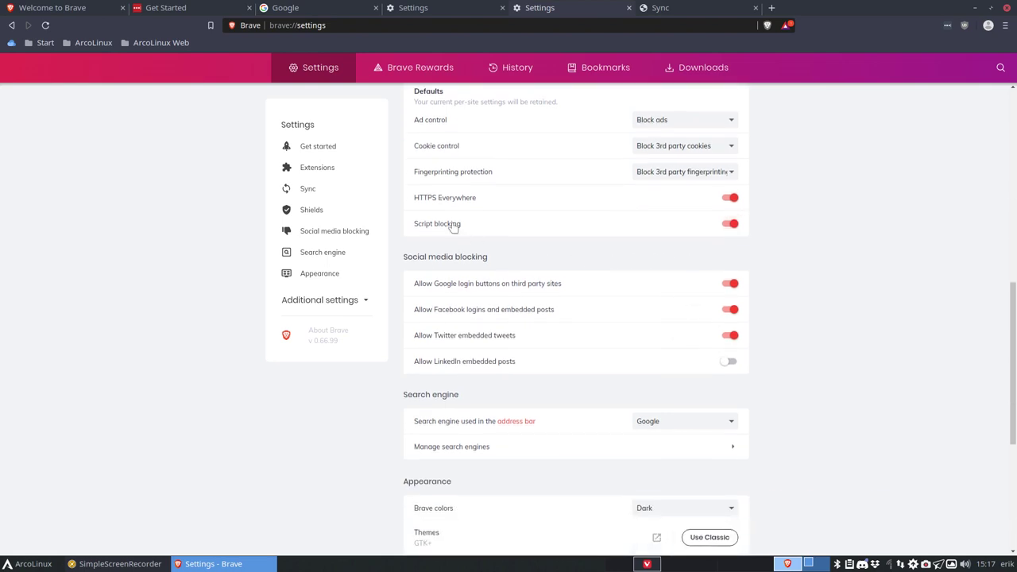
{"action": "left_click", "coordinate": [726, 225]}
{"action": "scroll", "coordinate": [628, 294], "scroll_direction": "down", "scroll_amount": 2}
{"action": "scroll", "coordinate": [636, 302], "scroll_direction": "down", "scroll_amount": 1}
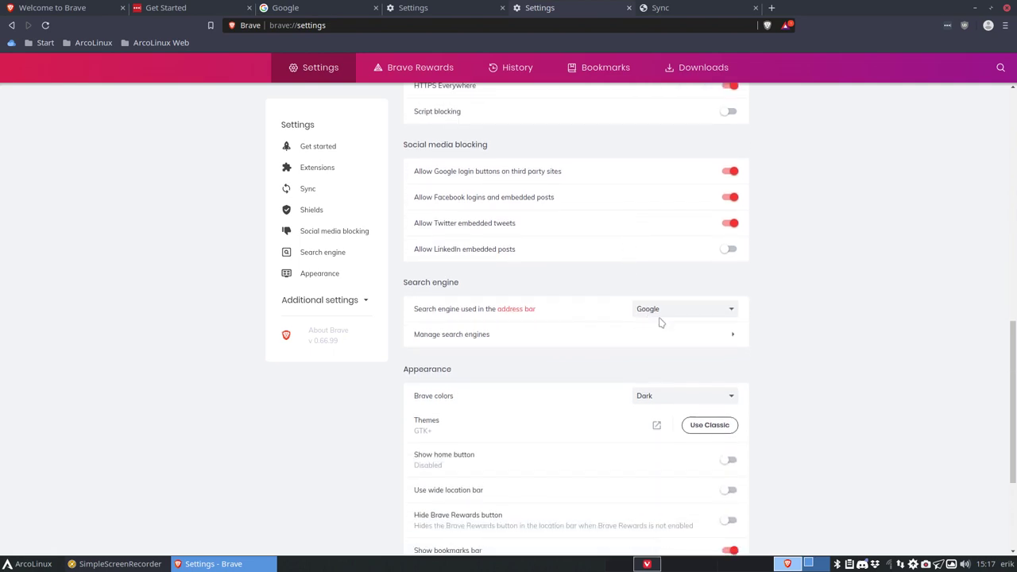
{"action": "scroll", "coordinate": [566, 346], "scroll_direction": "down", "scroll_amount": 3}
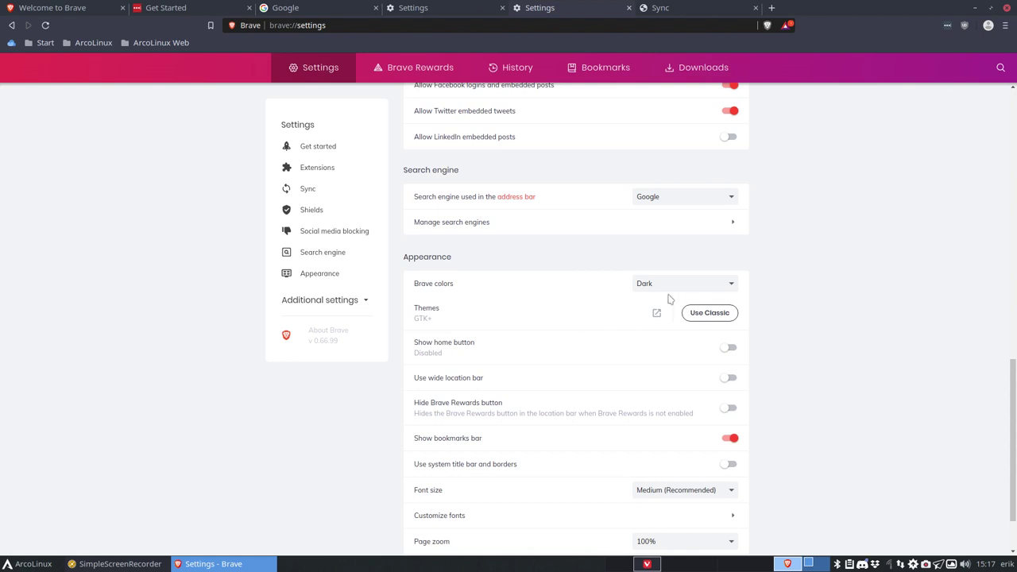
{"action": "scroll", "coordinate": [591, 336], "scroll_direction": "down", "scroll_amount": 2}
{"action": "scroll", "coordinate": [590, 336], "scroll_direction": "down", "scroll_amount": 1}
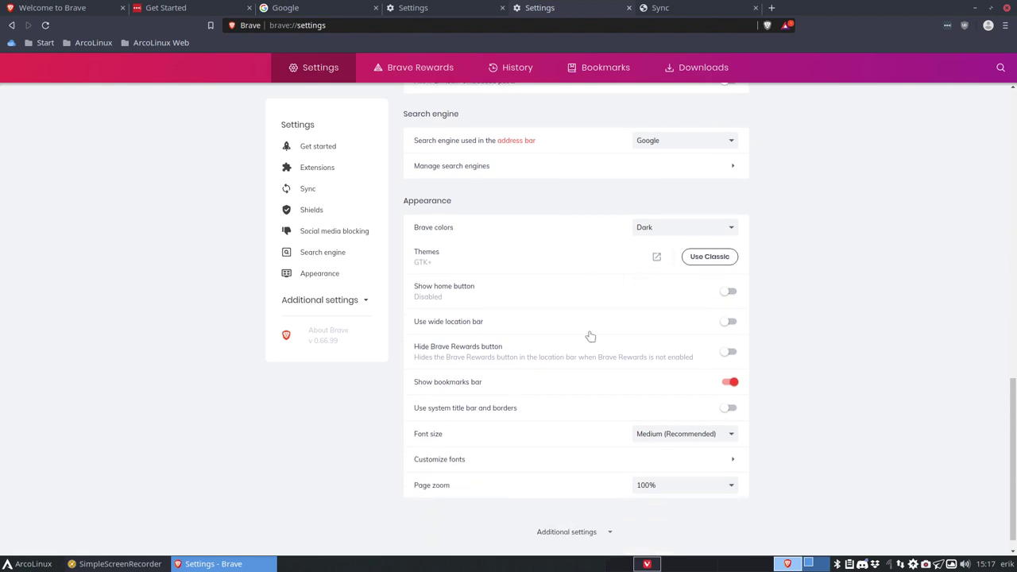
{"action": "left_click", "coordinate": [731, 291]}
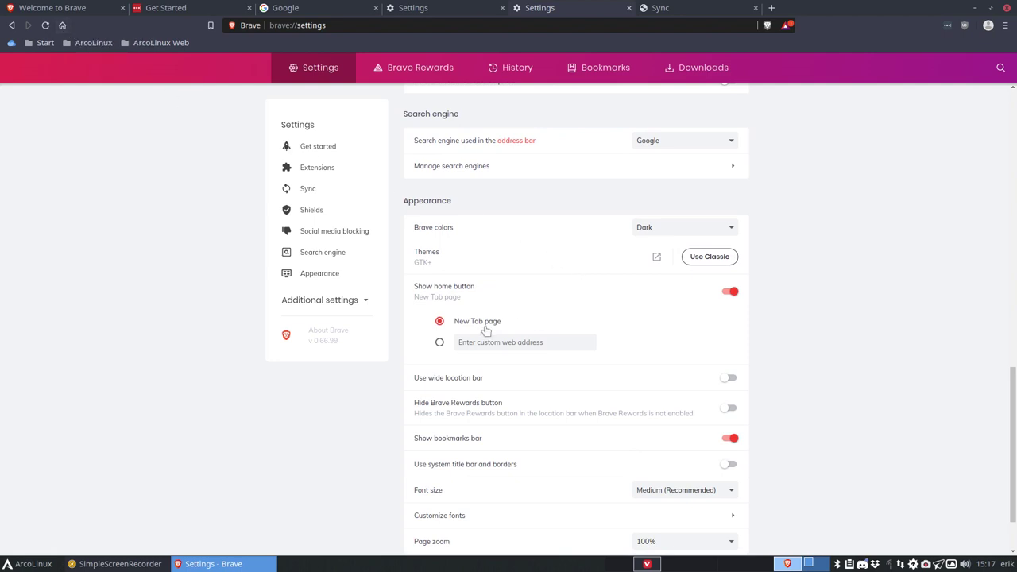
{"action": "left_click", "coordinate": [439, 342]}
{"action": "left_click", "coordinate": [474, 342]}
{"action": "type", "text": "https"}
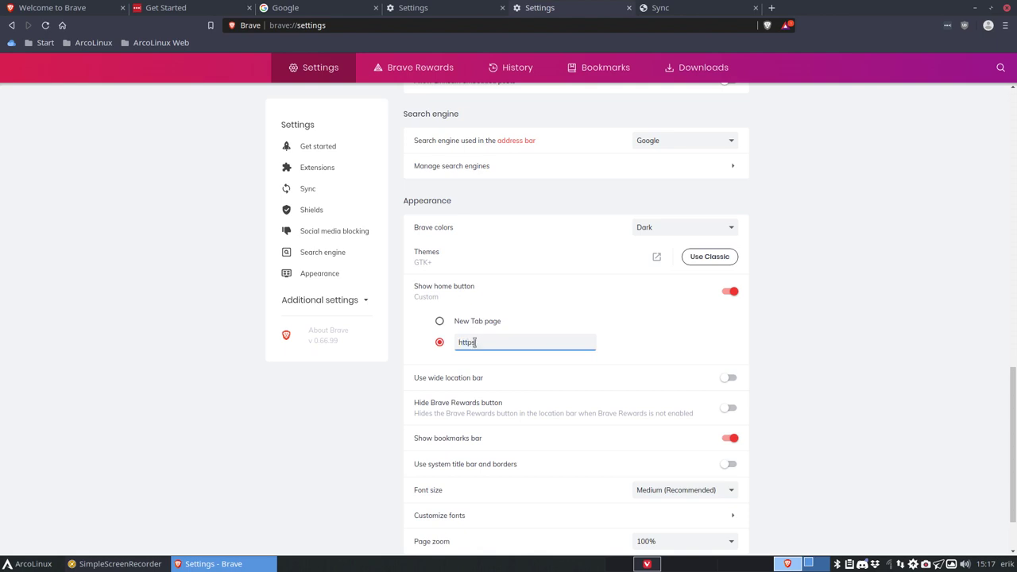
{"action": "type", "text": "://google.be"}
{"action": "left_click", "coordinate": [645, 305]}
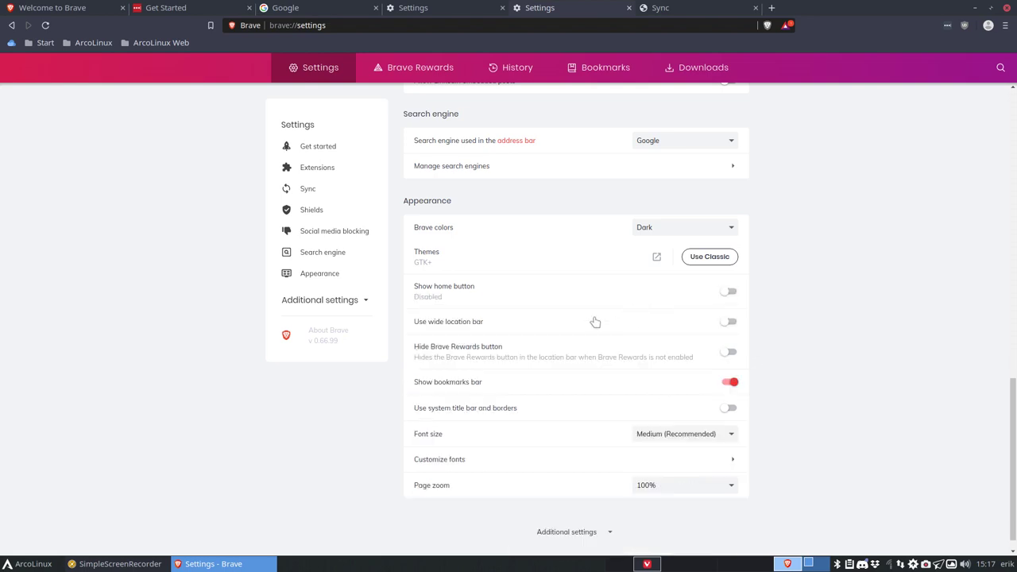
{"action": "left_click", "coordinate": [721, 293]}
Try the wide location bar but leave it off, and hide the Brave Rewards button.
{"action": "scroll", "coordinate": [565, 363], "scroll_direction": "down", "scroll_amount": 2}
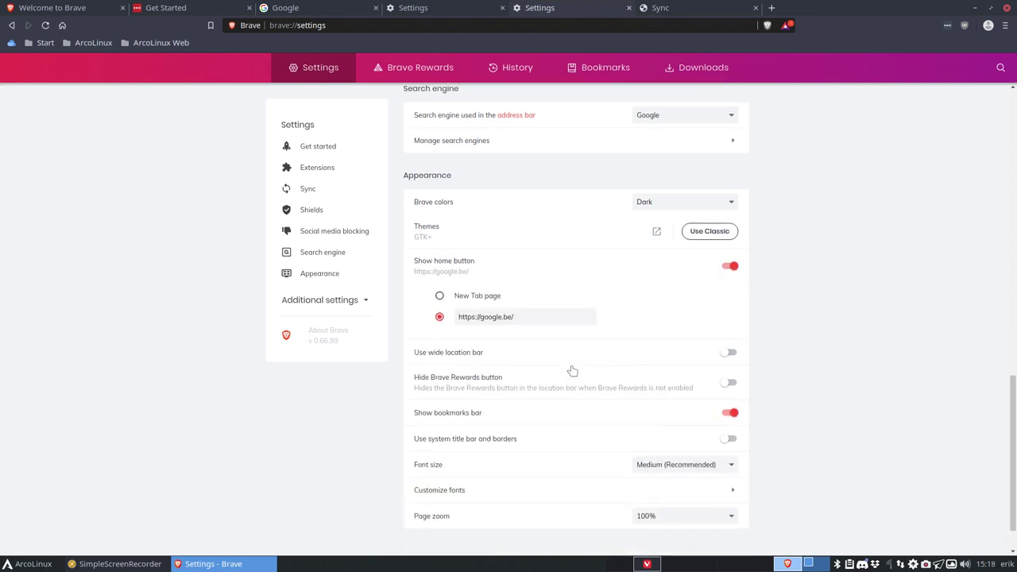
{"action": "left_click", "coordinate": [731, 322]}
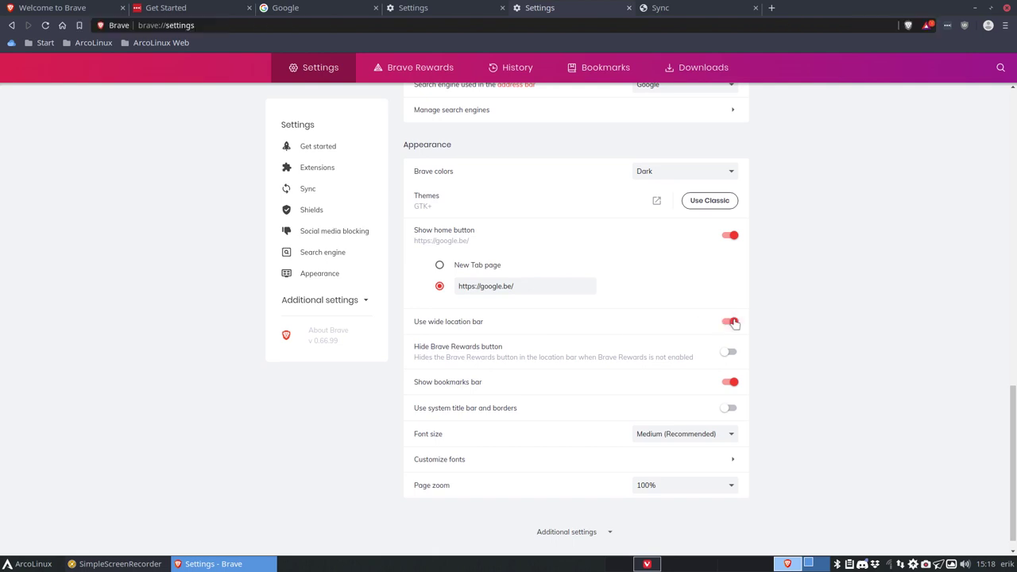
{"action": "left_click", "coordinate": [731, 322]}
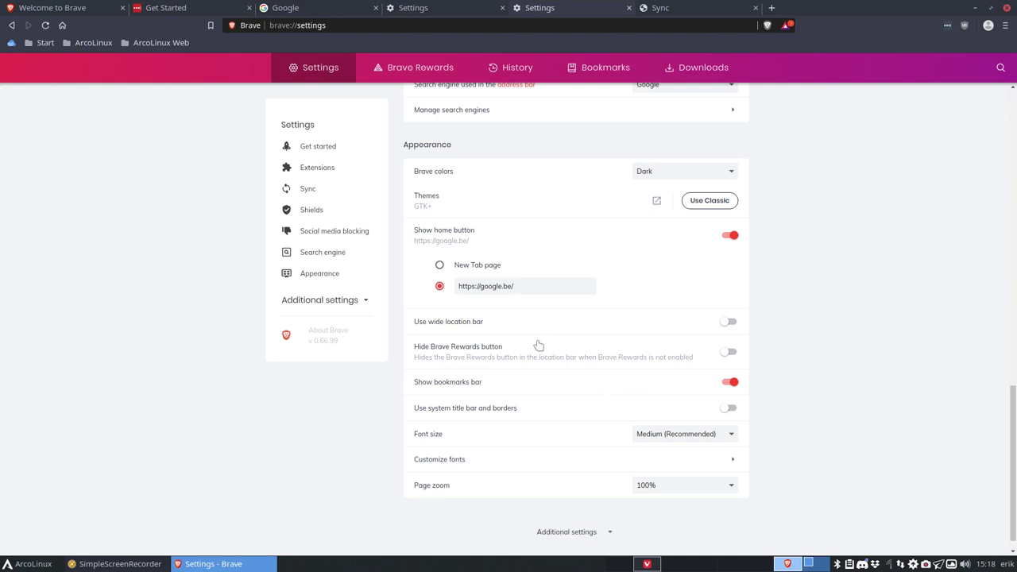
{"action": "left_click", "coordinate": [728, 352]}
Toggle the bookmarks bar and system title bar options, leaving both off as before.
{"action": "left_click", "coordinate": [730, 382]}
{"action": "left_click", "coordinate": [730, 376]}
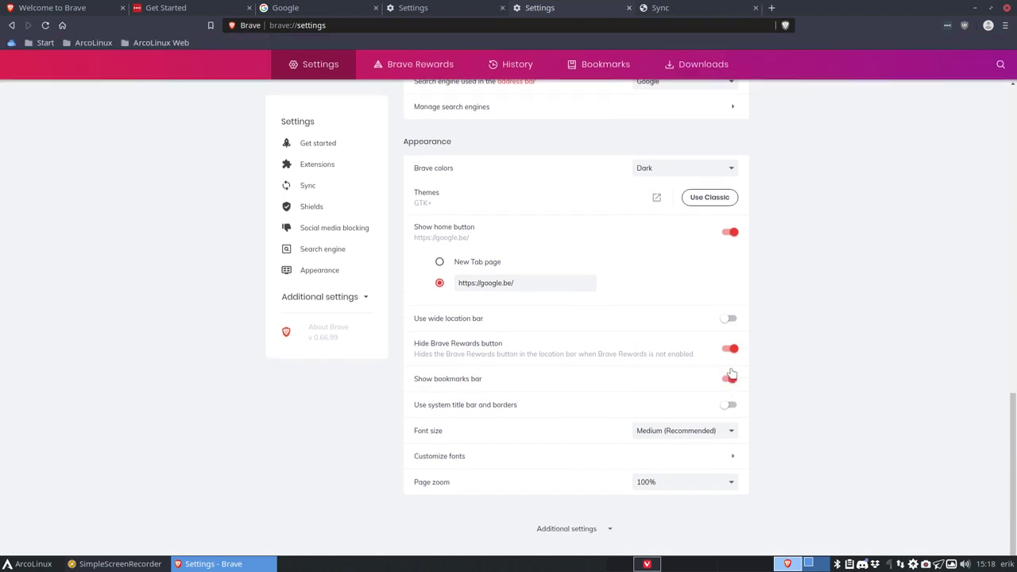
{"action": "left_click", "coordinate": [730, 409]}
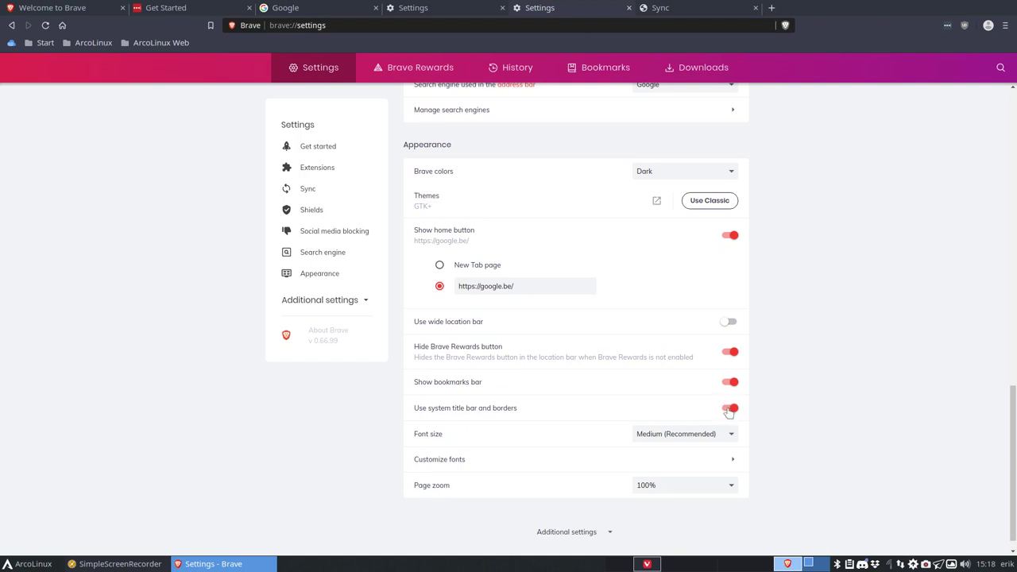
{"action": "left_click", "coordinate": [732, 410]}
{"action": "left_click", "coordinate": [737, 410]}
{"action": "left_click", "coordinate": [730, 410]}
{"action": "left_click", "coordinate": [730, 411]}
{"action": "left_click", "coordinate": [730, 410]}
Step through the sidebar sections from Get started to Appearance, expand Additional settings, and open Privacy and security.
{"action": "left_click", "coordinate": [354, 162]}
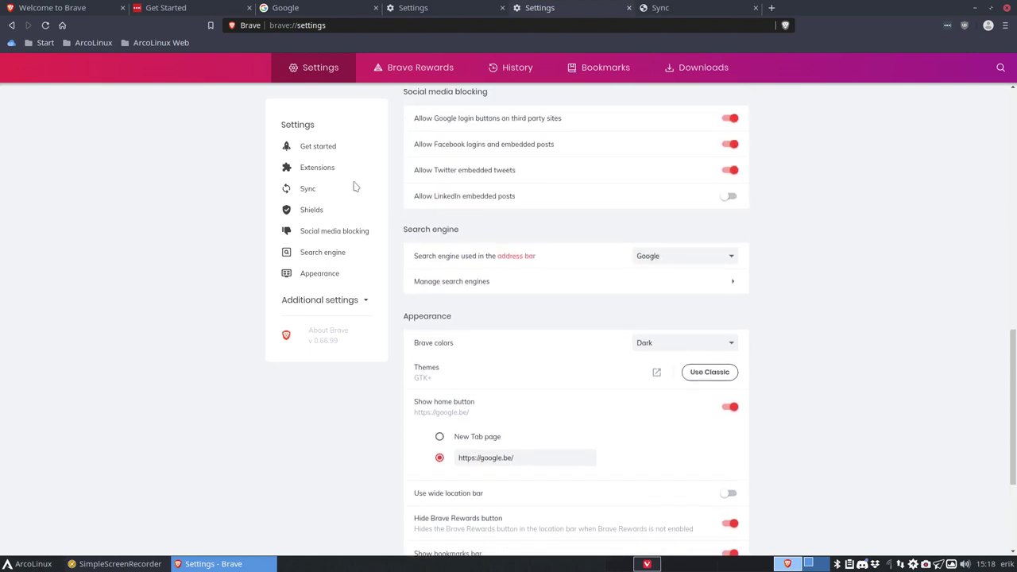
{"action": "left_click", "coordinate": [318, 151]}
{"action": "left_click", "coordinate": [319, 167]}
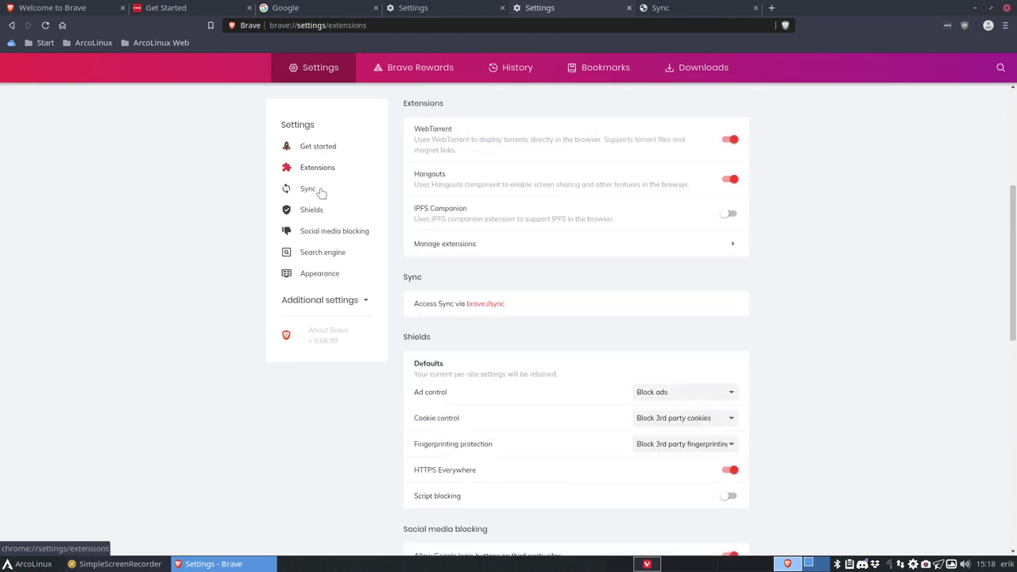
{"action": "left_click", "coordinate": [321, 195]}
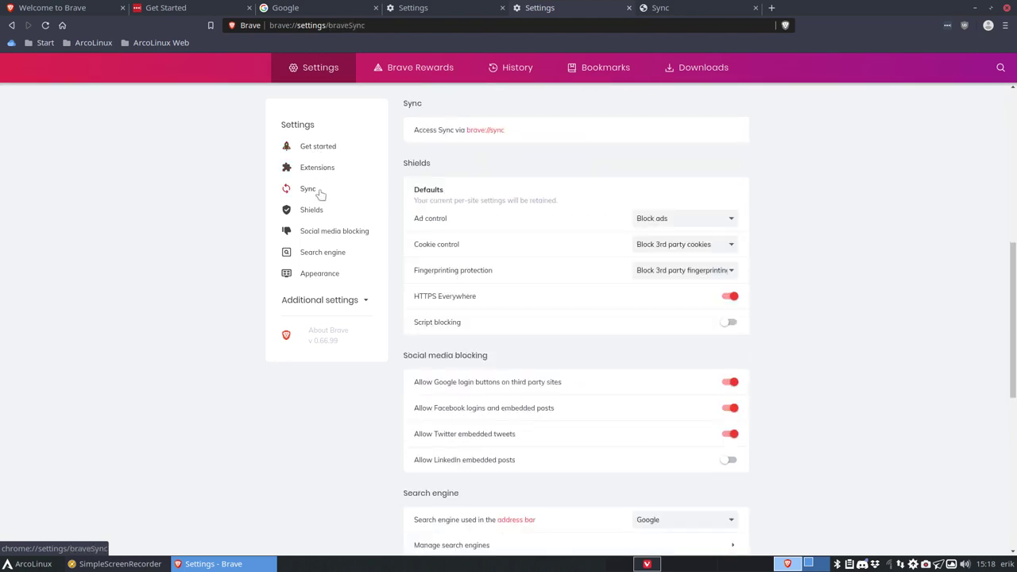
{"action": "left_click", "coordinate": [313, 210]}
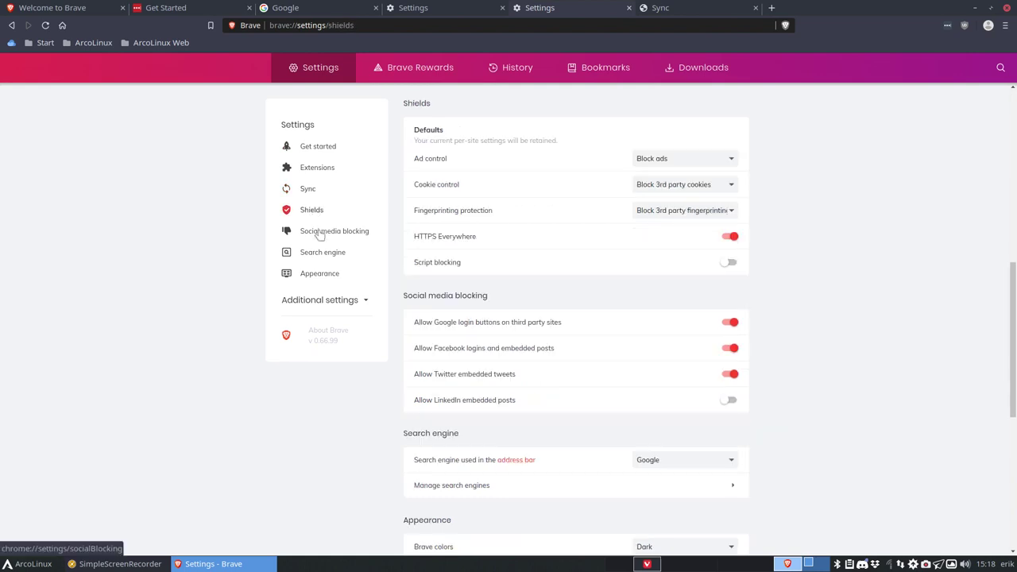
{"action": "left_click", "coordinate": [319, 231]}
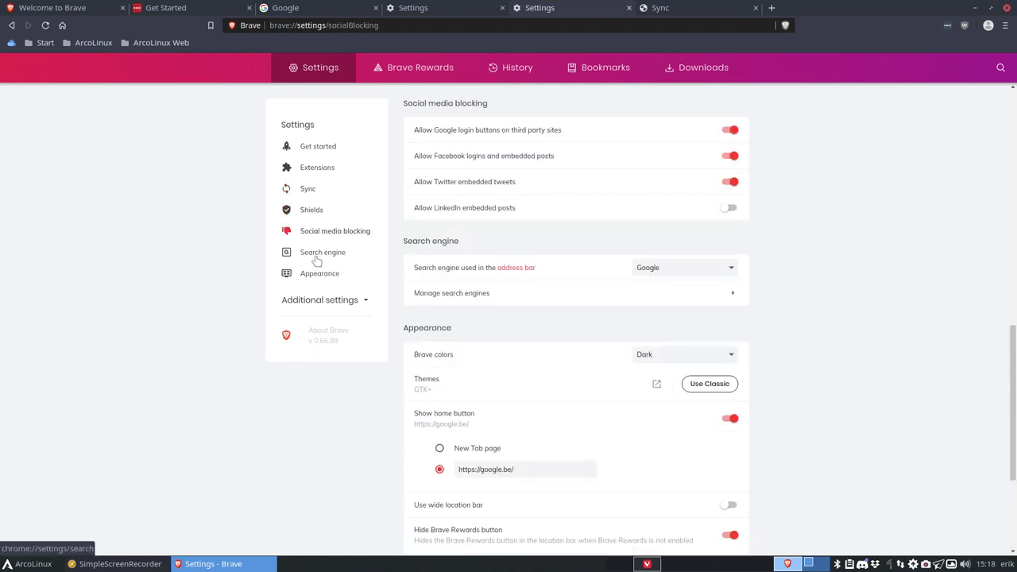
{"action": "left_click", "coordinate": [314, 258]}
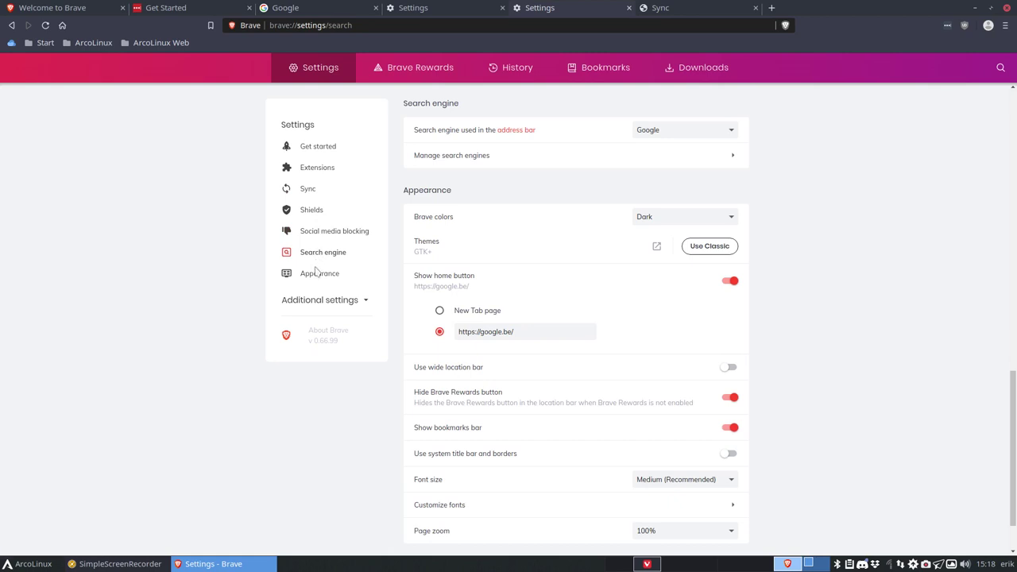
{"action": "left_click", "coordinate": [324, 274]}
{"action": "left_click", "coordinate": [367, 303]}
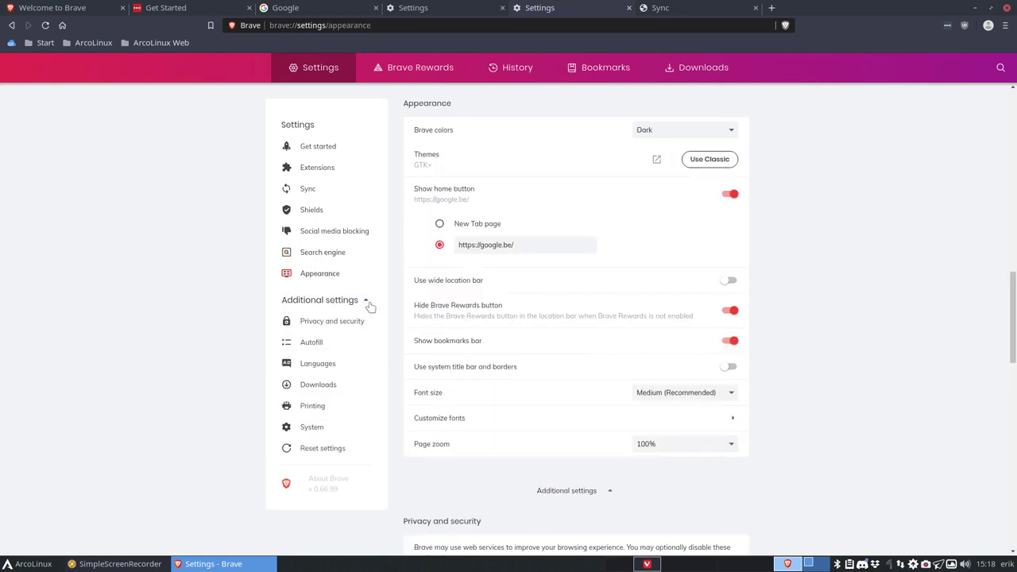
{"action": "left_click", "coordinate": [343, 323]}
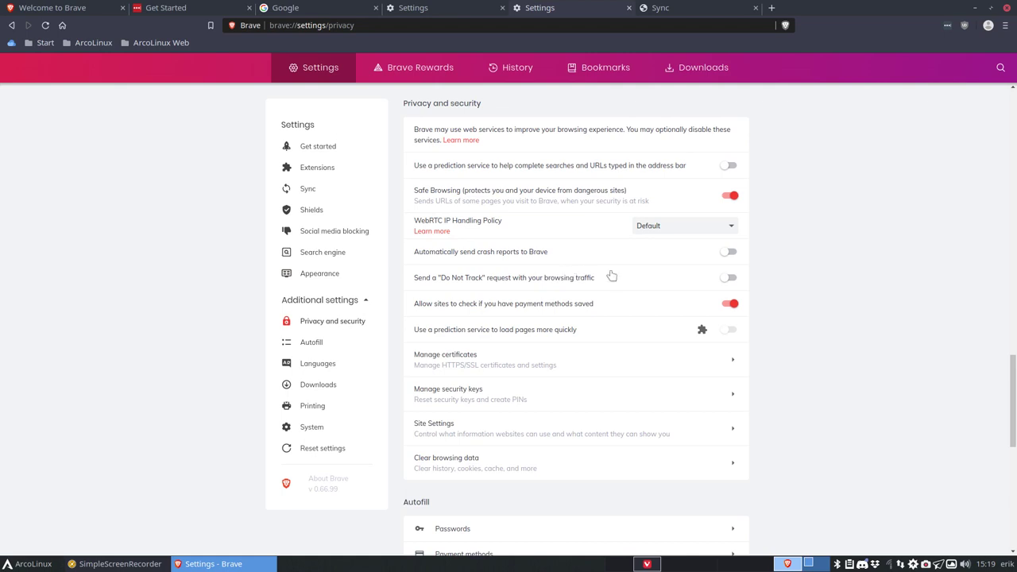
View the saved passwords page and the custom spell-check word list, returning to privacy settings each time.
{"action": "scroll", "coordinate": [611, 276], "scroll_direction": "down", "scroll_amount": 4}
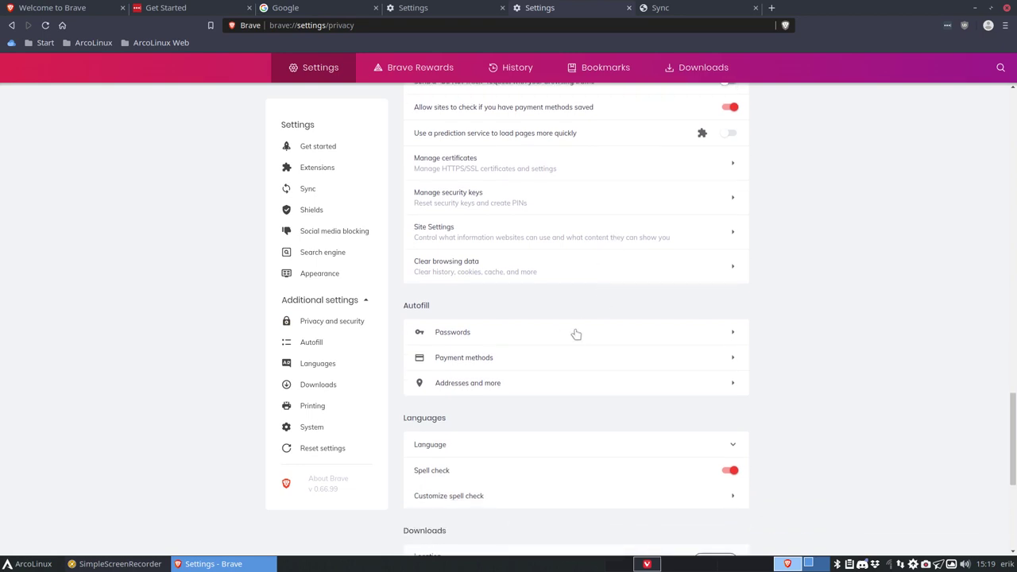
{"action": "left_click", "coordinate": [572, 334]}
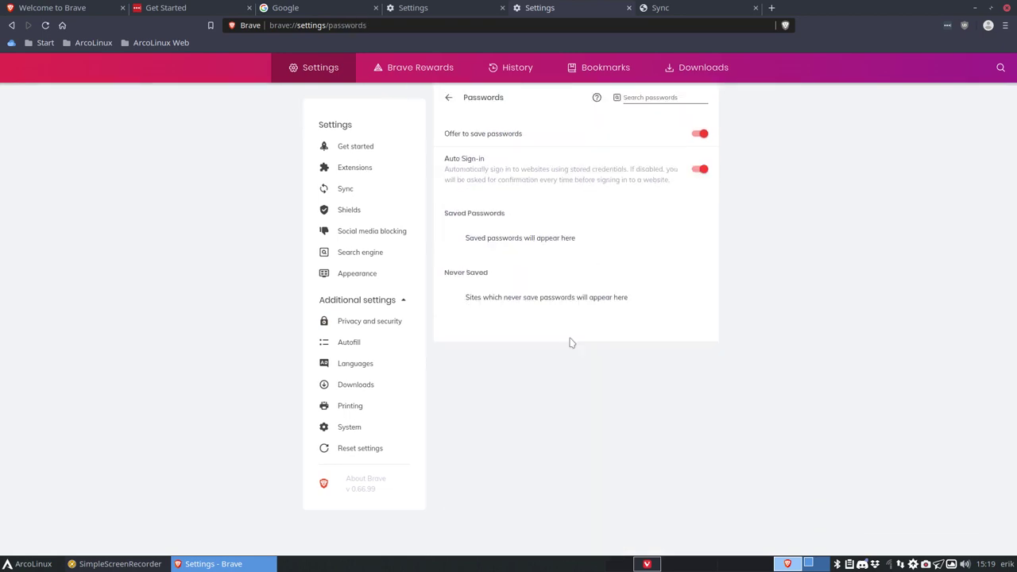
{"action": "left_click", "coordinate": [449, 99]}
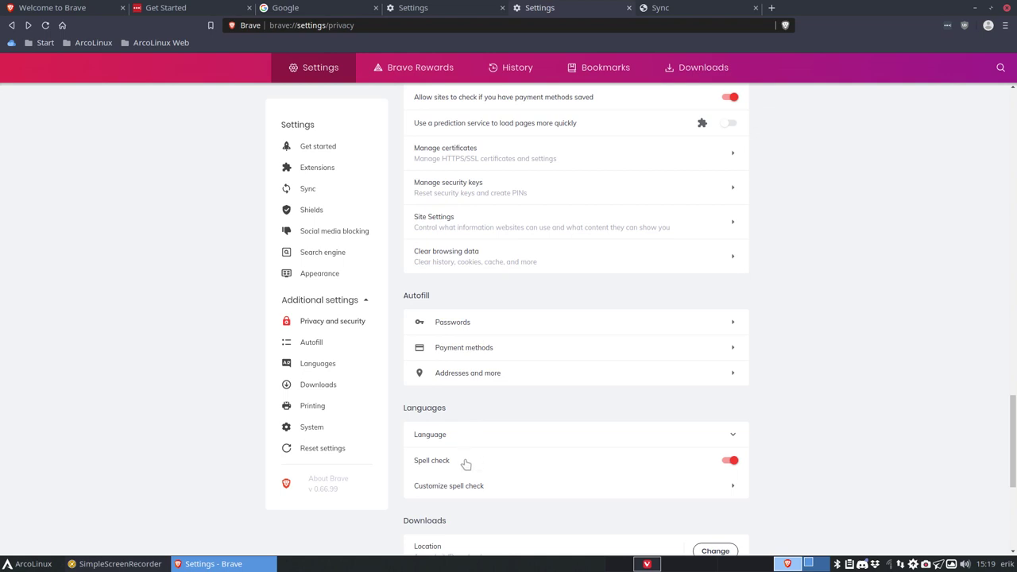
{"action": "left_click", "coordinate": [466, 487]}
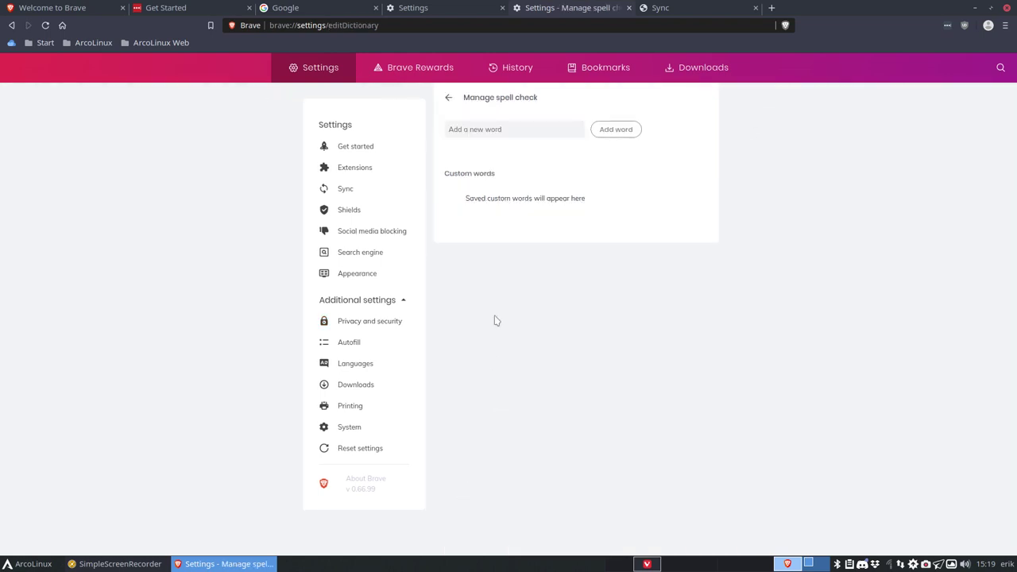
{"action": "left_click", "coordinate": [448, 97]}
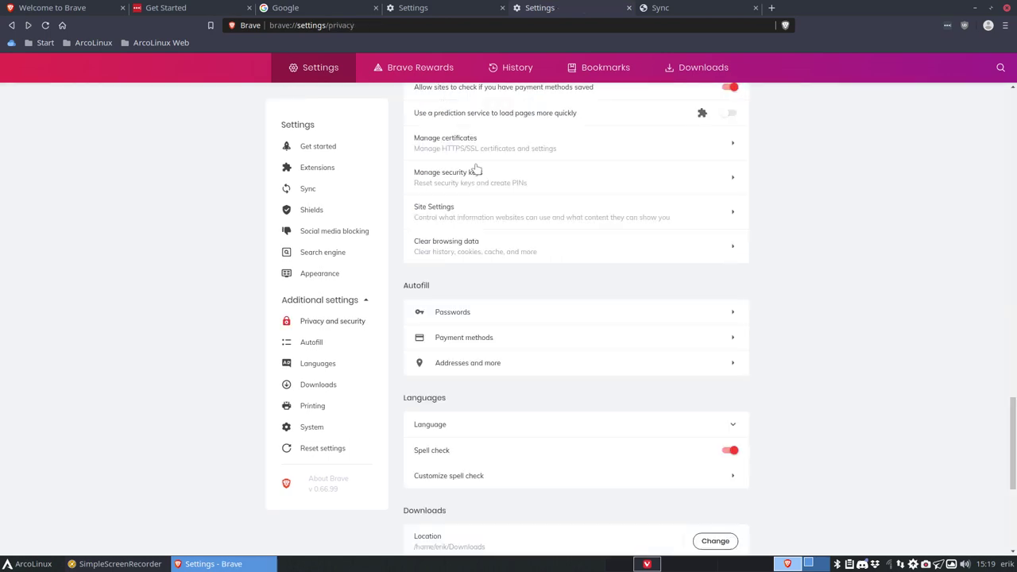
Turn spell check off and back on, then go back and scroll down toward Printing.
{"action": "left_click", "coordinate": [709, 453]}
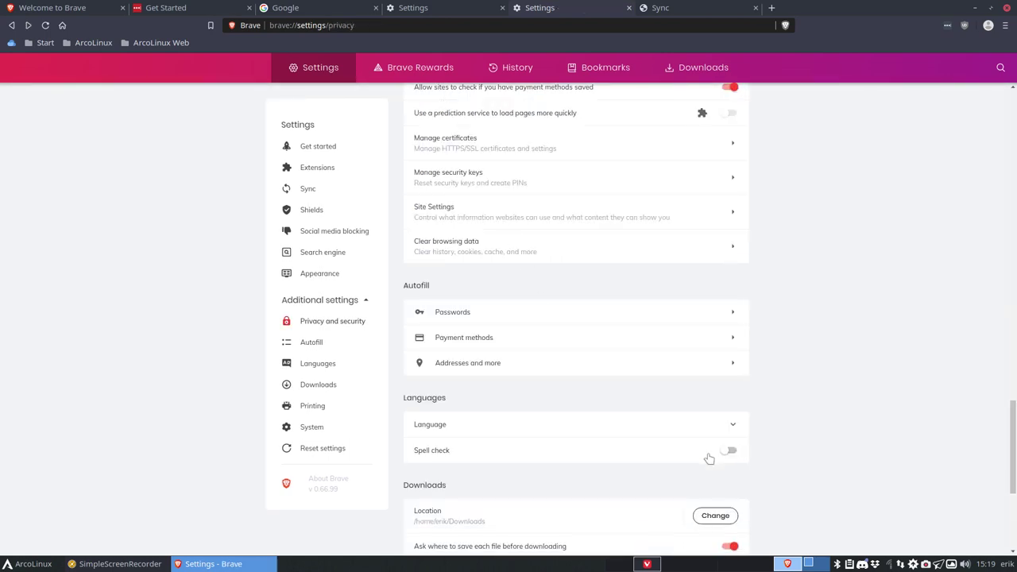
{"action": "left_click", "coordinate": [697, 482]}
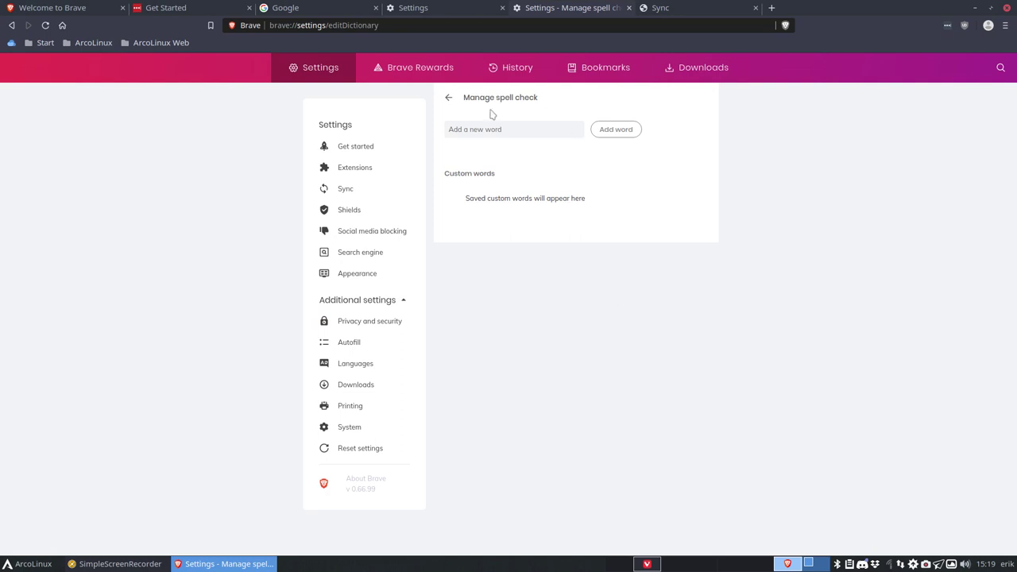
{"action": "left_click", "coordinate": [448, 98]}
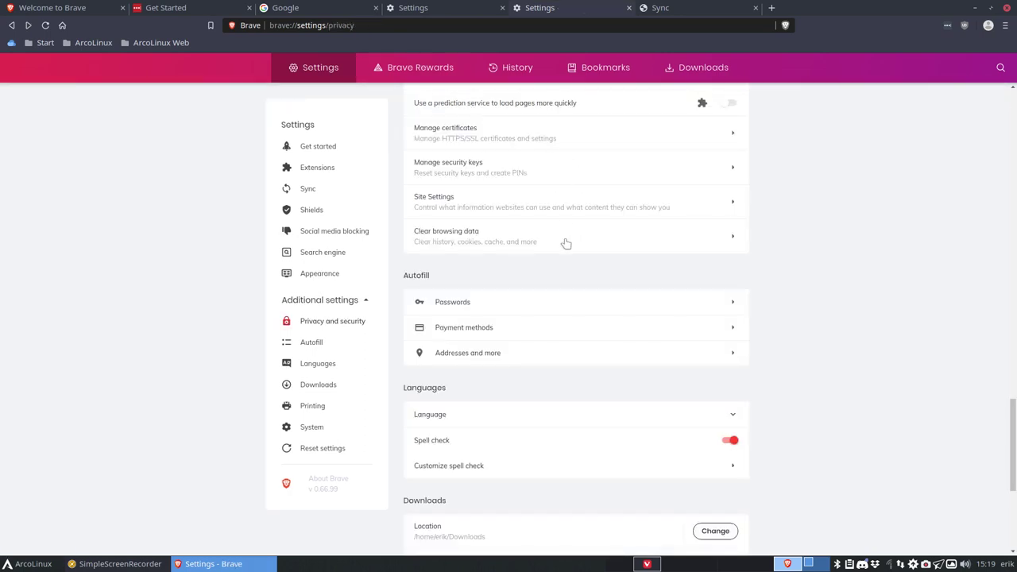
{"action": "scroll", "coordinate": [541, 381], "scroll_direction": "down", "scroll_amount": 5}
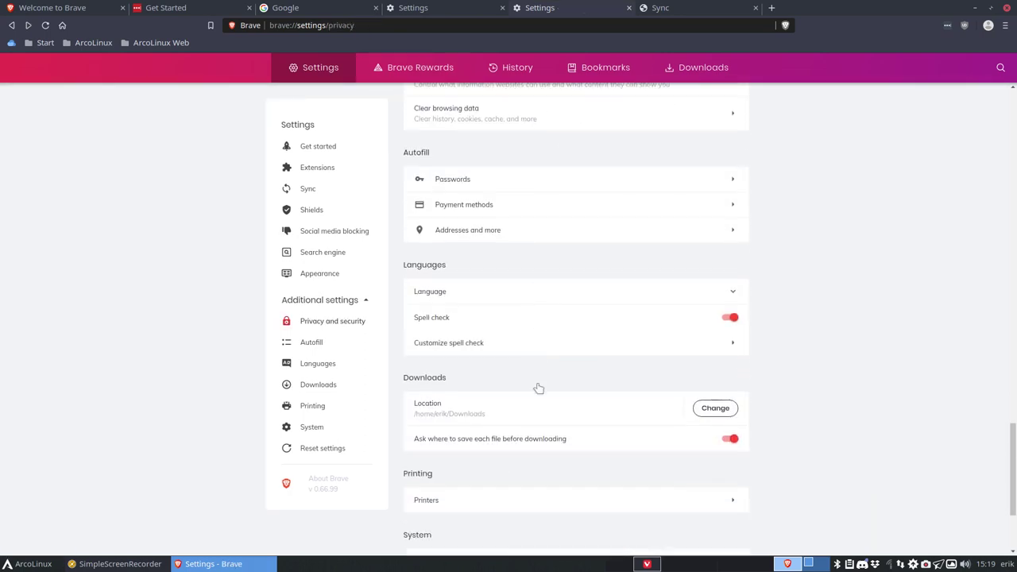
{"action": "scroll", "coordinate": [538, 387], "scroll_direction": "down", "scroll_amount": 3}
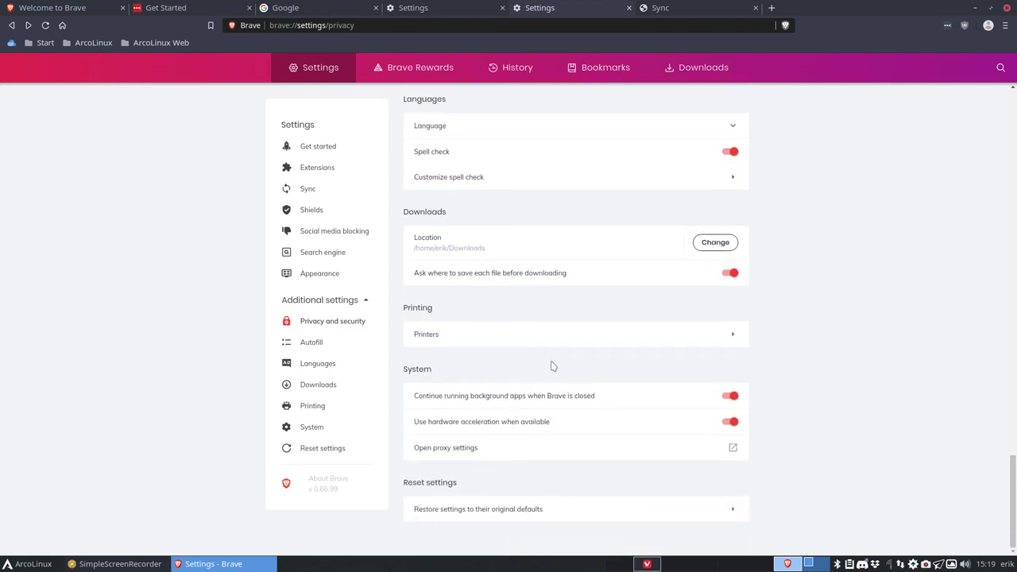
Open the system Printers settings from Printing, then close the empty Print Settings window.
{"action": "left_click", "coordinate": [532, 340]}
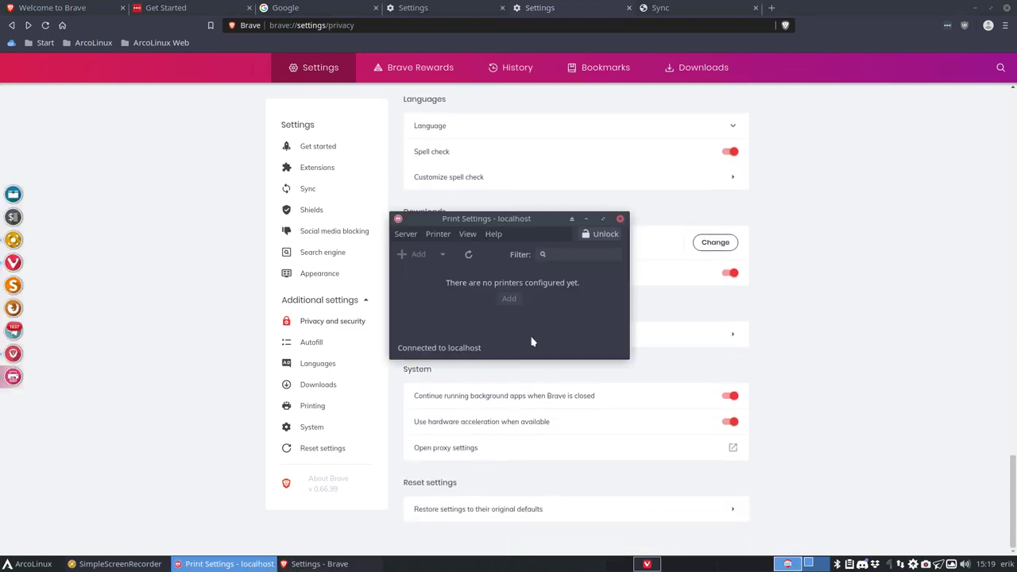
{"action": "left_click", "coordinate": [620, 220]}
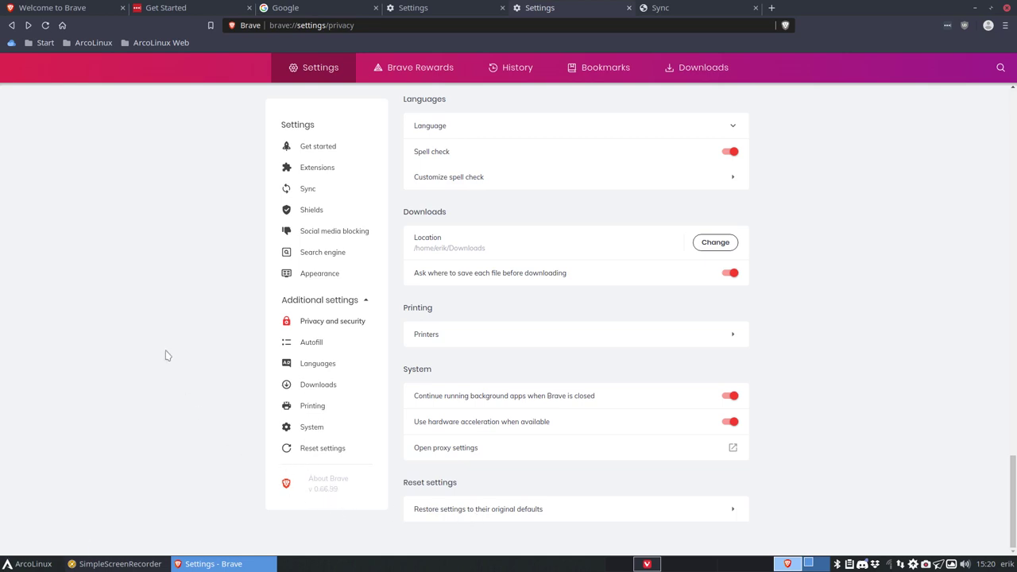
Scroll Settings to the top and launch a private Tor window from the profile menu.
{"action": "scroll", "coordinate": [167, 356], "scroll_direction": "up", "scroll_amount": 15}
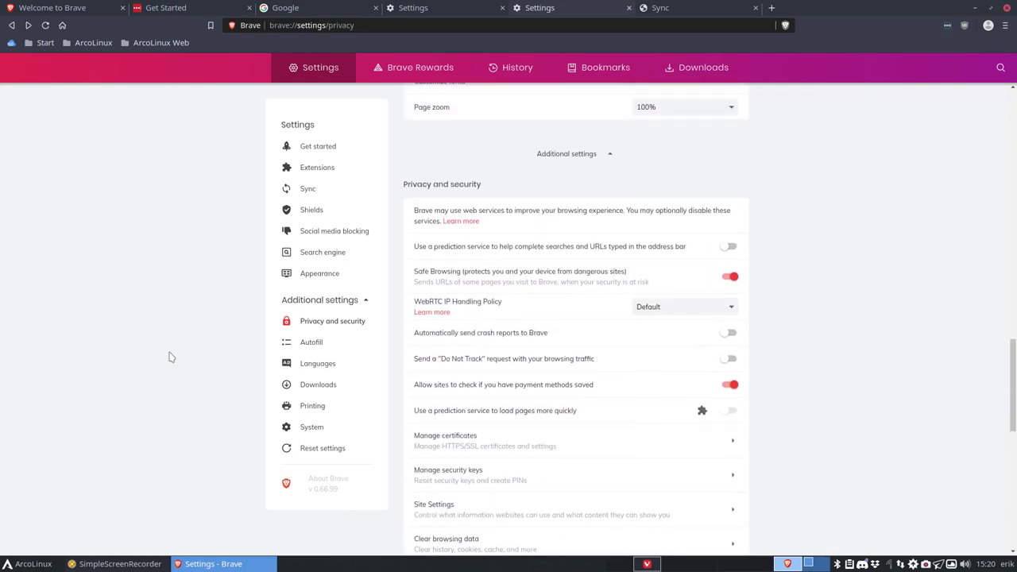
{"action": "scroll", "coordinate": [175, 355], "scroll_direction": "up", "scroll_amount": 10}
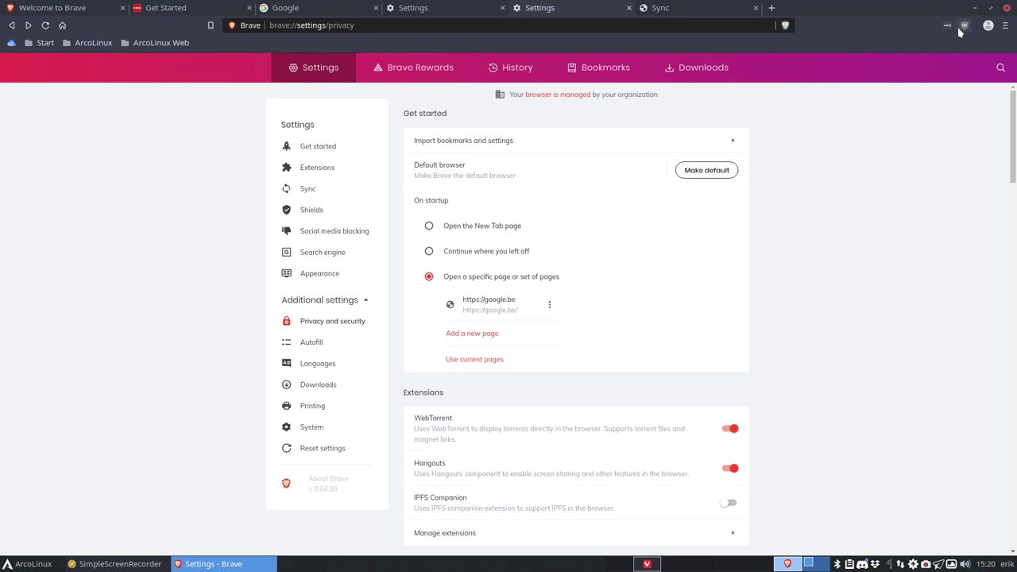
{"action": "left_click", "coordinate": [1005, 25]}
{"action": "left_click", "coordinate": [990, 26]}
{"action": "left_click", "coordinate": [990, 27]}
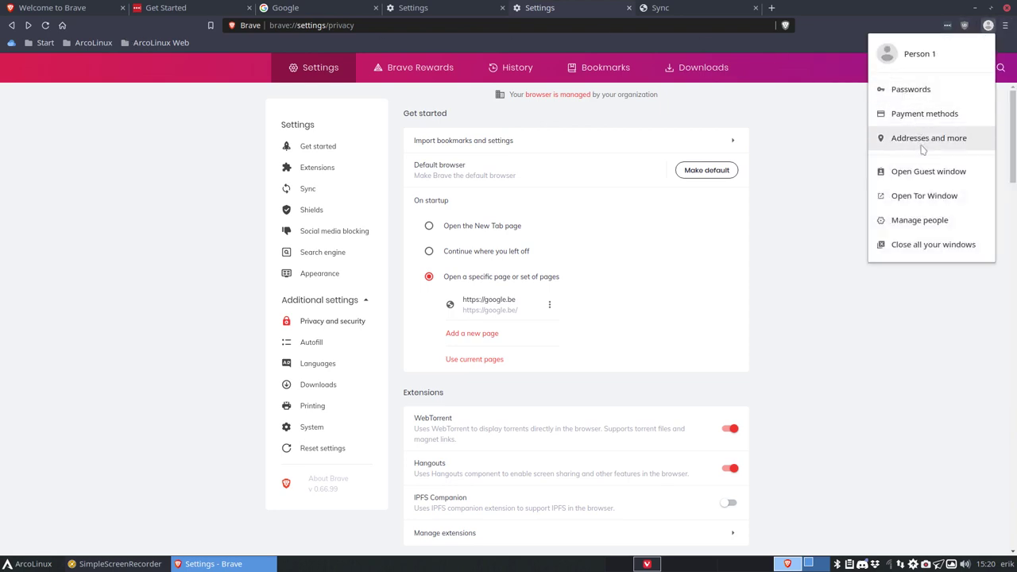
{"action": "left_click", "coordinate": [945, 200]}
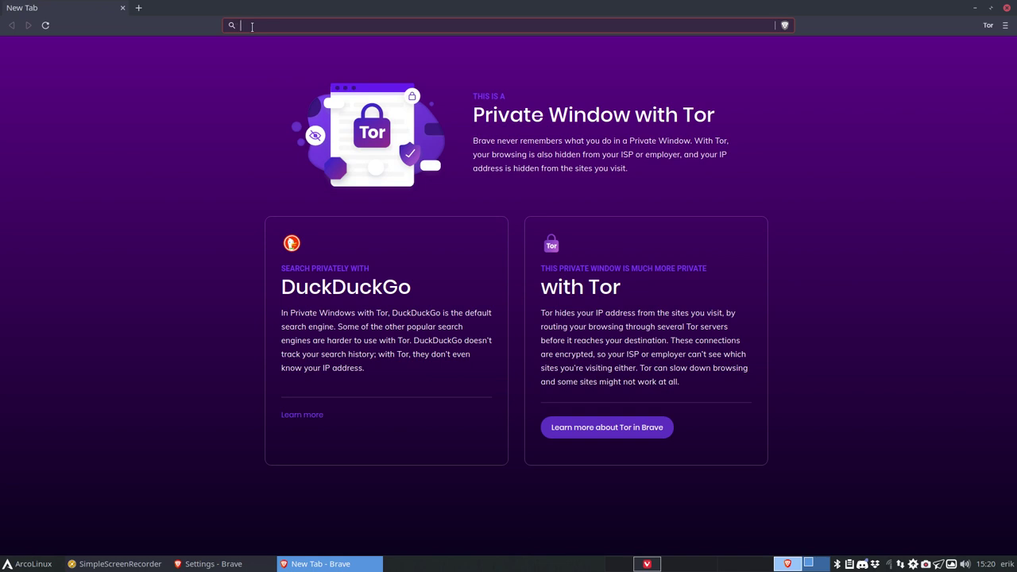
Search 'whatismyip', open the whatismyip.com result, and begin its security check.
{"action": "type", "text": "what"}
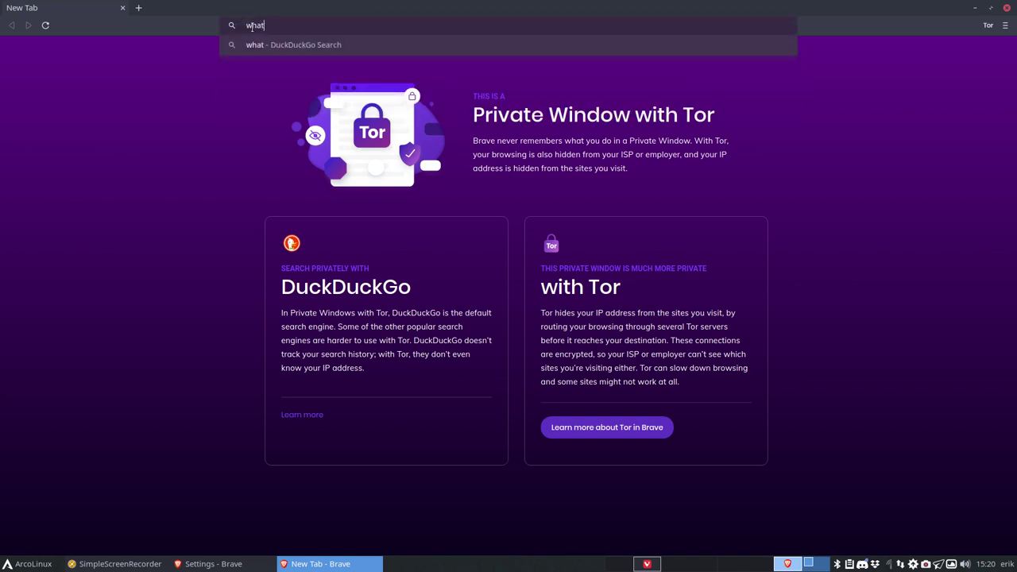
{"action": "type", "text": "ismyip"}
{"action": "key", "text": "Return"}
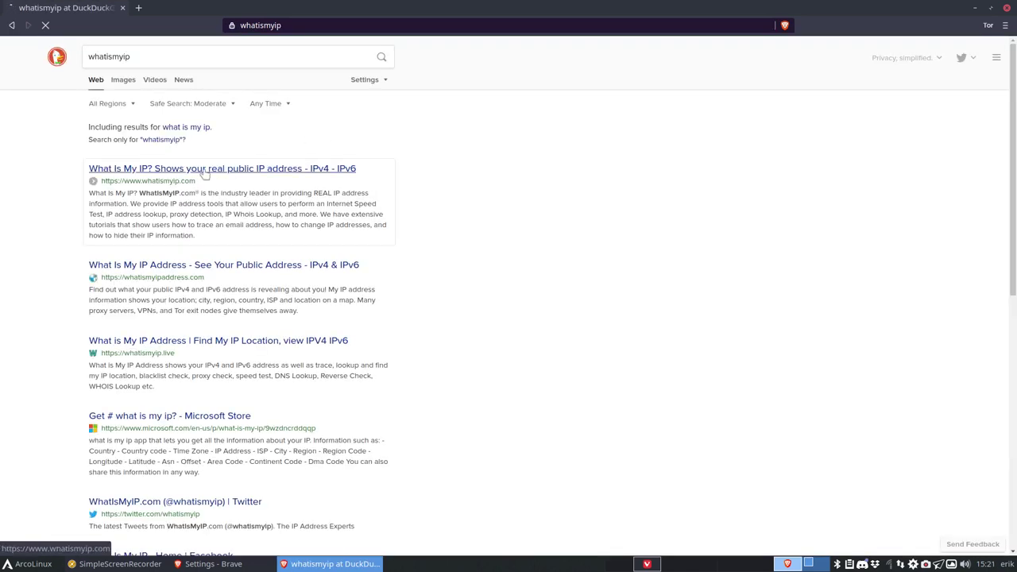
{"action": "left_click", "coordinate": [400, 167]}
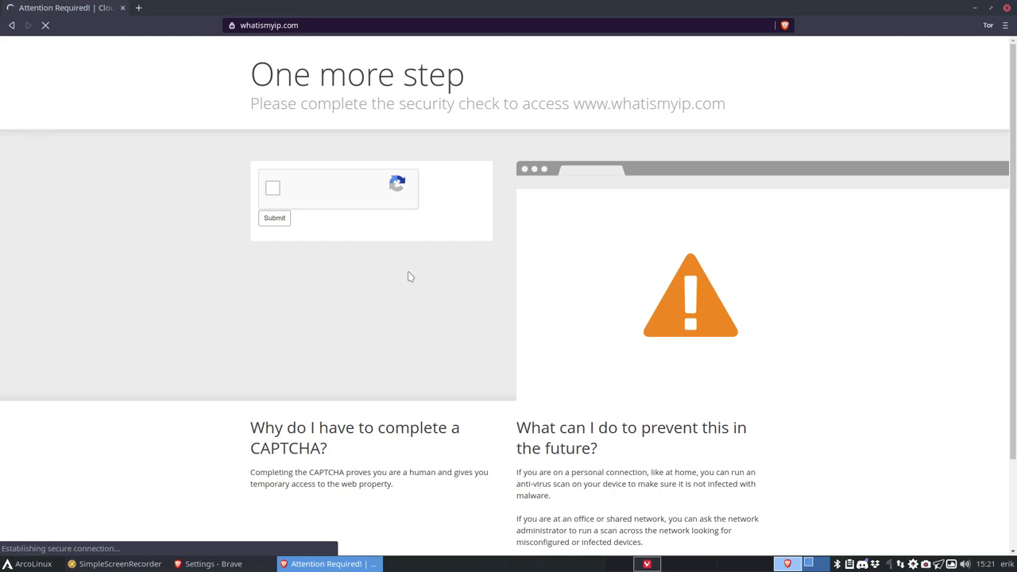
{"action": "left_click", "coordinate": [272, 189]}
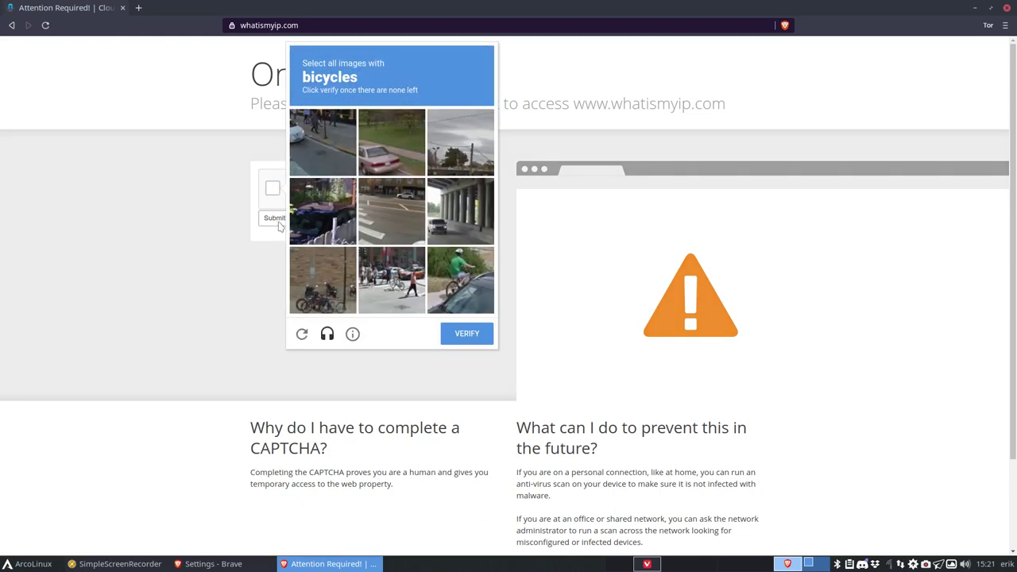
Solve the reCAPTCHA's bicycle and hills tile challenges and verify to reach the IP page.
{"action": "left_click", "coordinate": [325, 280]}
{"action": "left_click", "coordinate": [392, 276]}
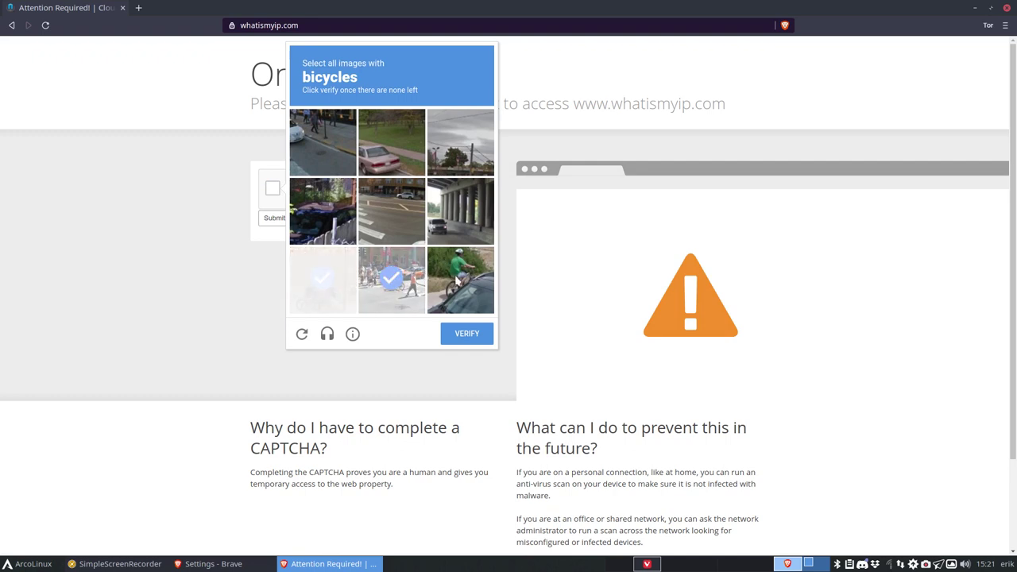
{"action": "left_click", "coordinate": [459, 280]}
{"action": "left_click", "coordinate": [464, 335]}
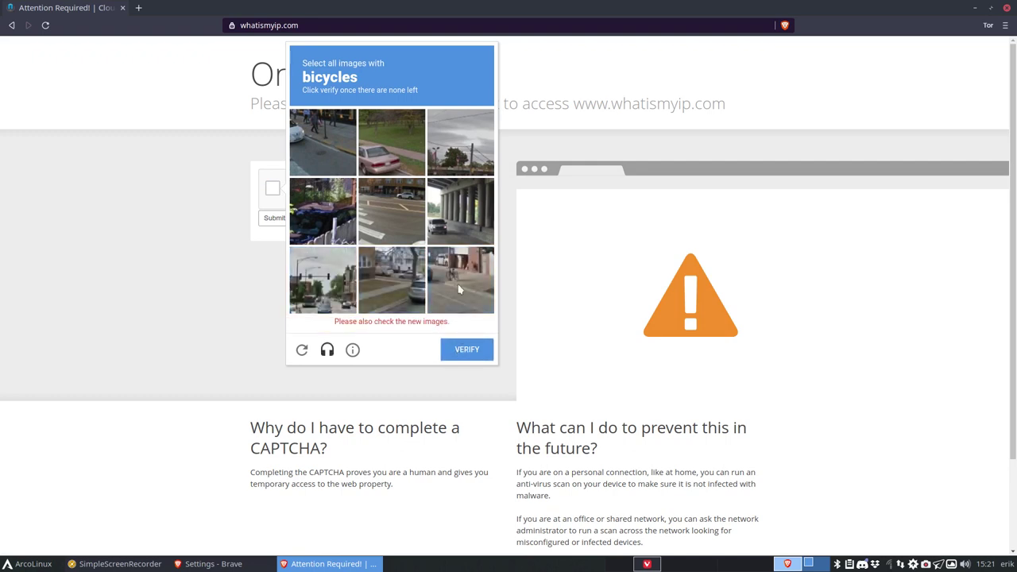
{"action": "left_click", "coordinate": [460, 283]}
{"action": "left_click", "coordinate": [467, 337]}
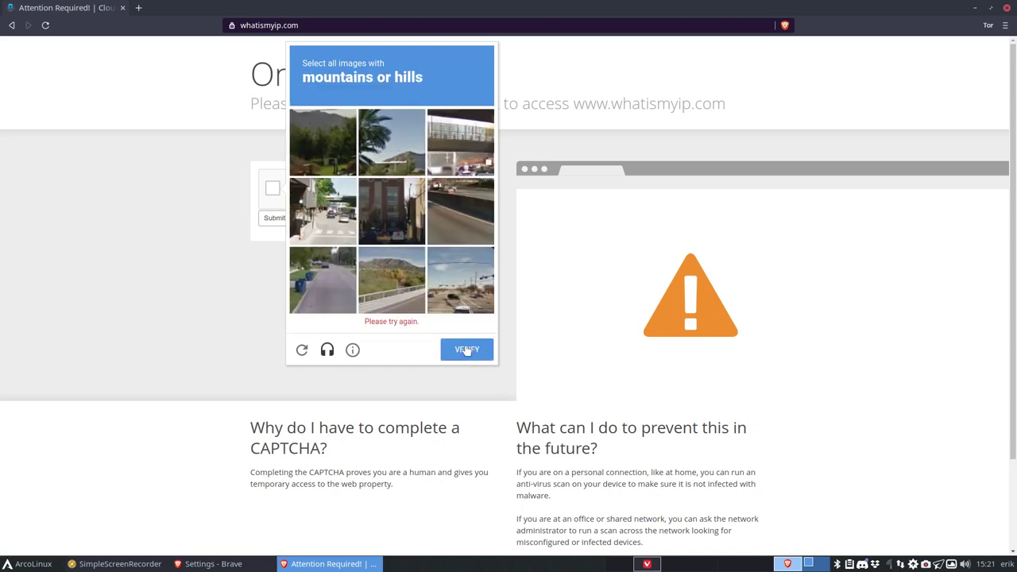
{"action": "left_click", "coordinate": [340, 143]}
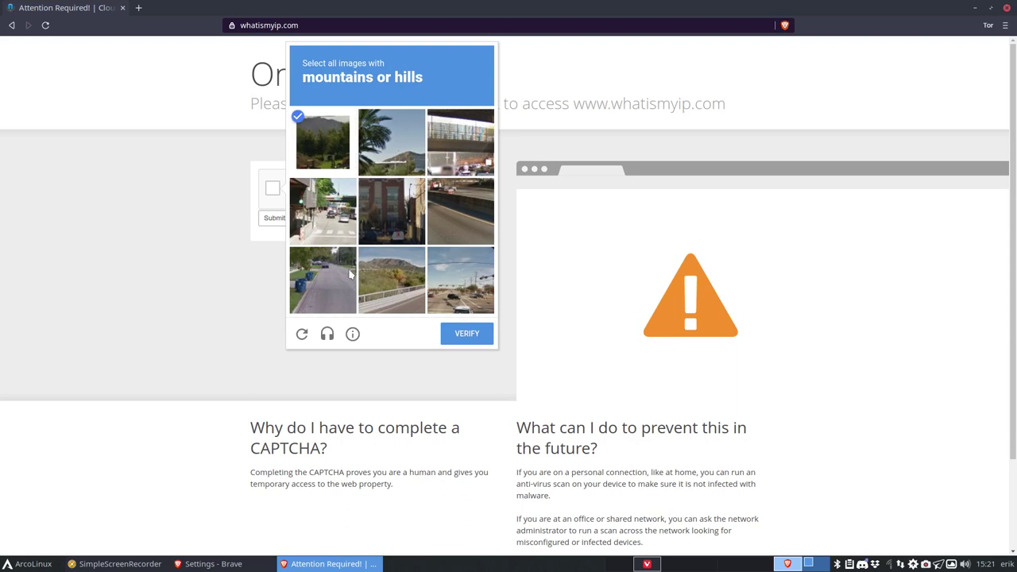
{"action": "left_click", "coordinate": [394, 159]}
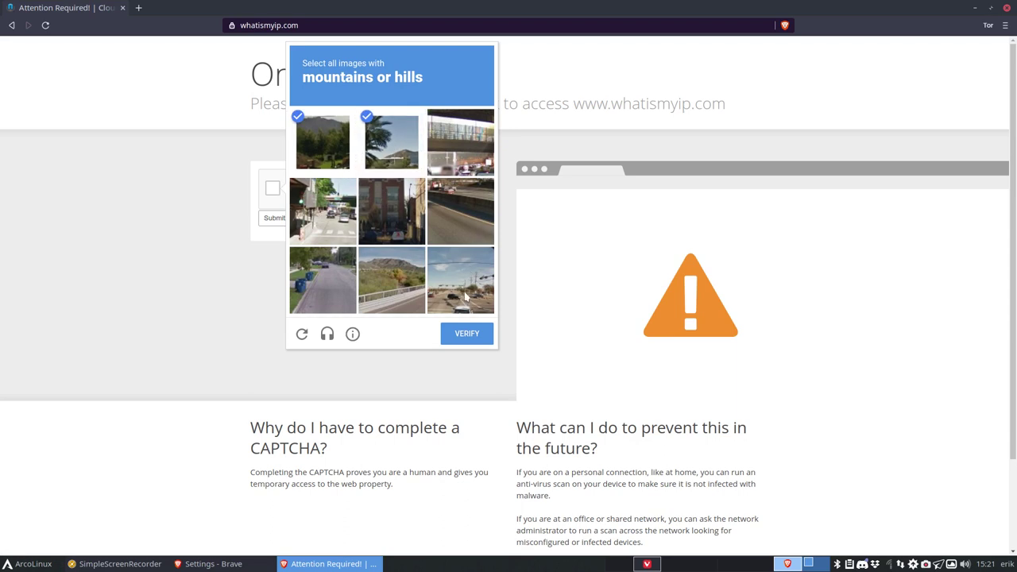
{"action": "left_click", "coordinate": [461, 333]}
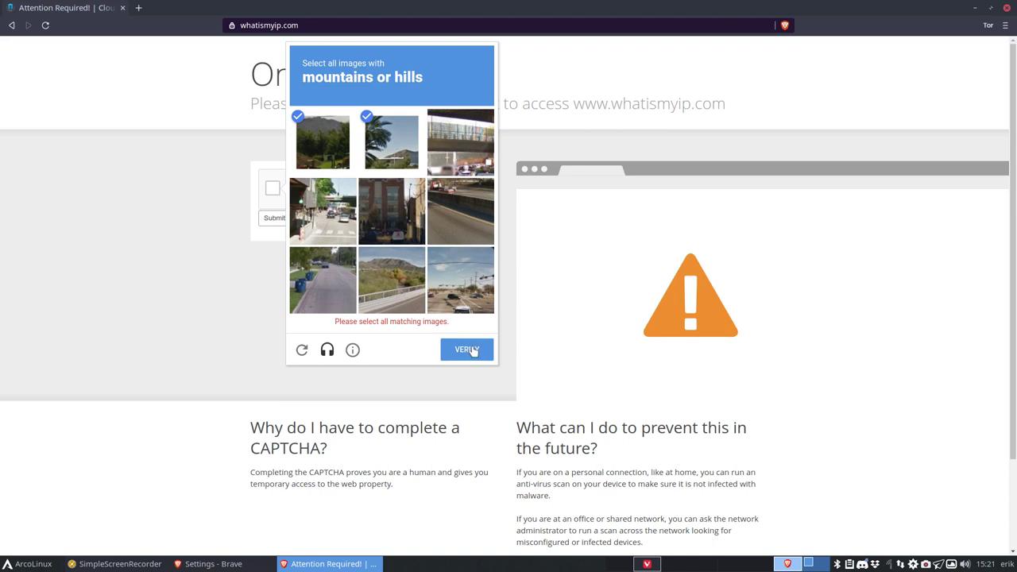
{"action": "left_click", "coordinate": [473, 353]}
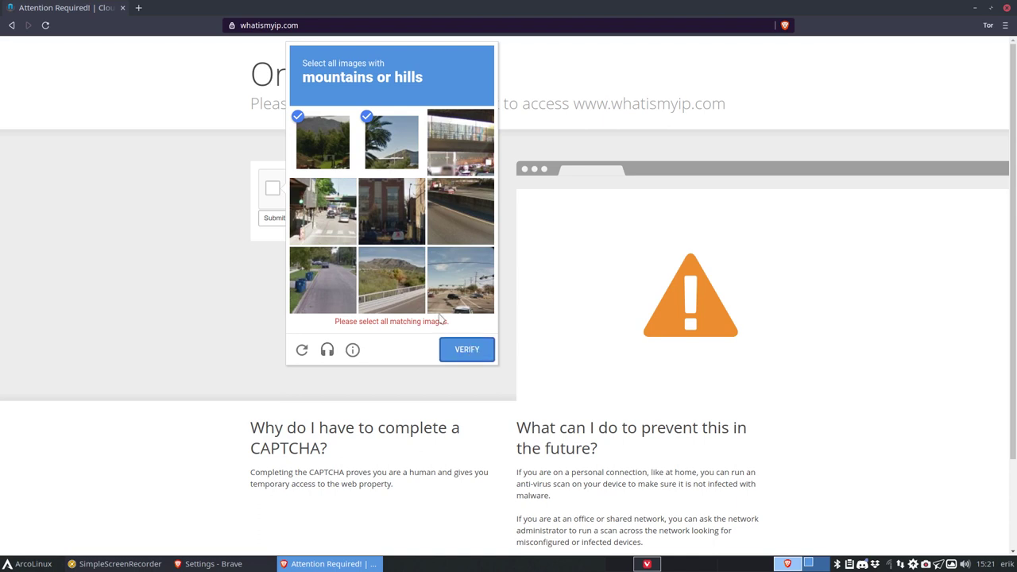
{"action": "left_click", "coordinate": [404, 276]}
{"action": "left_click", "coordinate": [465, 335]}
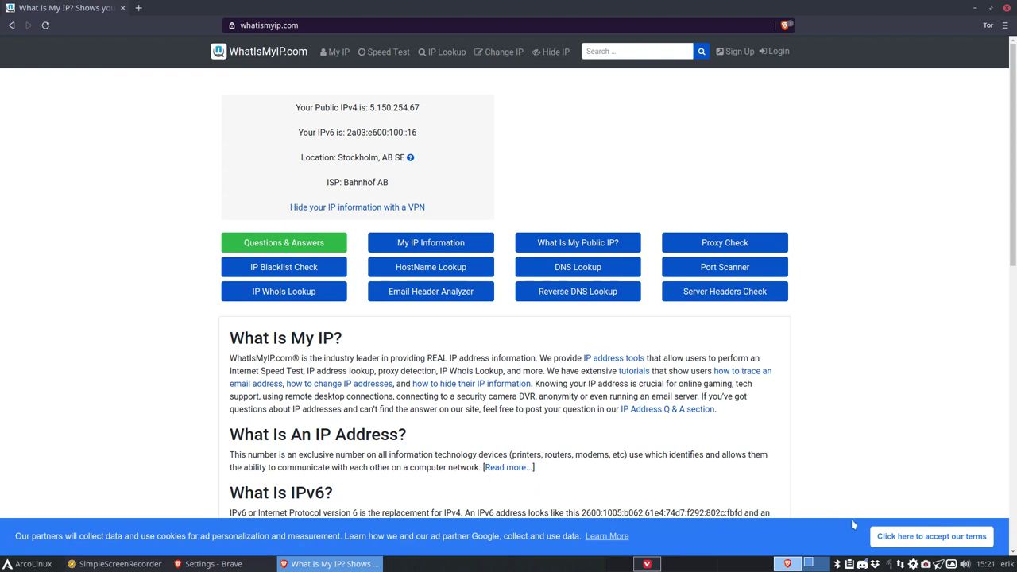
Accept WhatIsMyIP's cookie terms and briefly highlight Stockholm in the location details.
{"action": "left_click", "coordinate": [946, 538]}
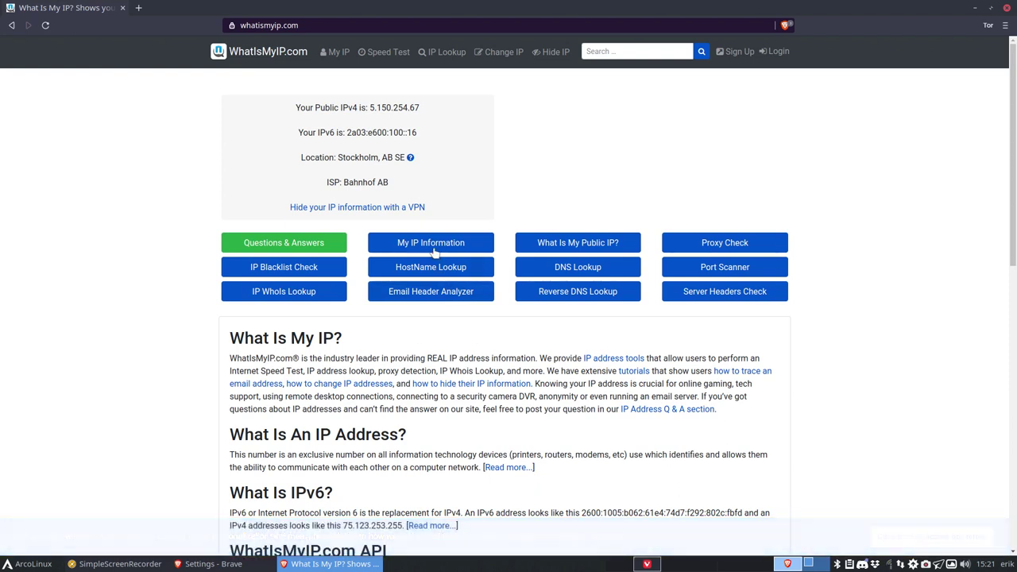
{"action": "left_click_drag", "start_coordinate": [335, 157], "coordinate": [377, 160]}
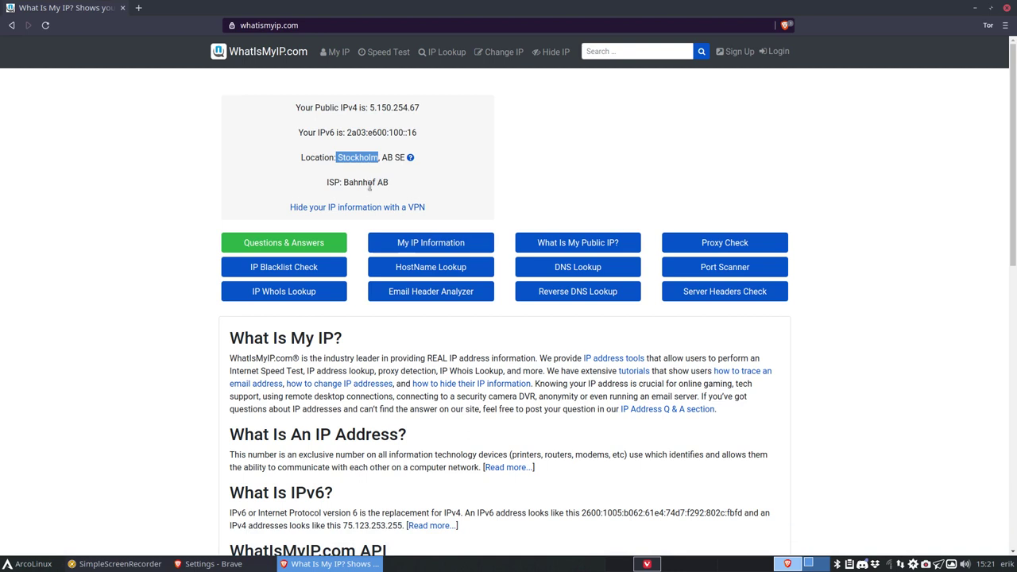
{"action": "left_click", "coordinate": [371, 185]}
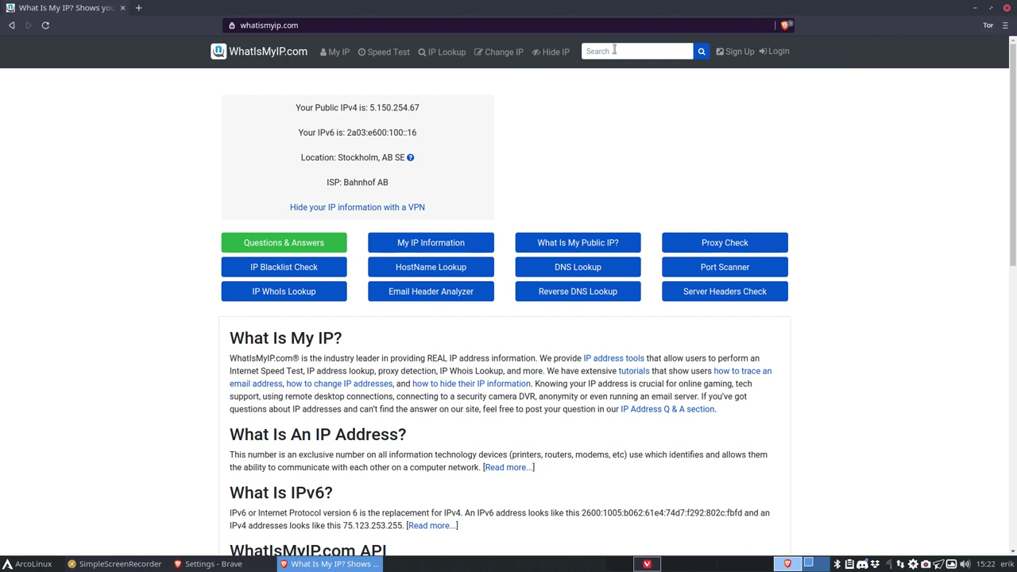
Close the Tor window and open a fresh private window with Tor.
{"action": "left_click", "coordinate": [1006, 11]}
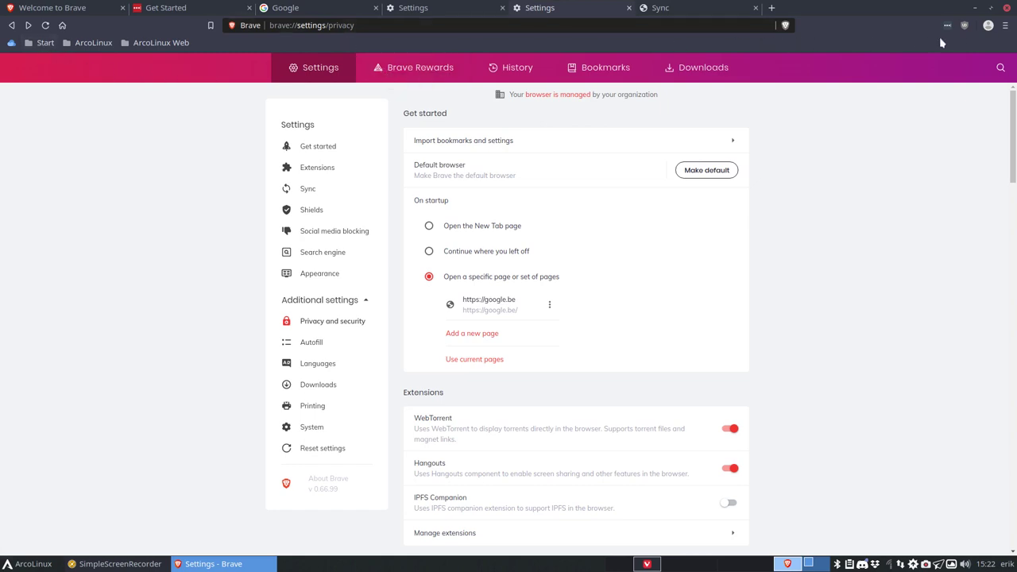
{"action": "left_click", "coordinate": [1004, 27]}
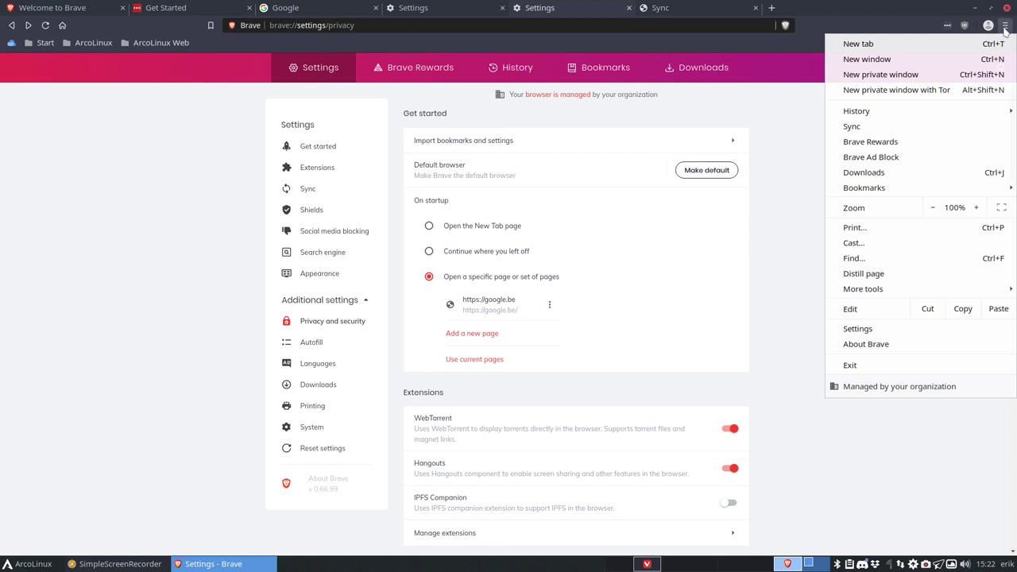
{"action": "left_click", "coordinate": [938, 90]}
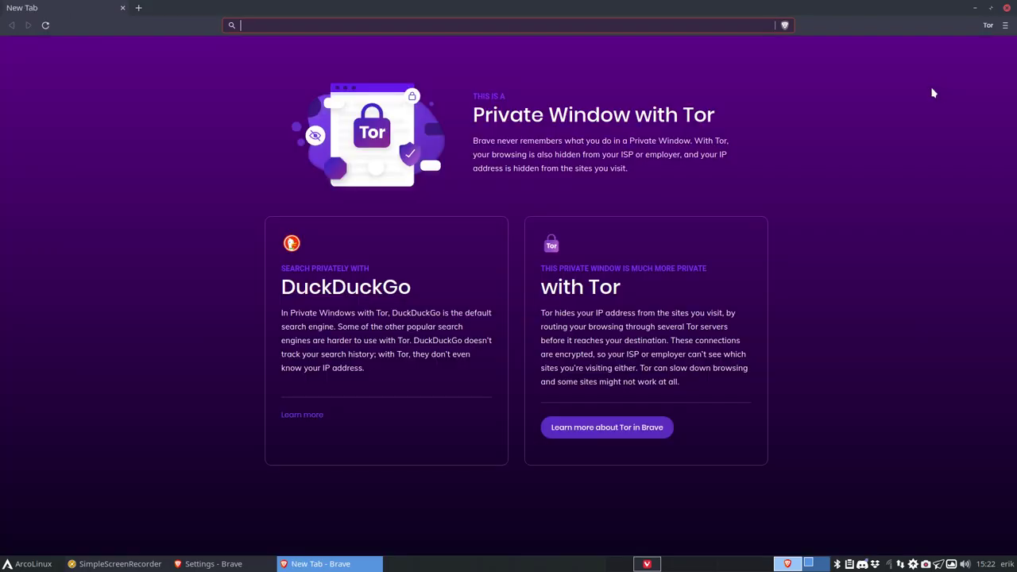
Search 'arcolinux aag', open the ArcoLinux DataCenter, and save arcolinux-v19.07.9.iso to Downloads.
{"action": "type", "text": "arcolinux aag"}
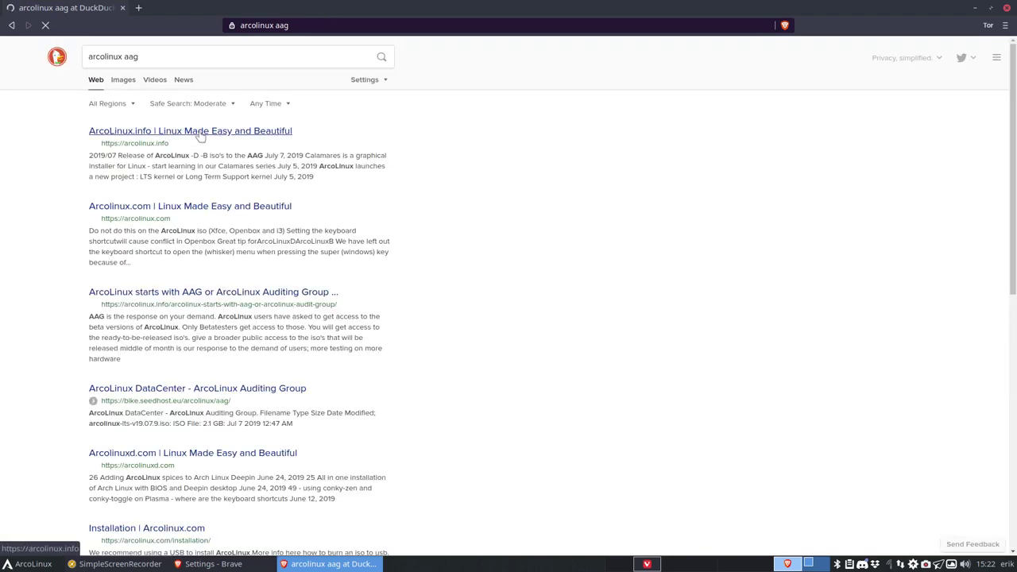
{"action": "left_click", "coordinate": [196, 388]}
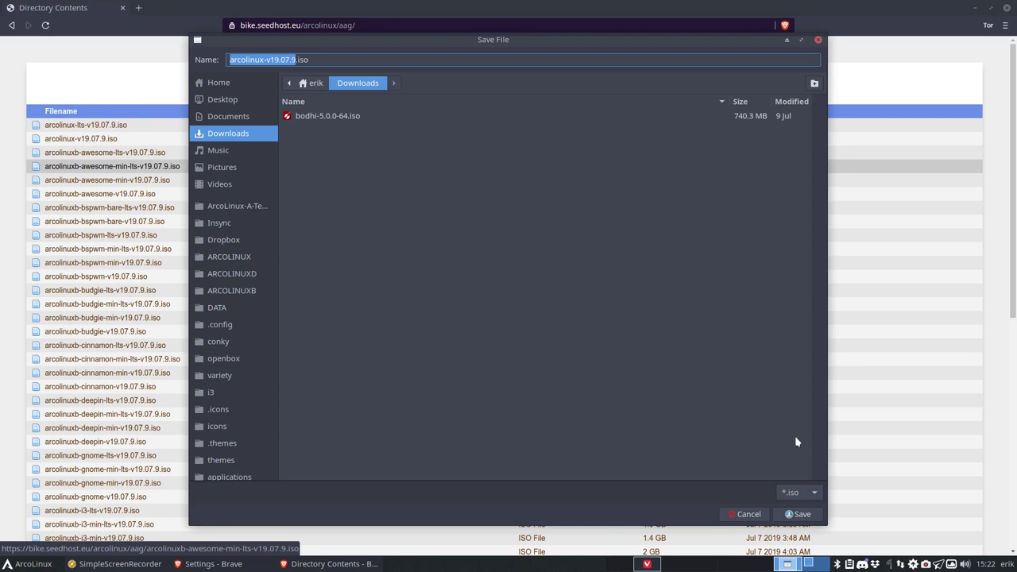
{"action": "left_click", "coordinate": [798, 514]}
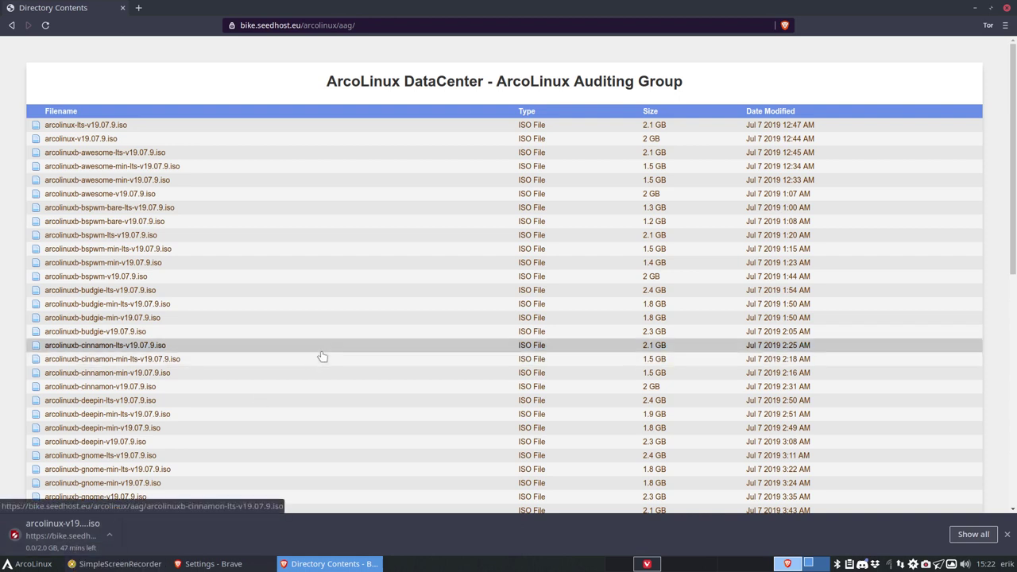
Open a new Tor private tab and search DuckDuckGo for 'whatsmyip'.
{"action": "left_click", "coordinate": [988, 26]}
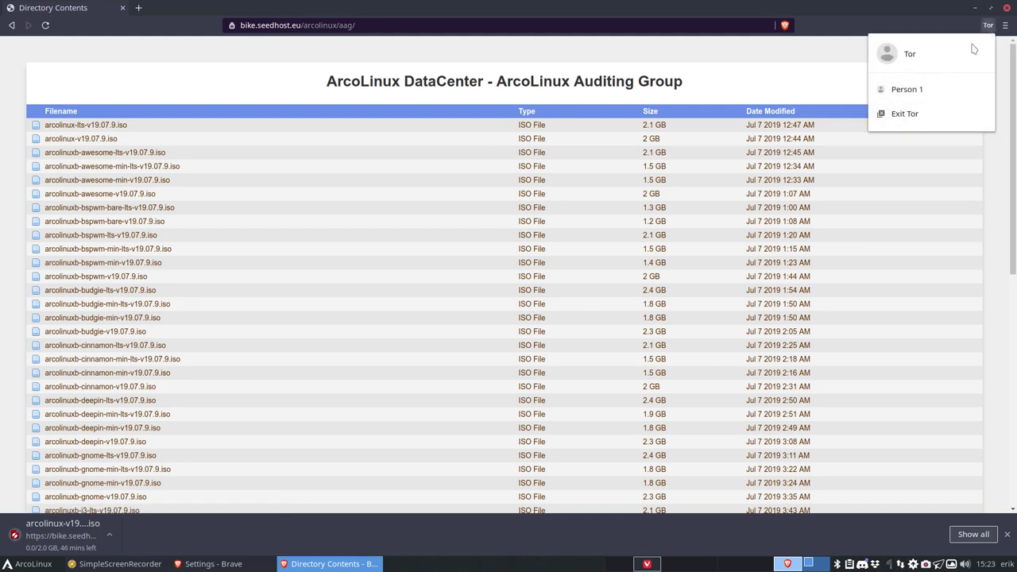
{"action": "left_click", "coordinate": [1006, 28]}
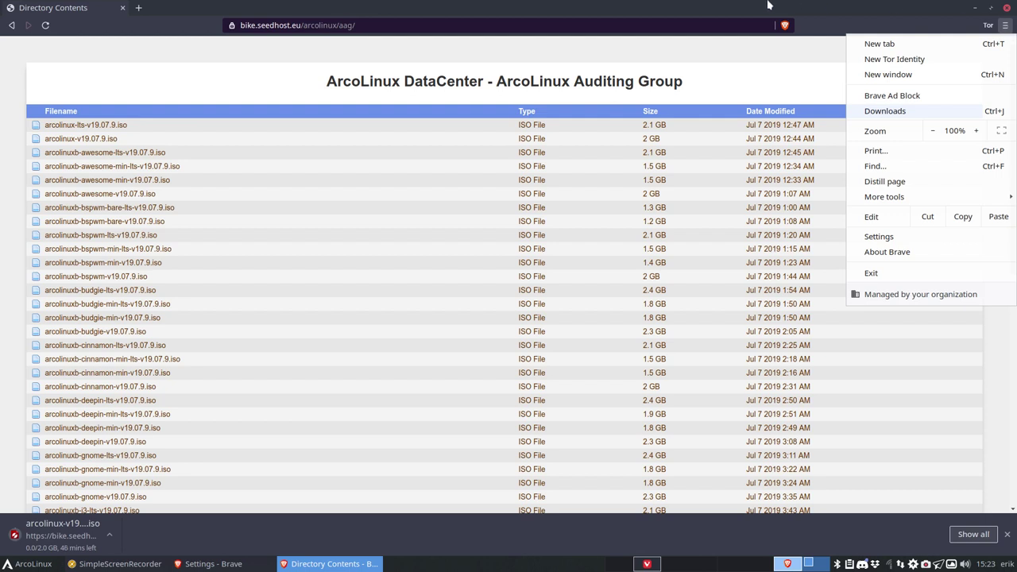
{"action": "left_click", "coordinate": [153, 10]}
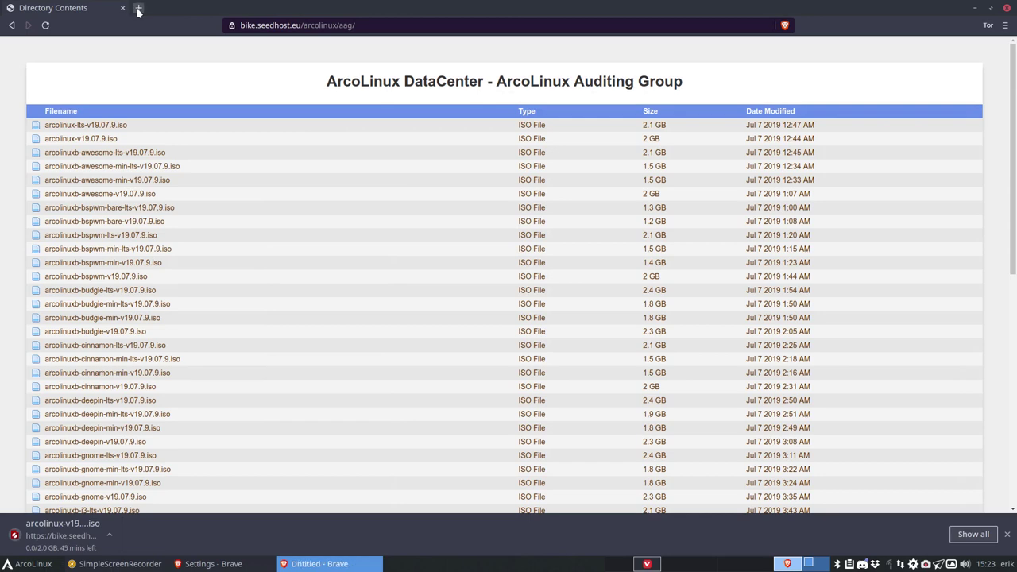
{"action": "left_click", "coordinate": [138, 8]}
{"action": "type", "text": "wha"}
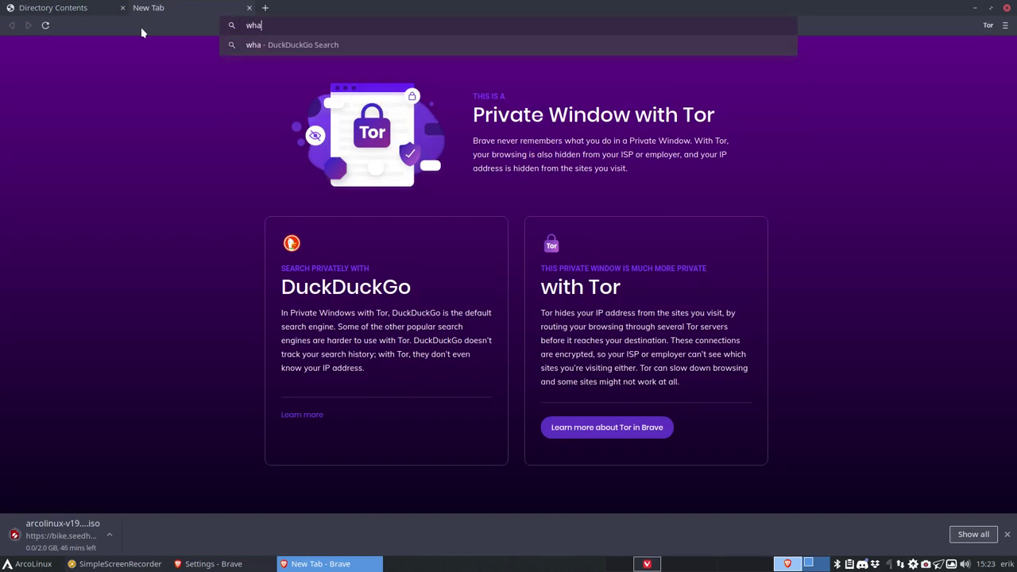
{"action": "type", "text": "tsmyip"}
{"action": "key", "text": "Return"}
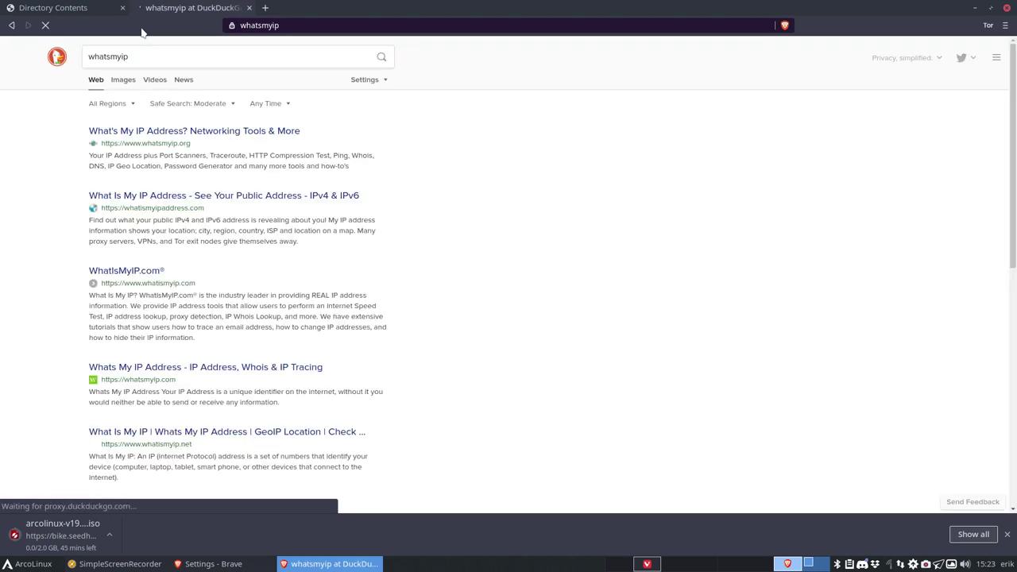
Check the reported IP address on whatsmyip.org, then return to the search results.
{"action": "left_click", "coordinate": [226, 132]}
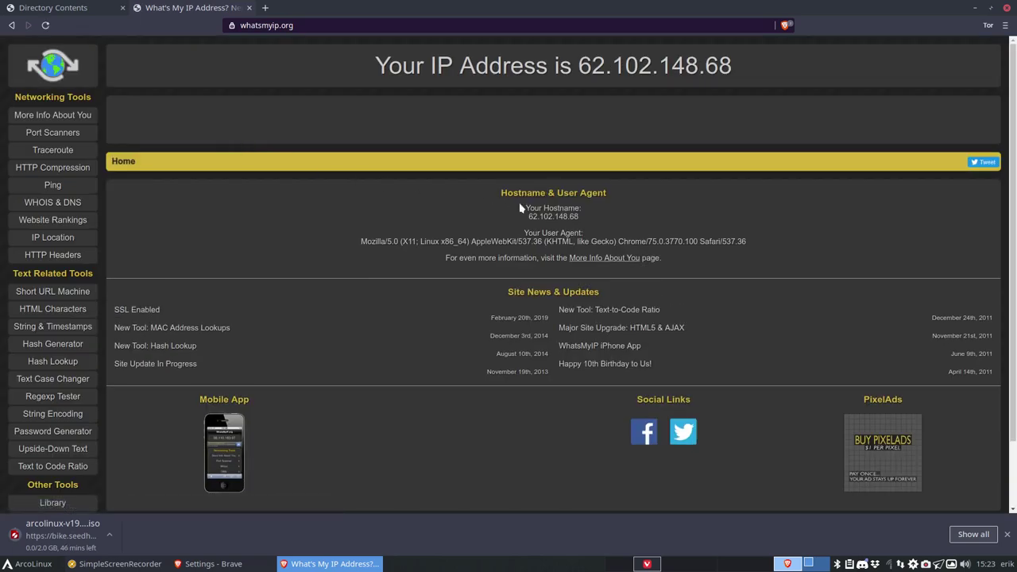
{"action": "left_click_drag", "start_coordinate": [523, 224], "coordinate": [585, 226]}
{"action": "left_click", "coordinate": [11, 25]}
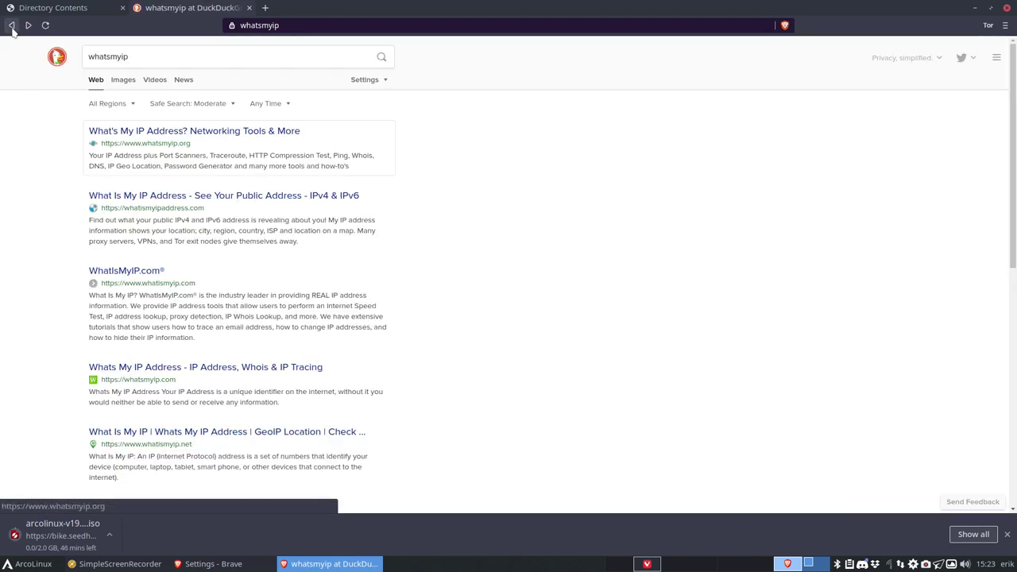
Open whatismyipaddress.com and solve the reCAPTCHA bus-image round.
{"action": "left_click", "coordinate": [282, 197]}
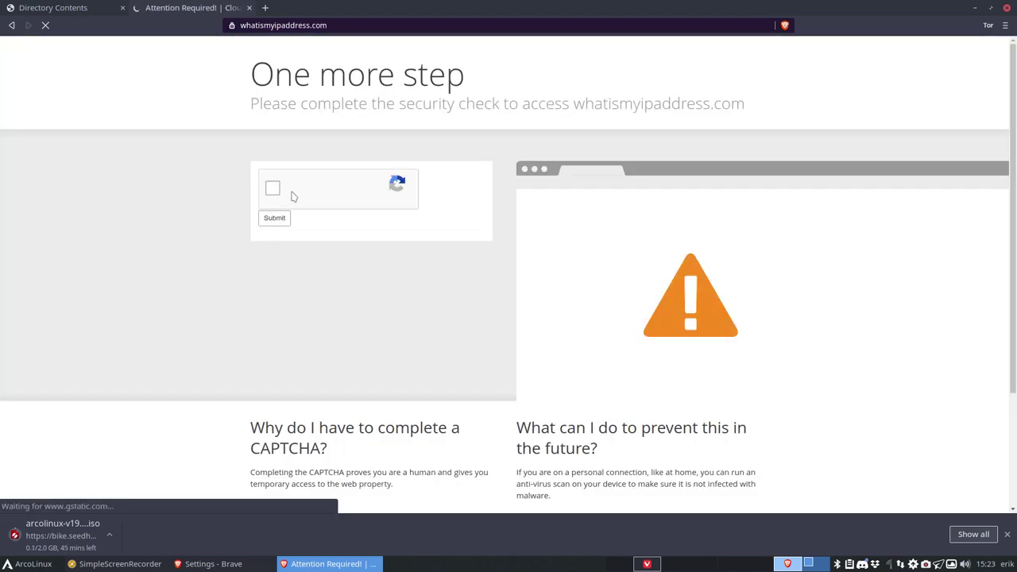
{"action": "left_click", "coordinate": [273, 220]}
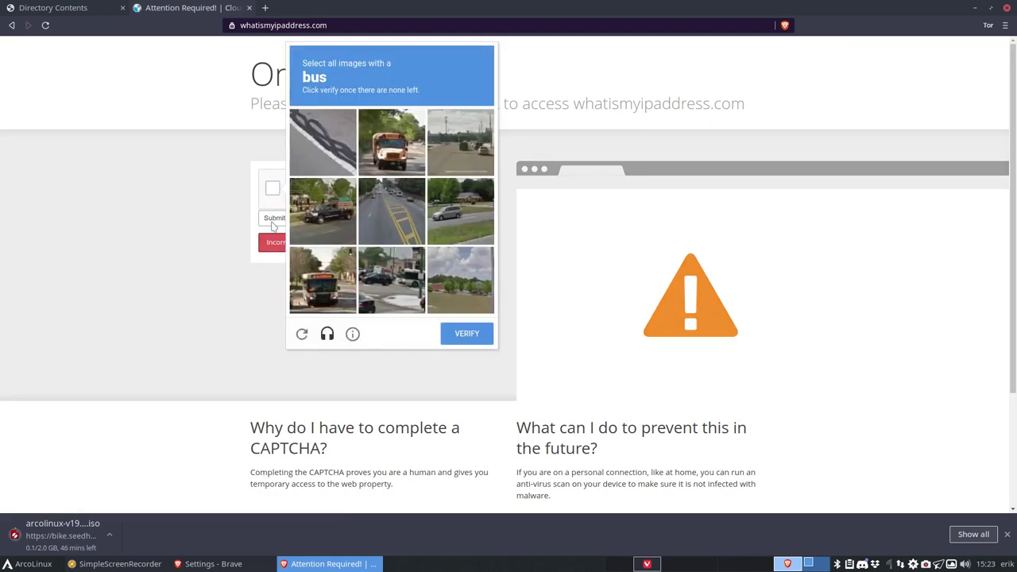
{"action": "left_click", "coordinate": [395, 141]}
{"action": "left_click", "coordinate": [341, 283]}
{"action": "left_click", "coordinate": [325, 212]}
{"action": "left_click", "coordinate": [392, 280]}
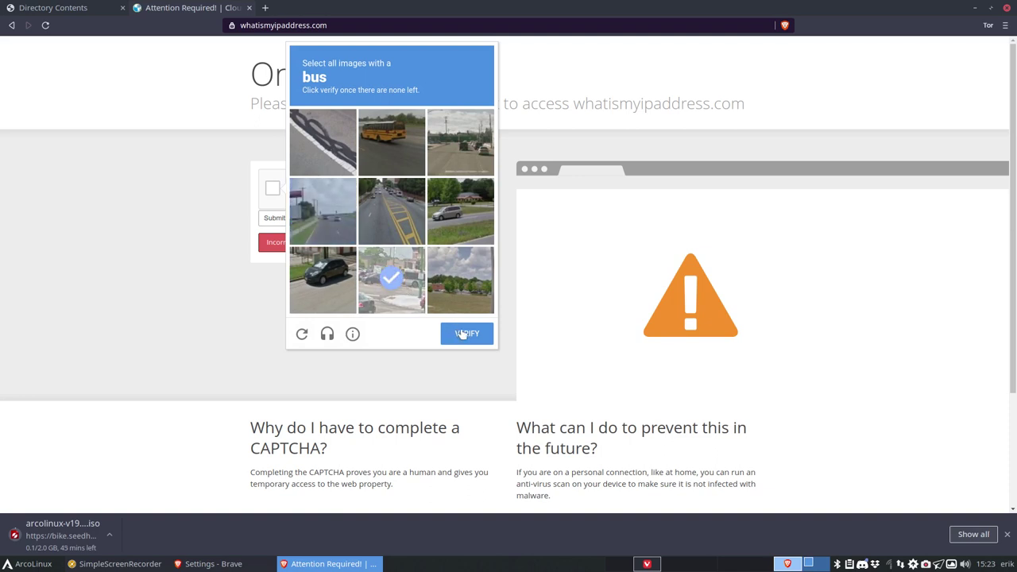
{"action": "left_click", "coordinate": [400, 155]}
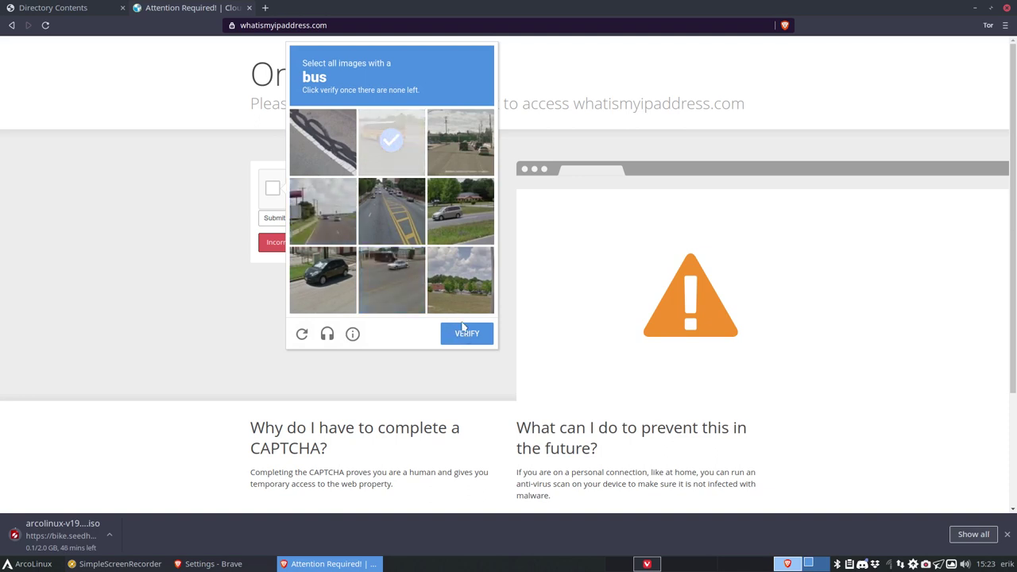
{"action": "left_click", "coordinate": [421, 299]}
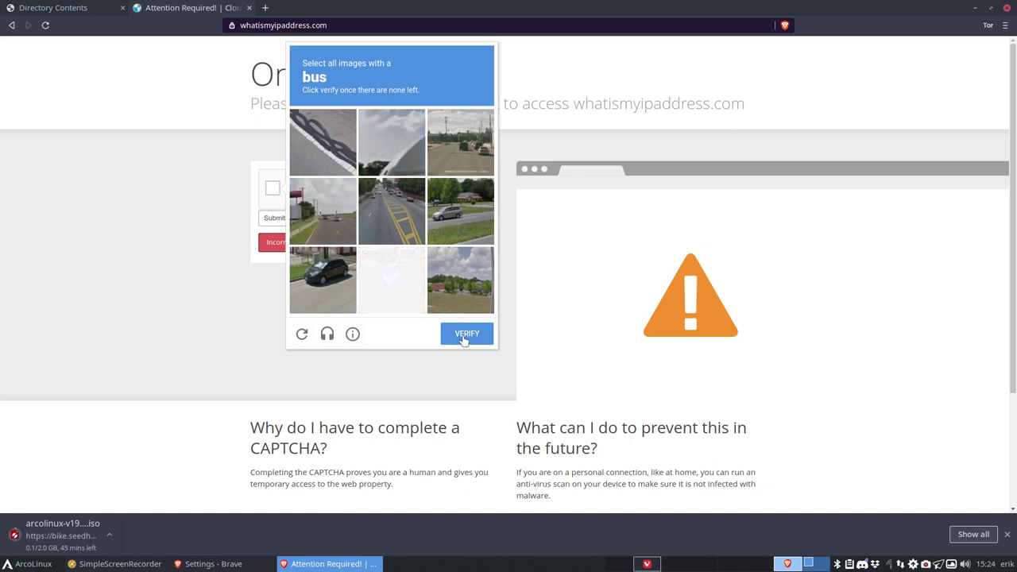
{"action": "left_click", "coordinate": [466, 335]}
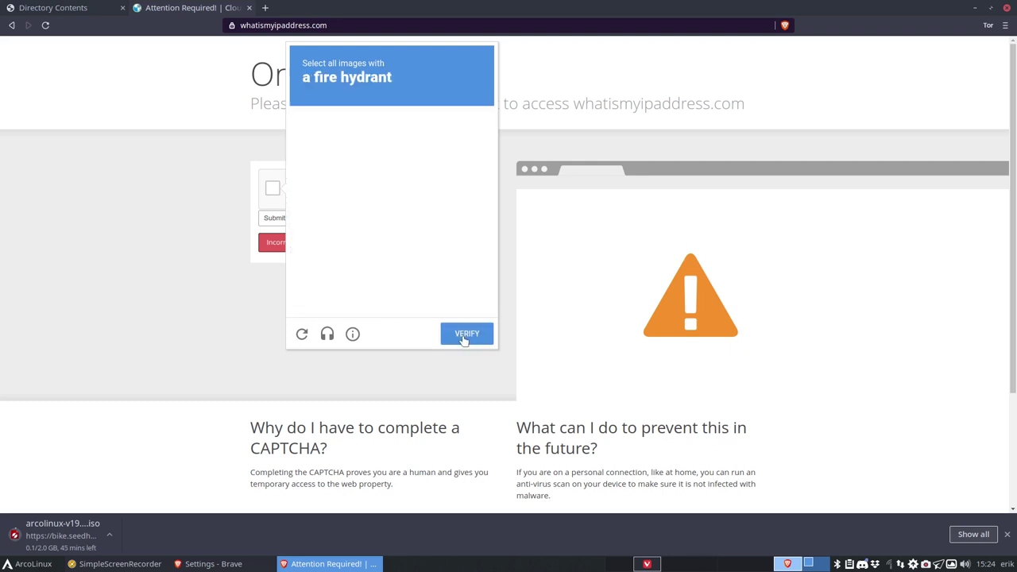
Select the fire hydrant tiles in the next reCAPTCHA round.
{"action": "left_click", "coordinate": [343, 209]}
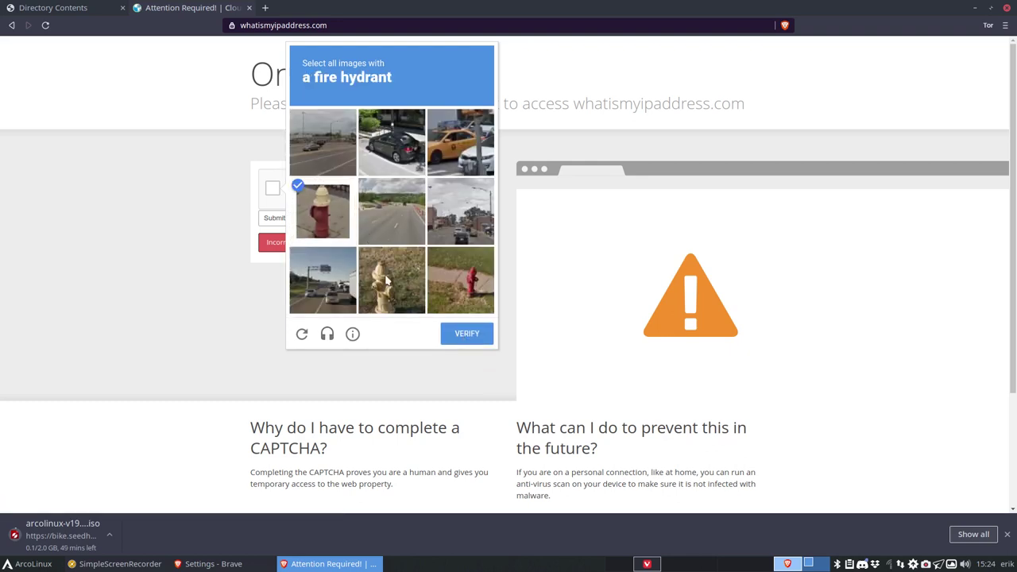
{"action": "left_click", "coordinate": [387, 274]}
{"action": "left_click", "coordinate": [438, 289]}
Pass the CAPTCHA and open the complete details for IP 109.70.100.20.
{"action": "left_click", "coordinate": [457, 336]}
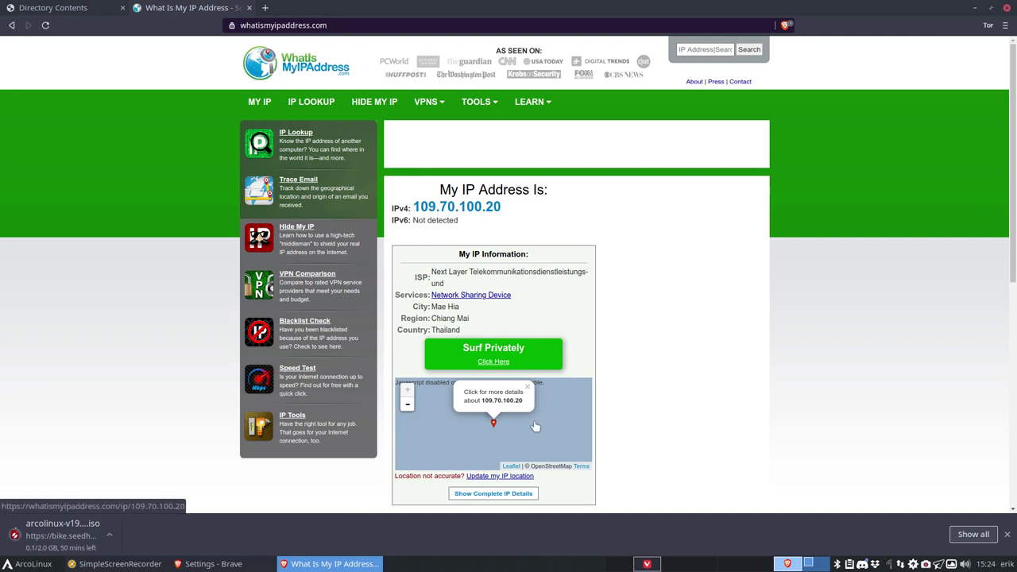
{"action": "scroll", "coordinate": [536, 427], "scroll_direction": "down", "scroll_amount": 1}
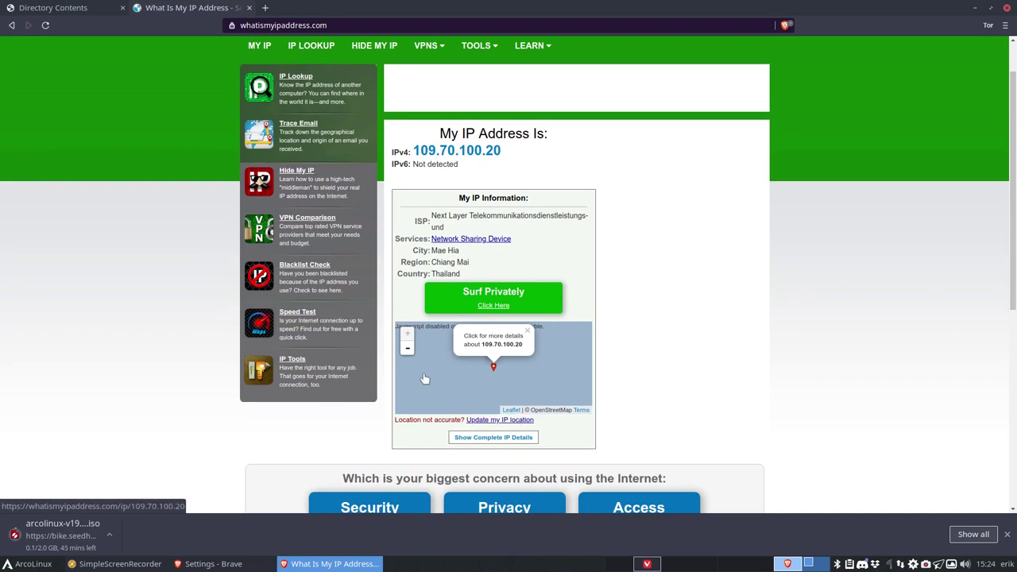
{"action": "left_click", "coordinate": [407, 350]}
{"action": "left_click", "coordinate": [407, 340]}
{"action": "left_click", "coordinate": [527, 336]}
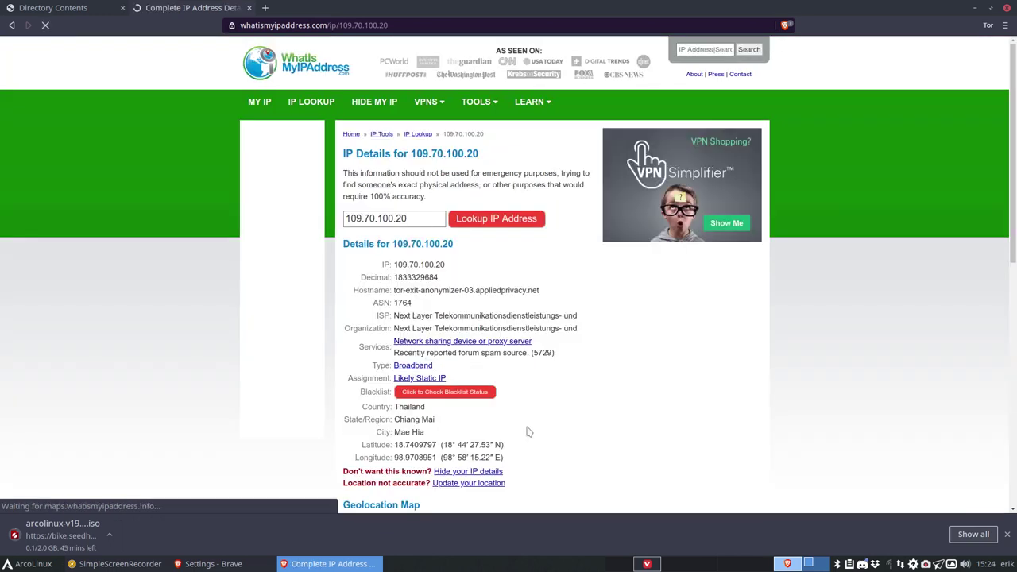
Highlight the ISP, country Thailand, region Chiang Mai and city Mae Hia, then close the Tor window.
{"action": "scroll", "coordinate": [671, 394], "scroll_direction": "down", "scroll_amount": 3}
{"action": "scroll", "coordinate": [672, 394], "scroll_direction": "down", "scroll_amount": 2}
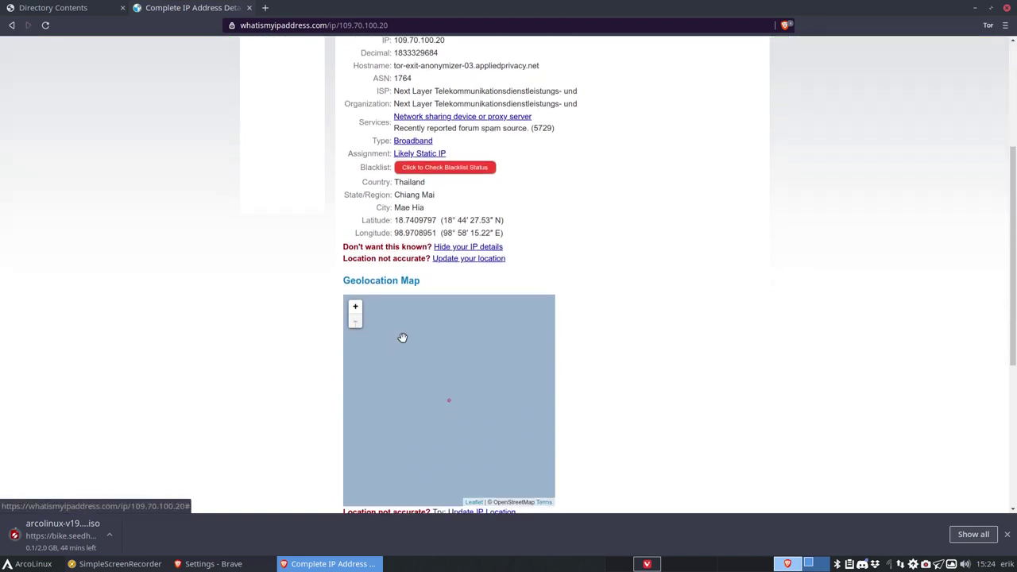
{"action": "left_click", "coordinate": [355, 308]}
{"action": "scroll", "coordinate": [638, 277], "scroll_direction": "up", "scroll_amount": 4}
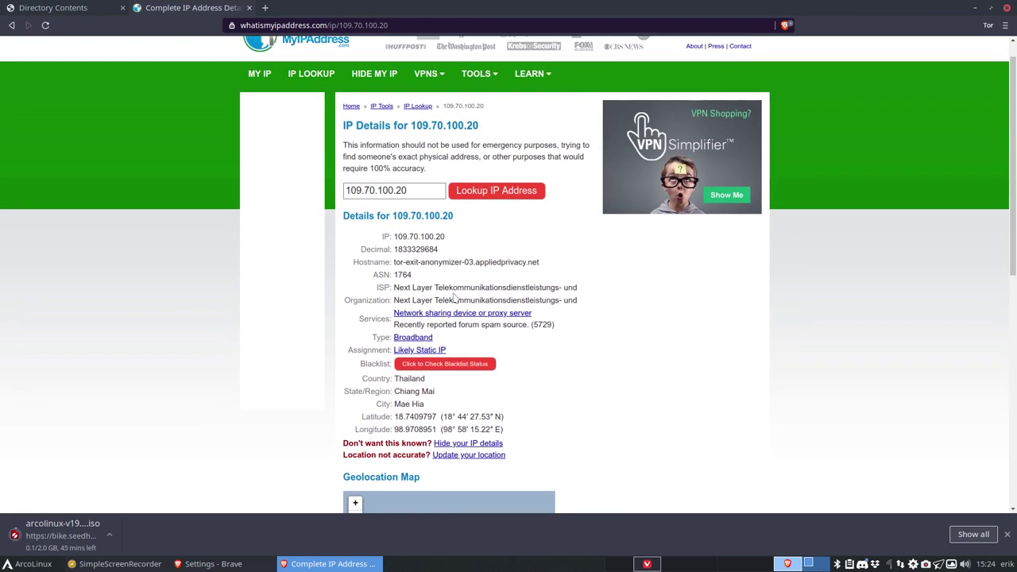
{"action": "left_click_drag", "start_coordinate": [405, 288], "coordinate": [603, 311]}
{"action": "left_click", "coordinate": [612, 318]}
{"action": "double_click", "coordinate": [416, 377]}
{"action": "double_click", "coordinate": [407, 391]}
{"action": "double_click", "coordinate": [428, 391]}
{"action": "double_click", "coordinate": [402, 404]}
{"action": "left_click", "coordinate": [414, 402]}
{"action": "left_click", "coordinate": [1007, 7]}
Cancel and remove the arcolinux-v19.07.9.iso download, then close the Downloads and IP details tabs.
{"action": "left_click", "coordinate": [556, 103]}
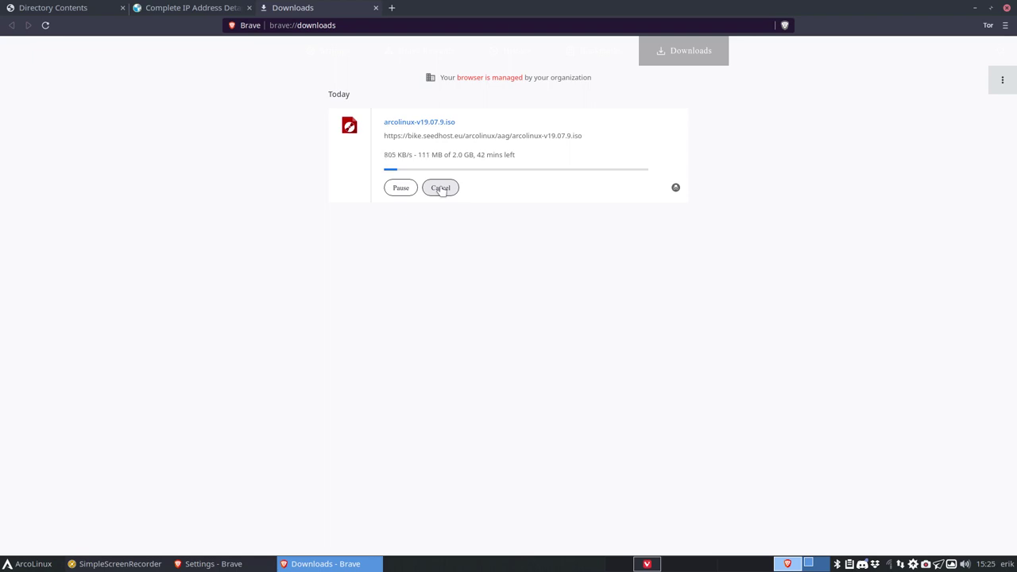
{"action": "left_click", "coordinate": [441, 188]}
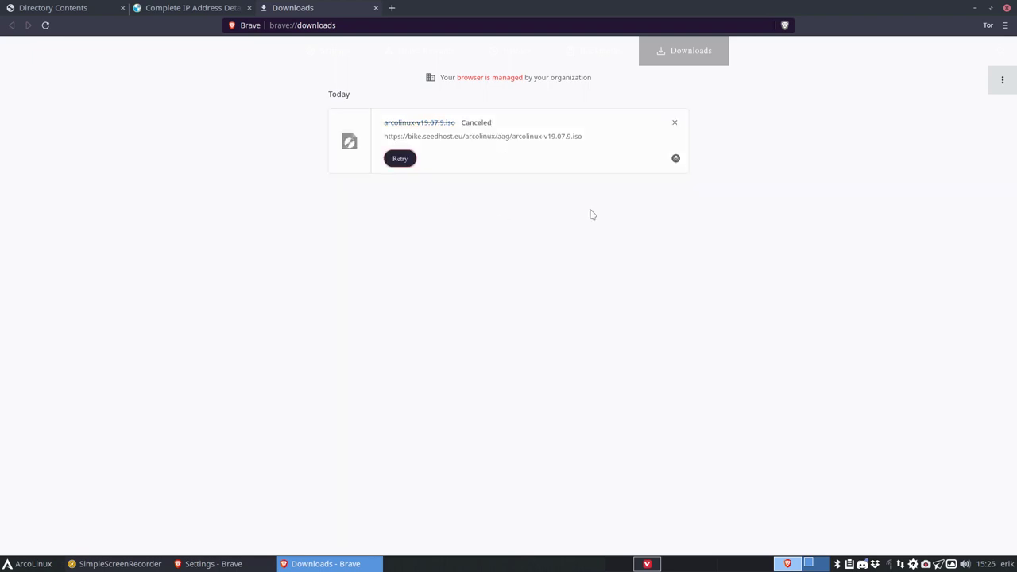
{"action": "left_click", "coordinate": [675, 123]}
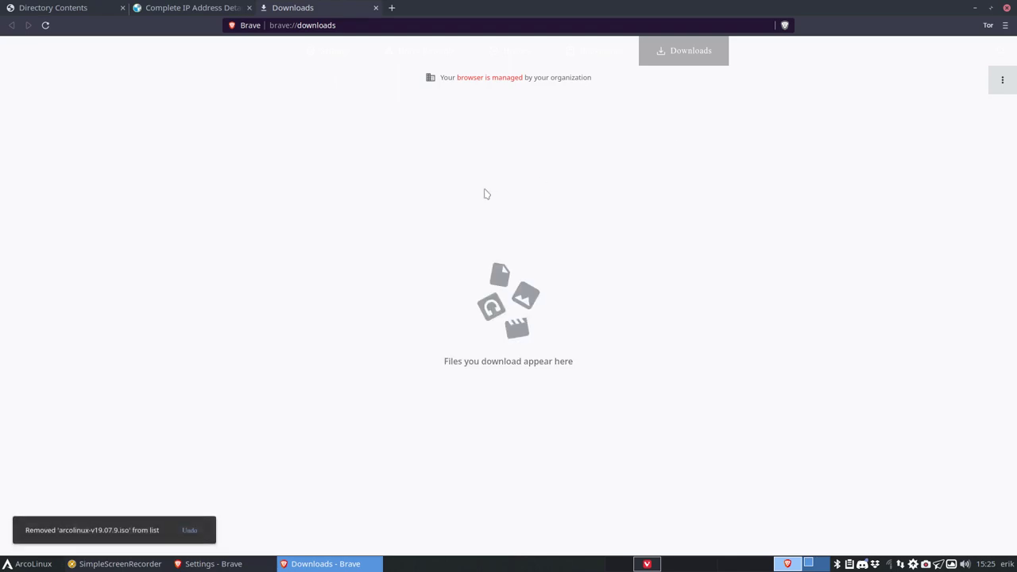
{"action": "left_click", "coordinate": [377, 8]}
{"action": "left_click", "coordinate": [249, 10]}
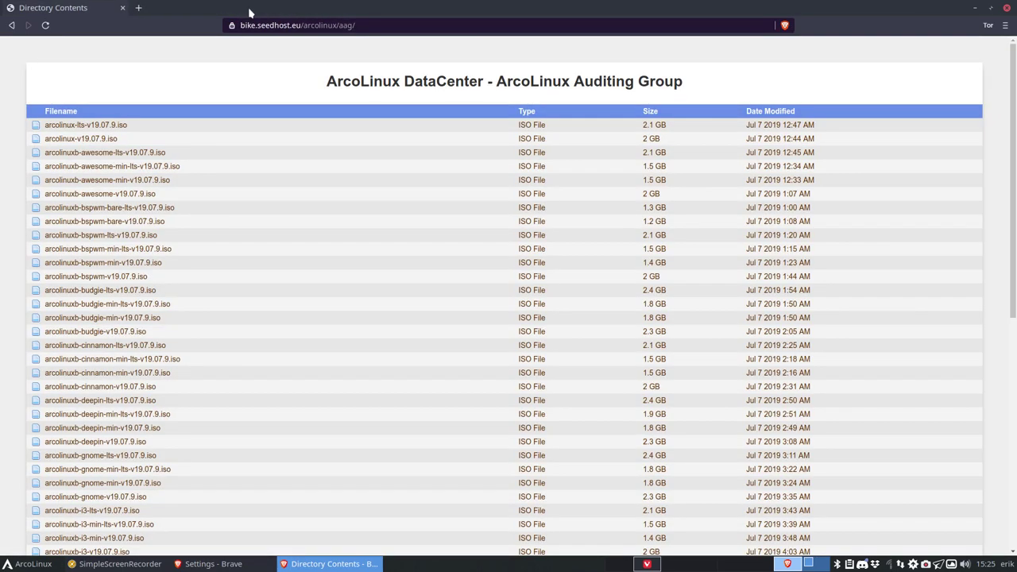
Close the Tor window and show the 24-word sync chain code on the Sync tab.
{"action": "left_click", "coordinate": [1005, 25]}
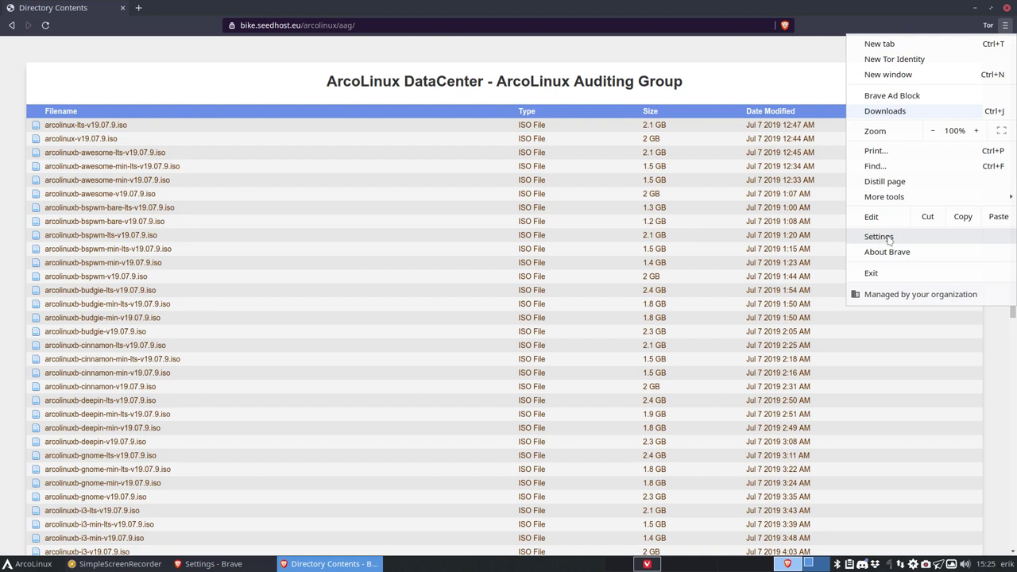
{"action": "left_click", "coordinate": [899, 16]}
{"action": "left_click", "coordinate": [1007, 8]}
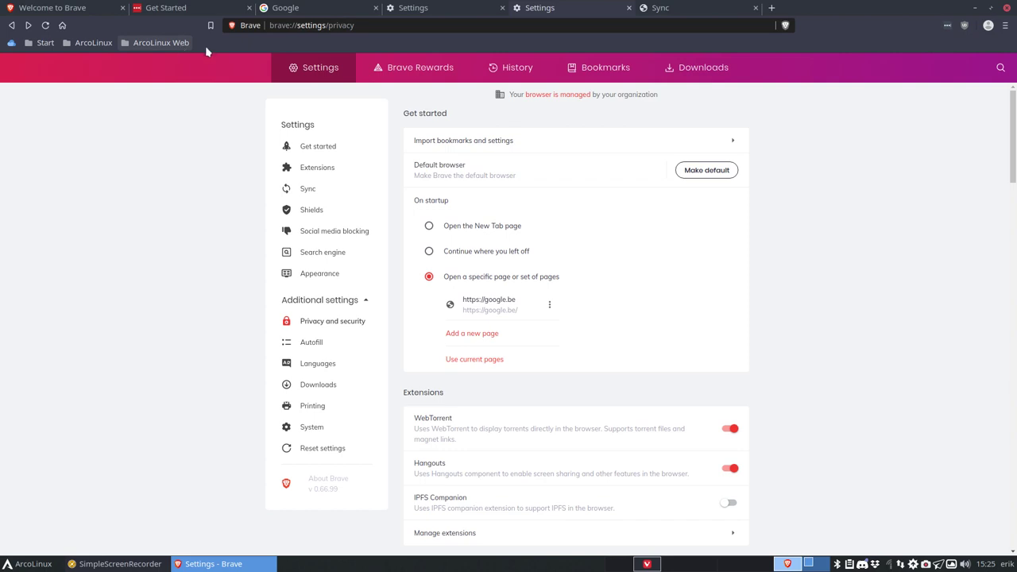
{"action": "left_click", "coordinate": [662, 9]}
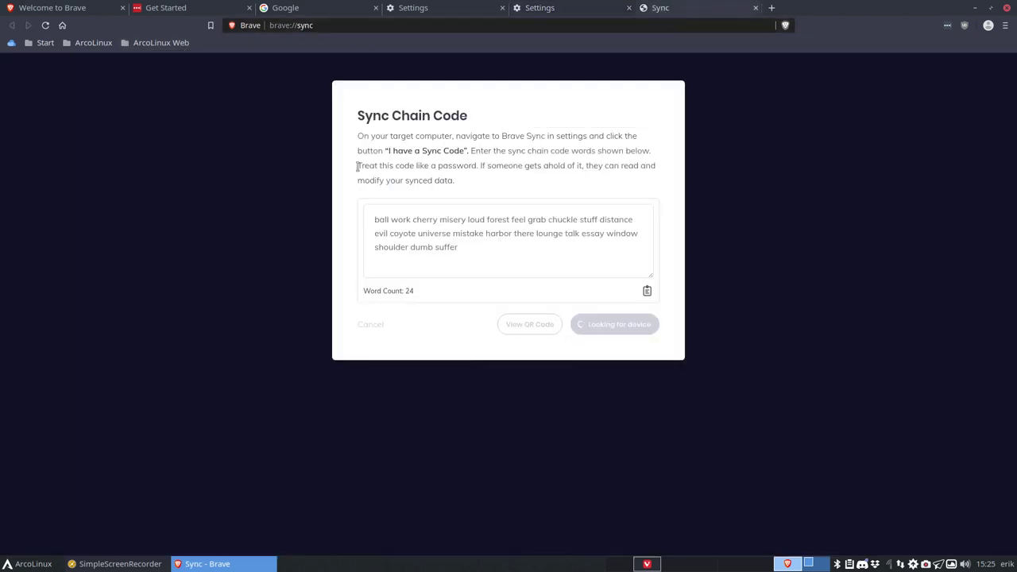